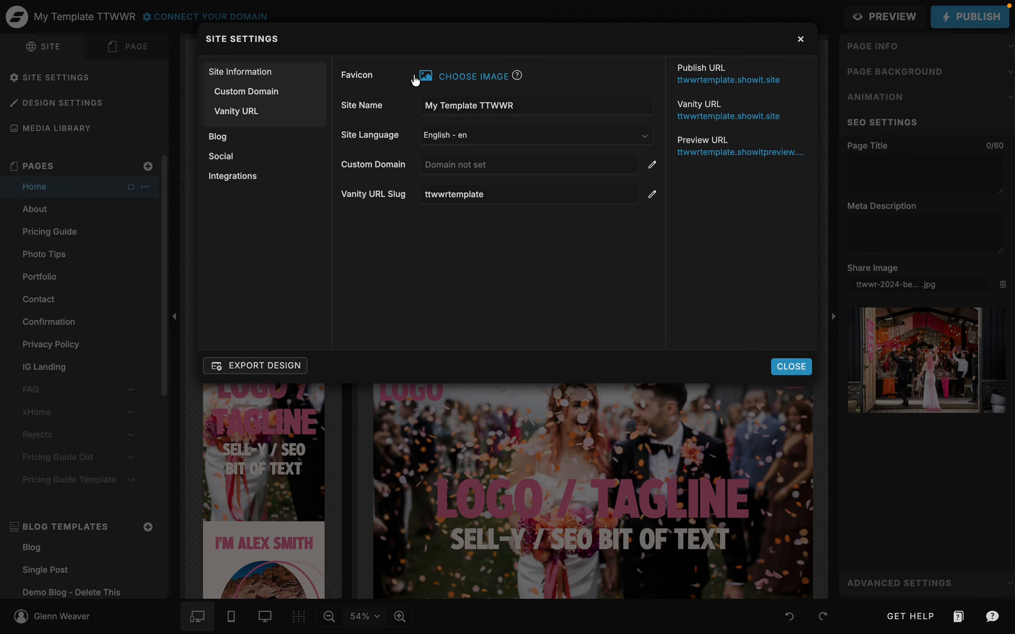
Review the Site Name field in the site settings and close the settings without editing the name.
{"action": "mouse_move", "coordinate": [2, 249]}
{"action": "left_click", "coordinate": [427, 107]}
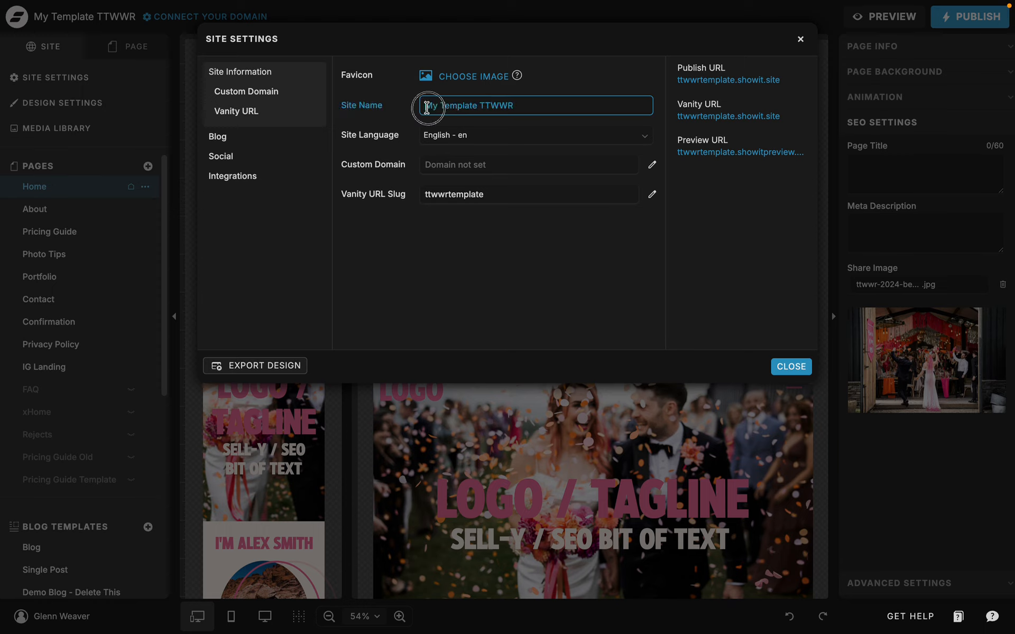
{"action": "left_click", "coordinate": [622, 96]}
{"action": "left_click", "coordinate": [544, 109]}
{"action": "triple_click", "coordinate": [543, 111]}
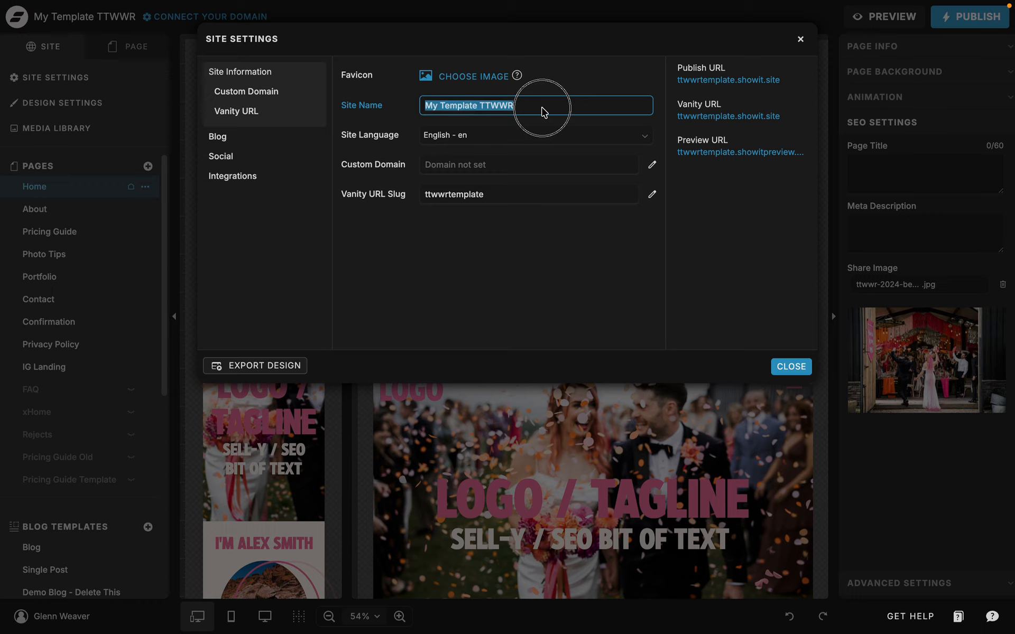
{"action": "left_click", "coordinate": [542, 111]}
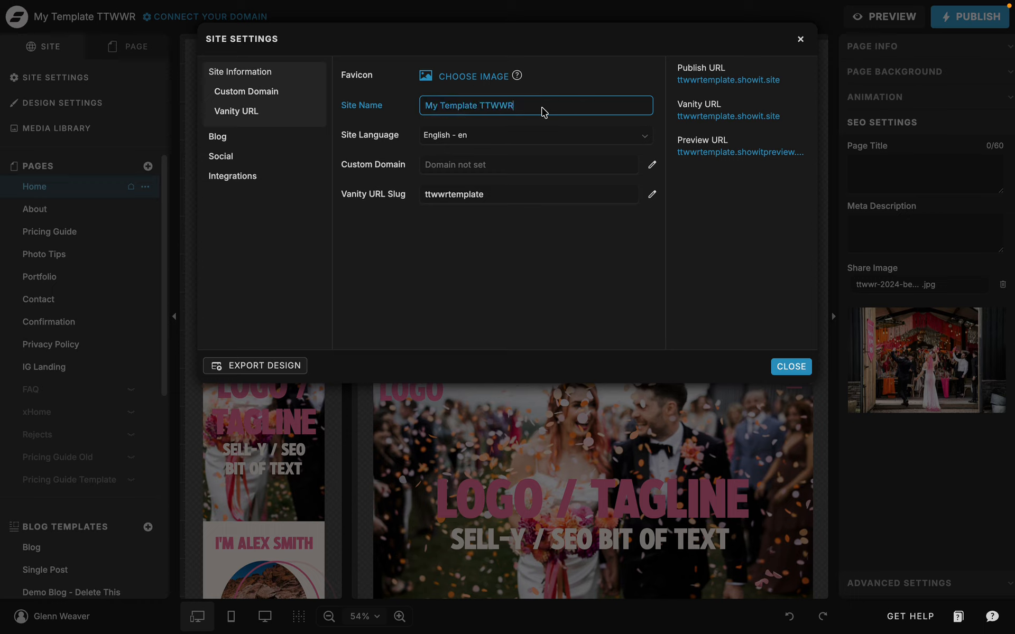
{"action": "left_click", "coordinate": [527, 108]}
{"action": "left_click", "coordinate": [423, 107]}
{"action": "left_click", "coordinate": [528, 237]}
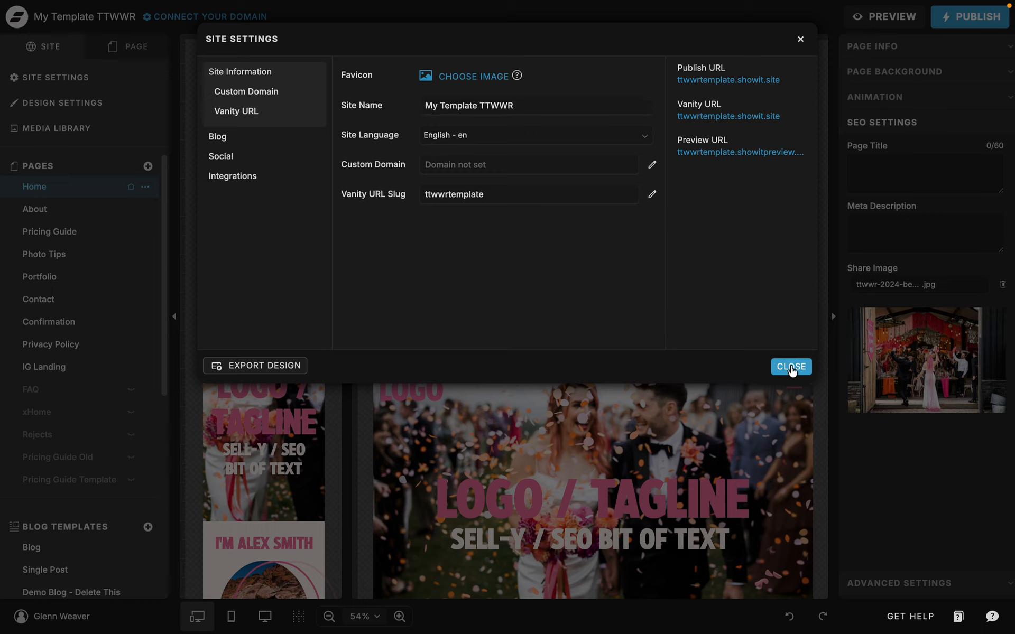
{"action": "left_click", "coordinate": [791, 367]}
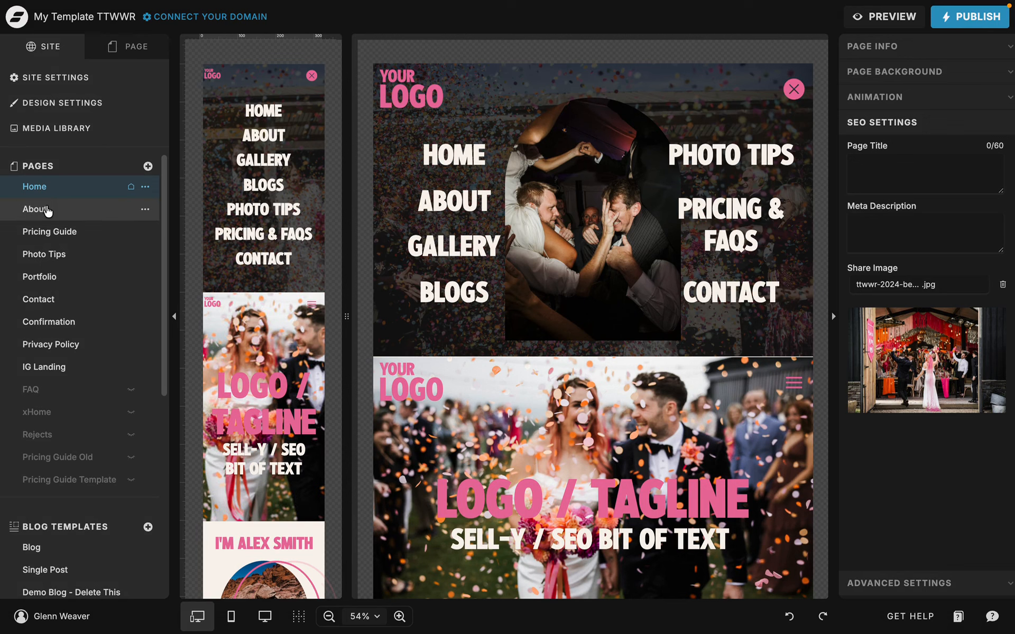
Open the About page and examine its page info and its SEO title, meta description and share image settings.
{"action": "left_click", "coordinate": [47, 210]}
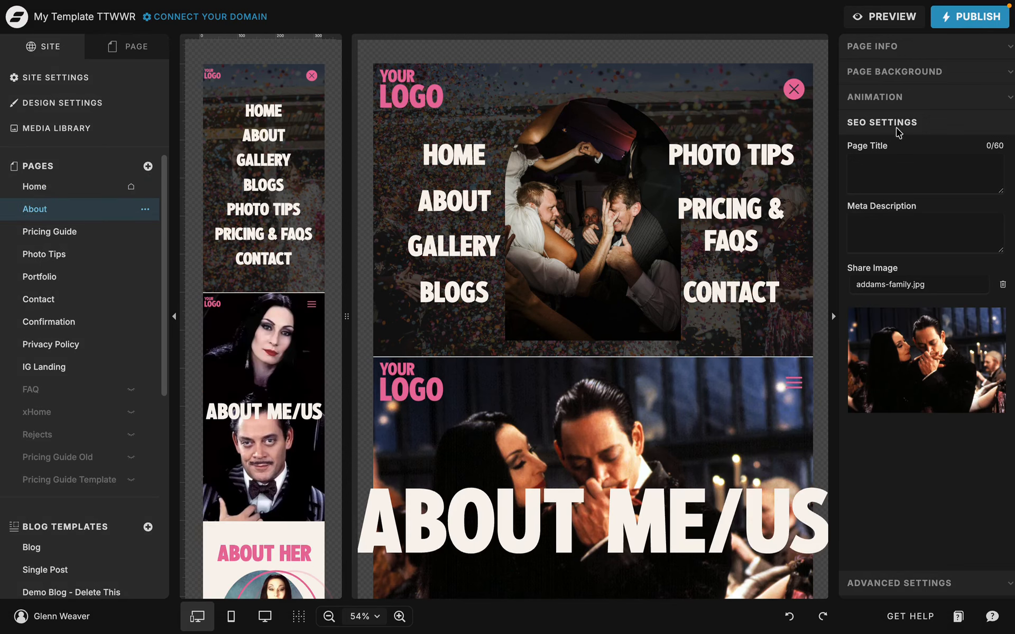
{"action": "left_click", "coordinate": [892, 52]}
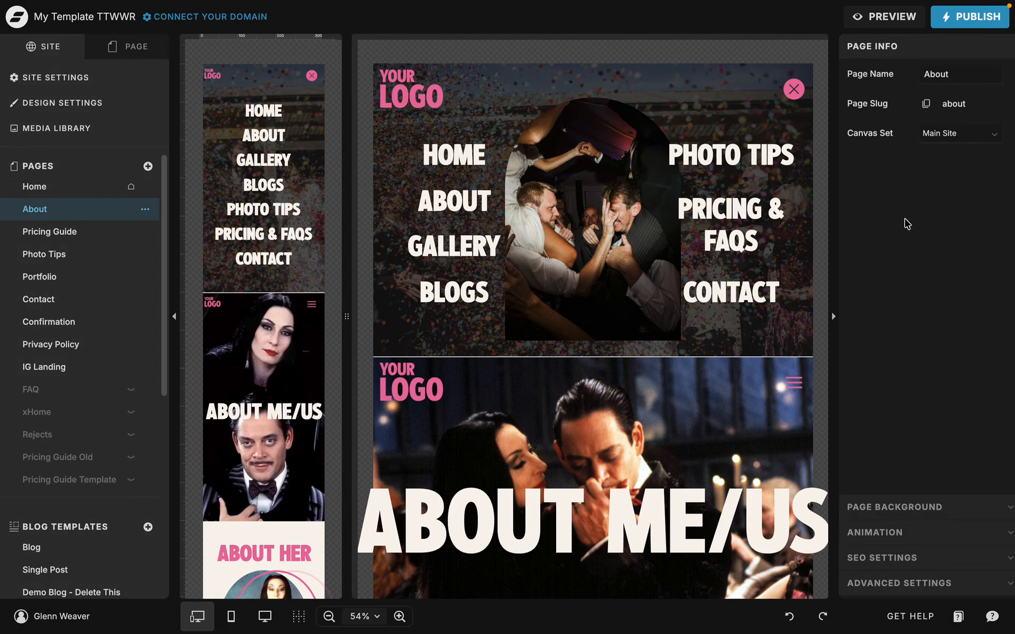
{"action": "left_click", "coordinate": [889, 563]}
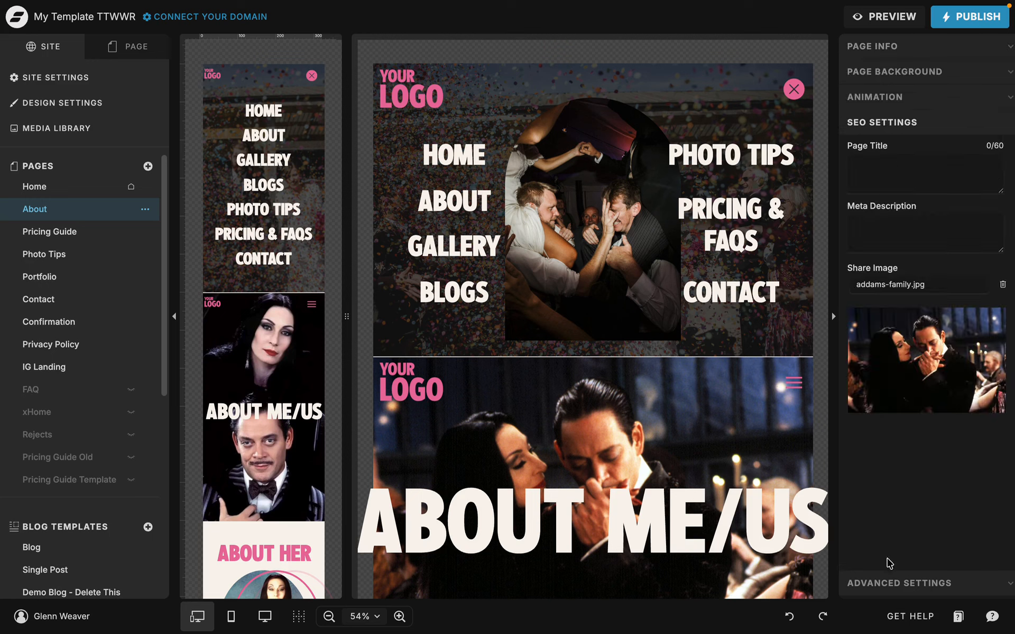
{"action": "left_click", "coordinate": [878, 172]}
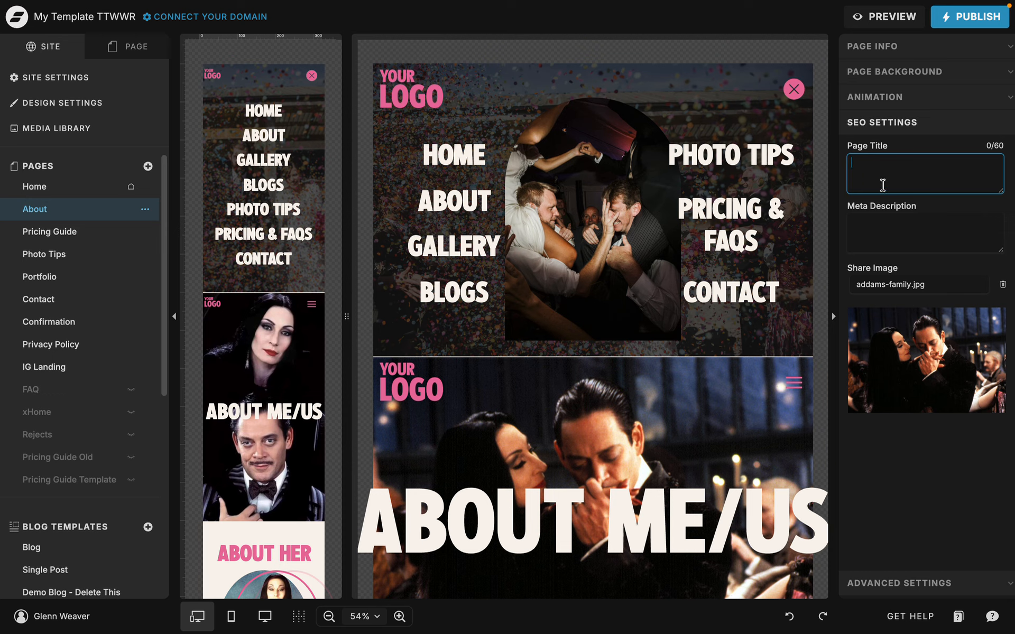
{"action": "left_click", "coordinate": [882, 228]}
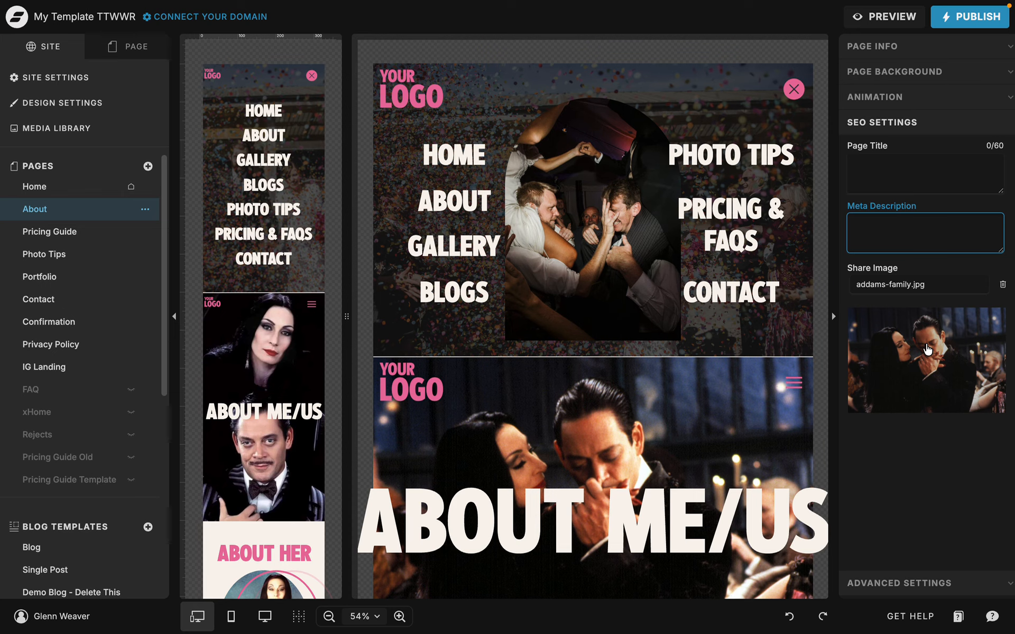
{"action": "mouse_move", "coordinate": [928, 346]}
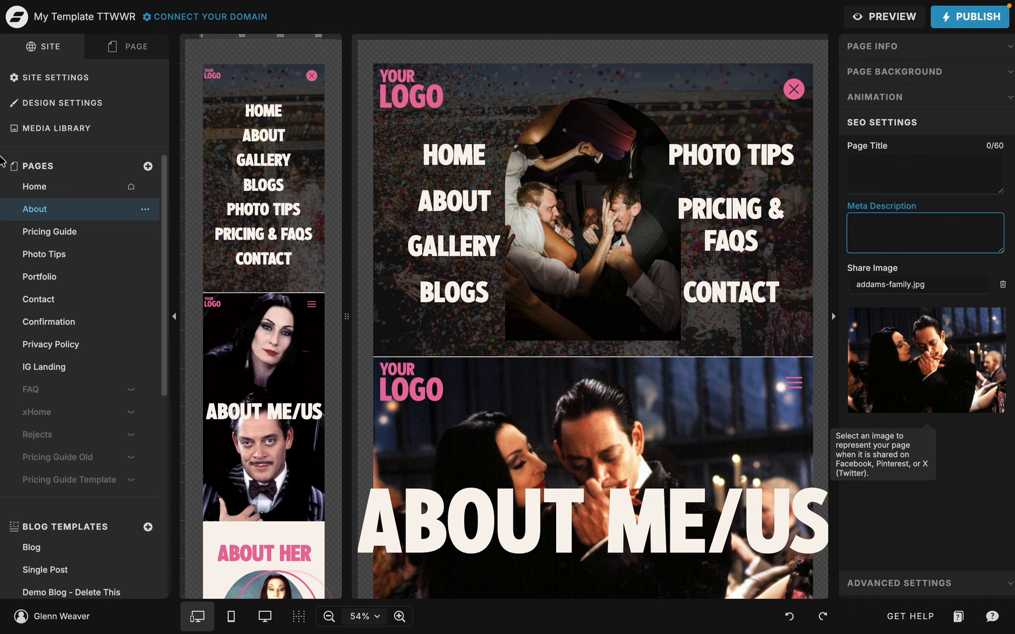
Switch to the Facebook debugger search results, open Meta's Sharing Debugger and debug the URL imakeokwebsites.com.
{"action": "mouse_move", "coordinate": [4, 369]}
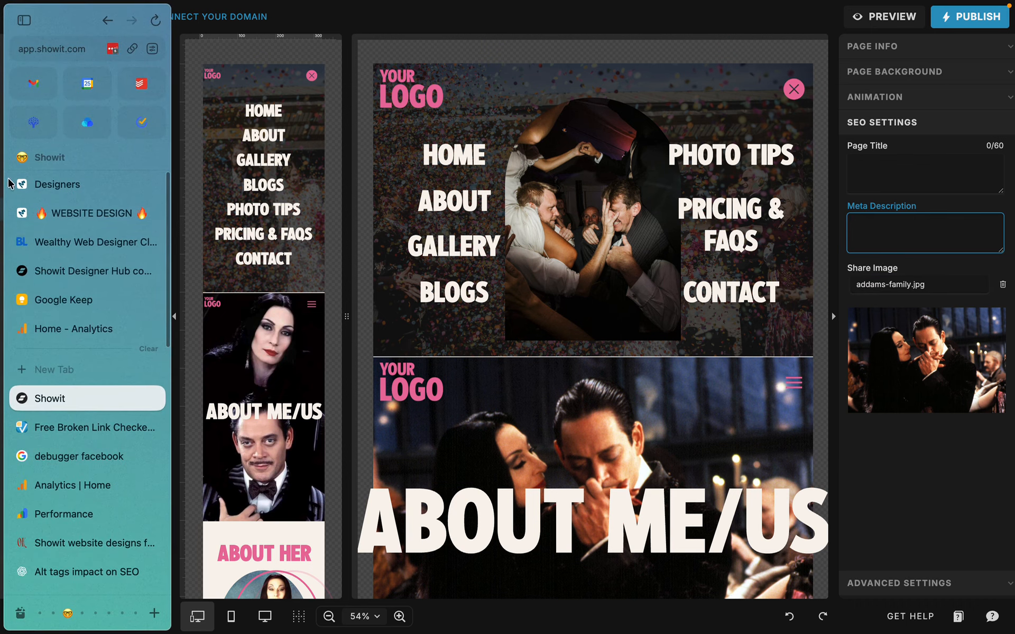
{"action": "left_click", "coordinate": [80, 456]}
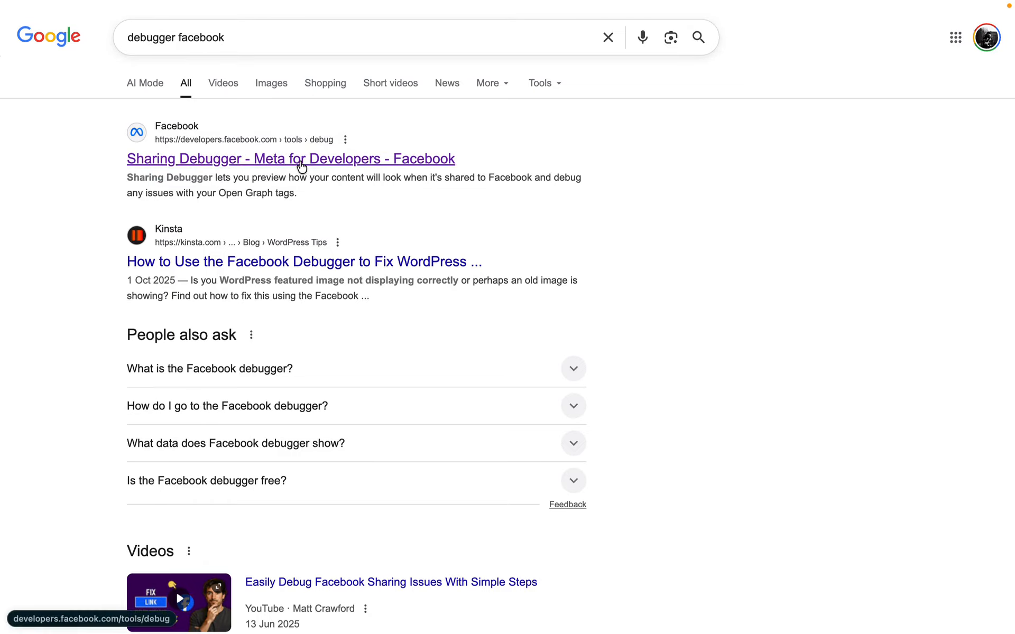
{"action": "left_click", "coordinate": [300, 160]}
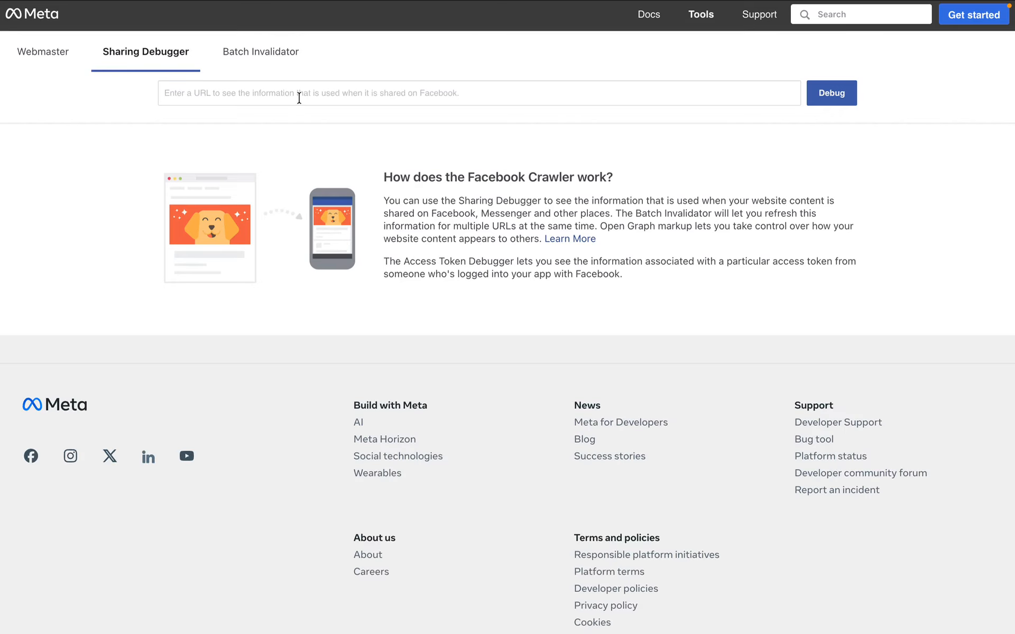
{"action": "left_click", "coordinate": [298, 97]}
{"action": "type", "text": "imakeokwebsites.com"}
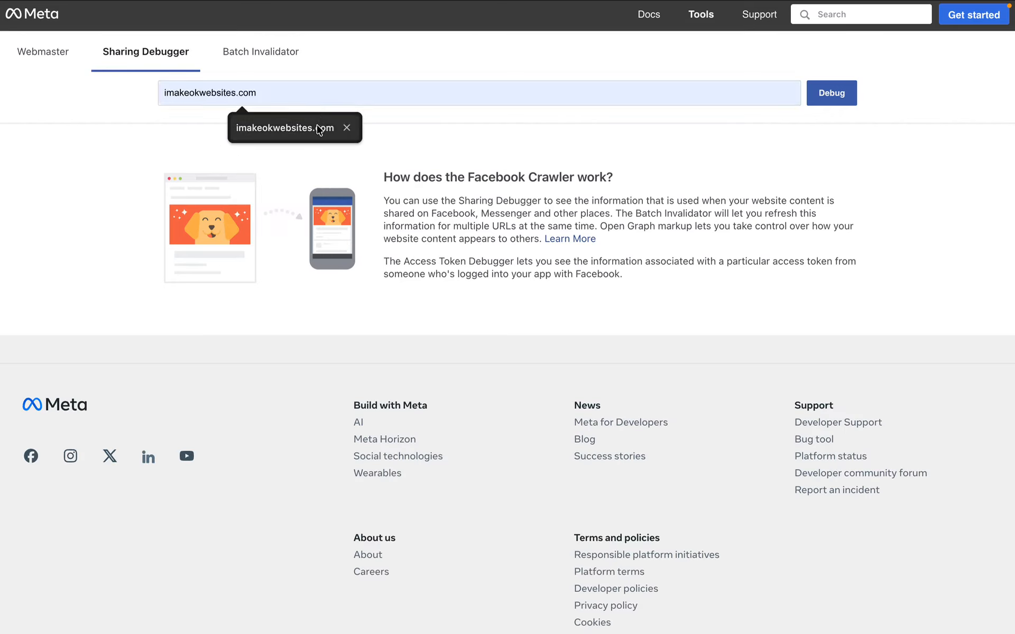
{"action": "left_click", "coordinate": [319, 129]}
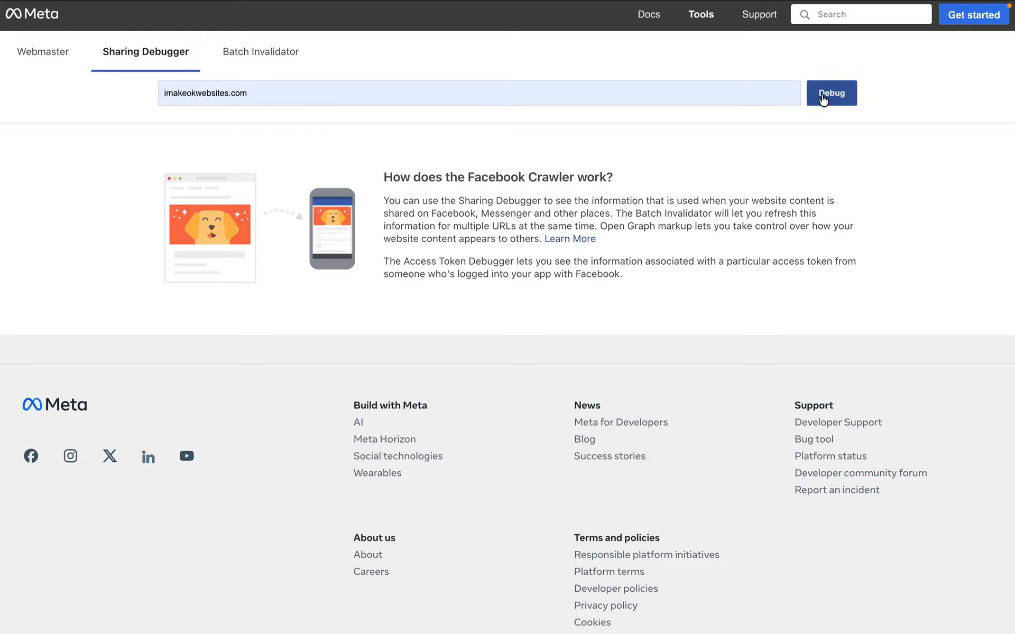
{"action": "left_click", "coordinate": [823, 98]}
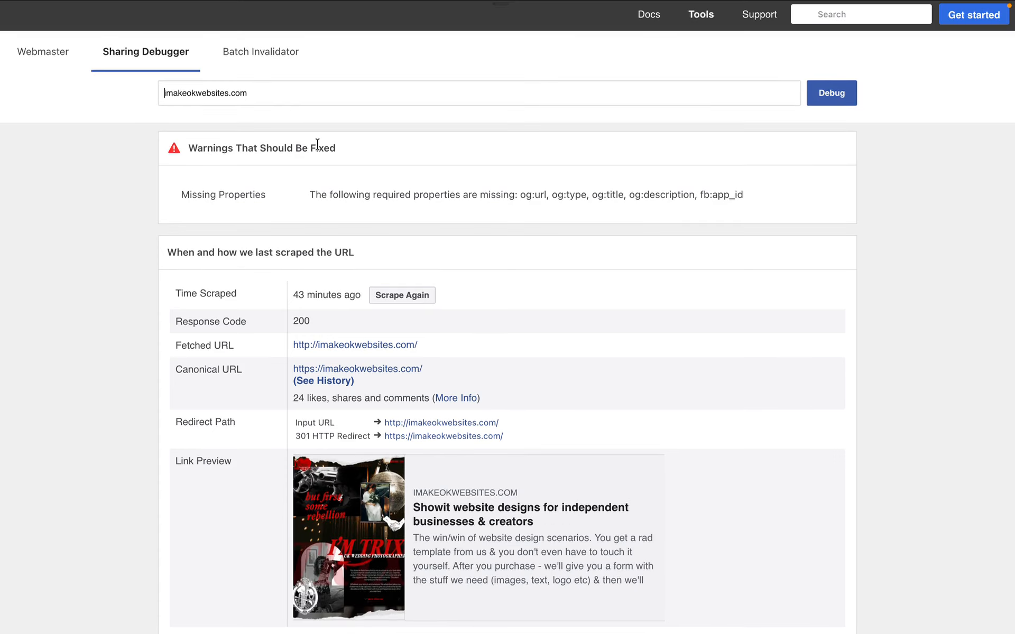
Scrape imakeokwebsites.com again in the Sharing Debugger and check the time of the last scrape.
{"action": "scroll", "coordinate": [95, 238], "scroll_direction": "down", "scroll_amount": 3}
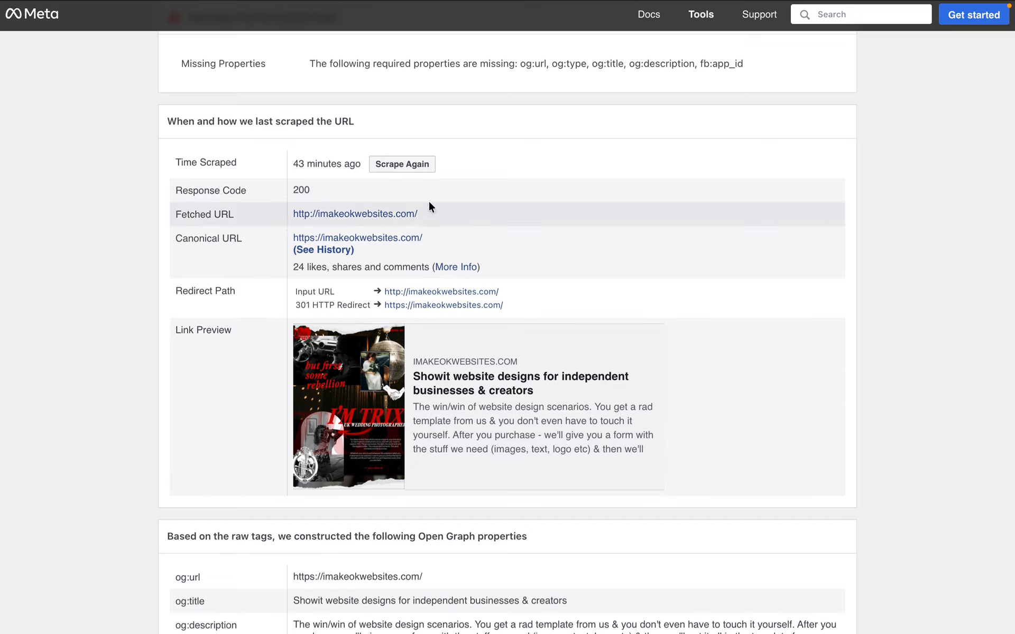
{"action": "left_click", "coordinate": [410, 166]}
{"action": "double_click", "coordinate": [294, 165]}
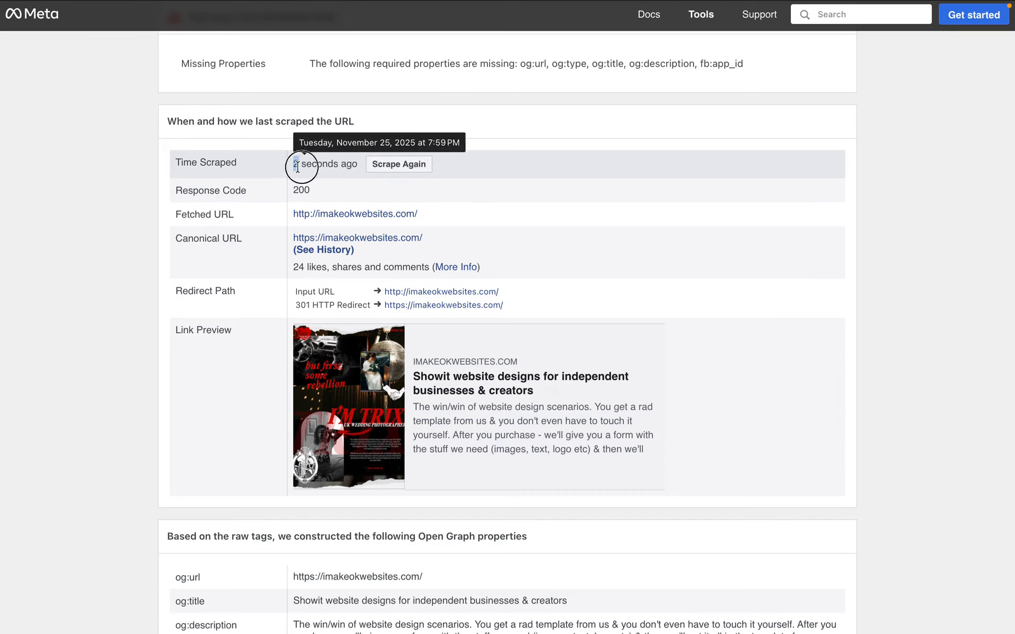
{"action": "left_click", "coordinate": [441, 169]}
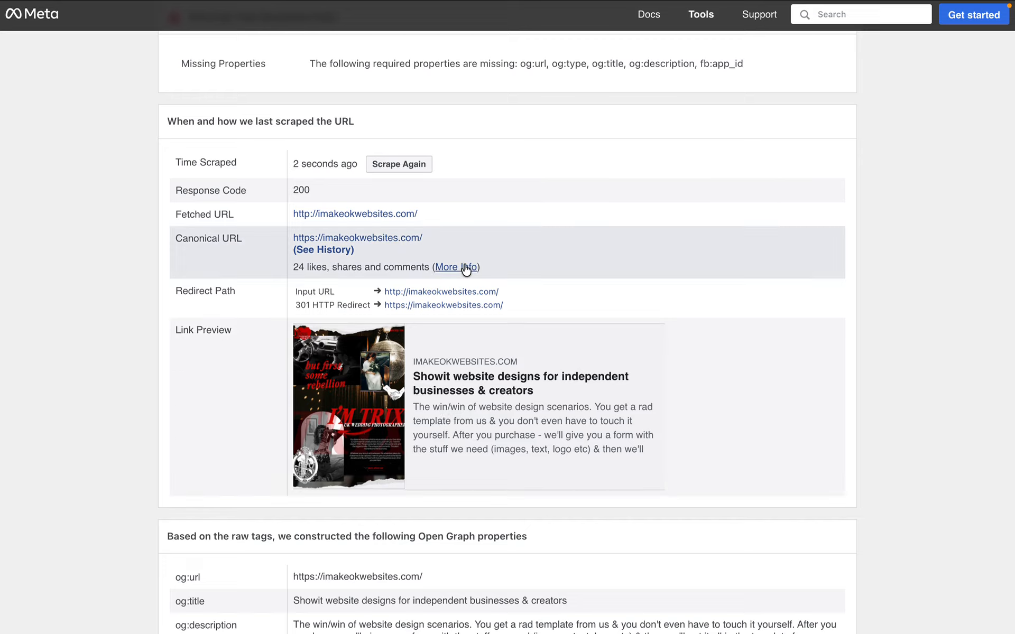
Return to the Showit editor and rename the About page to "About Your Manchester Wedding".
{"action": "key", "text": "super+Tab"}
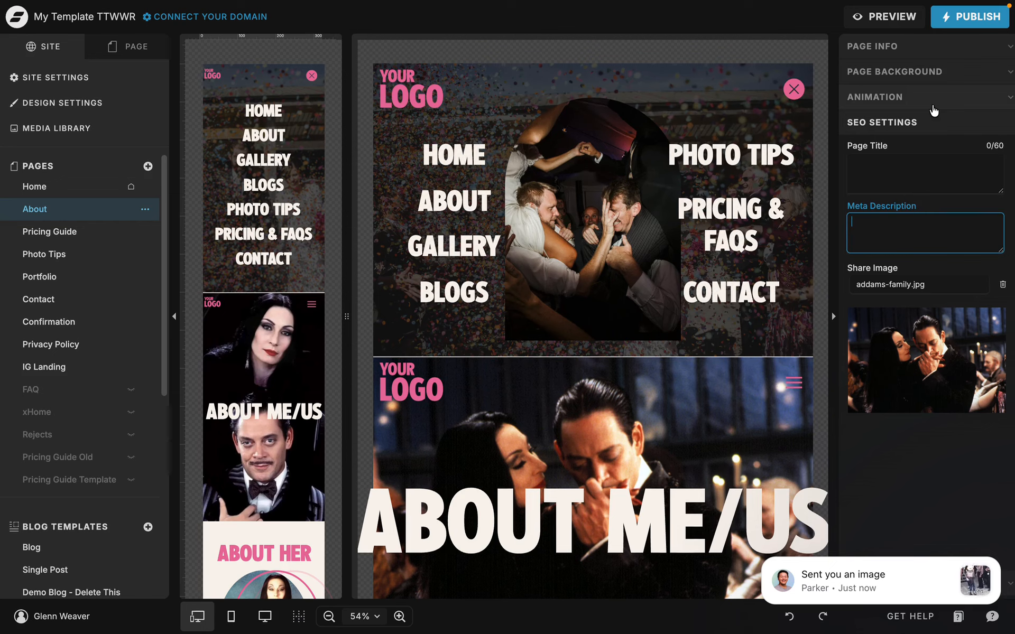
{"action": "left_click", "coordinate": [894, 49]}
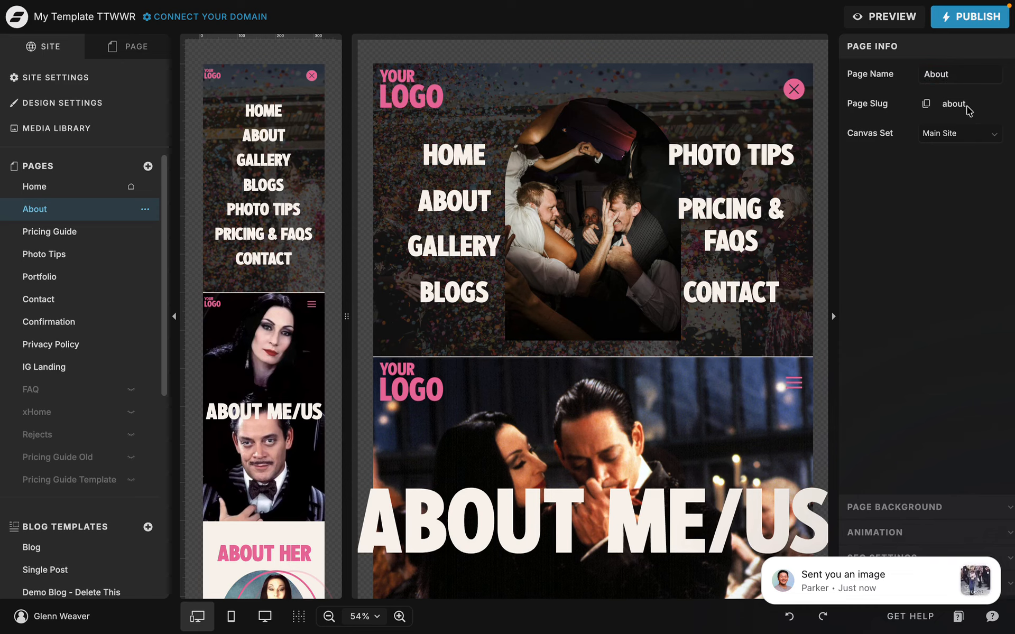
{"action": "left_click", "coordinate": [967, 73]}
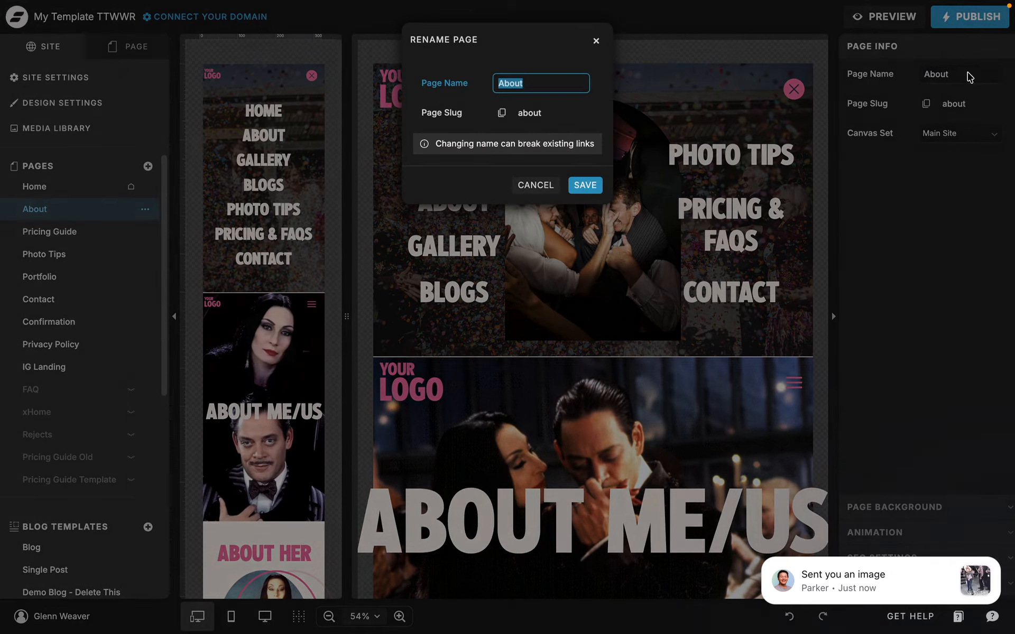
{"action": "left_click", "coordinate": [546, 89]}
{"action": "type", "text": "You"}
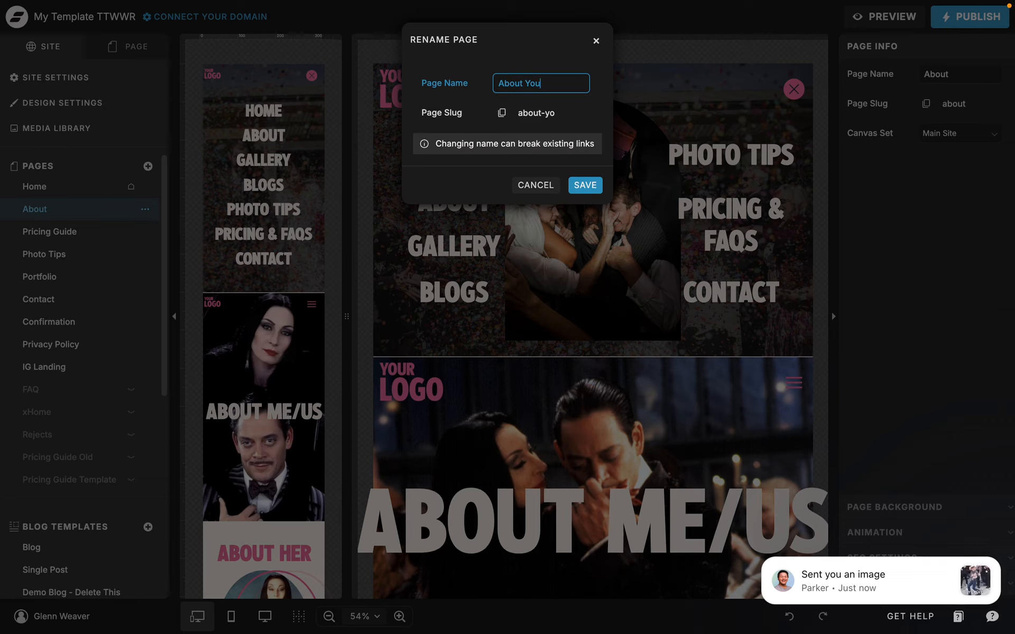
{"action": "type", "text": "yr Manches"}
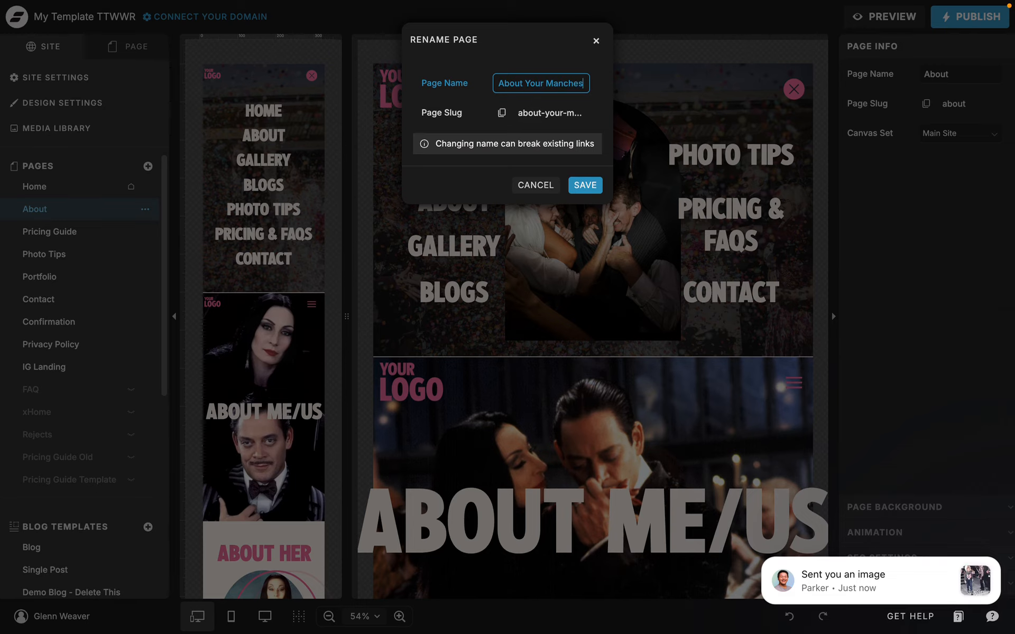
{"action": "type", "text": "ter Wedding"}
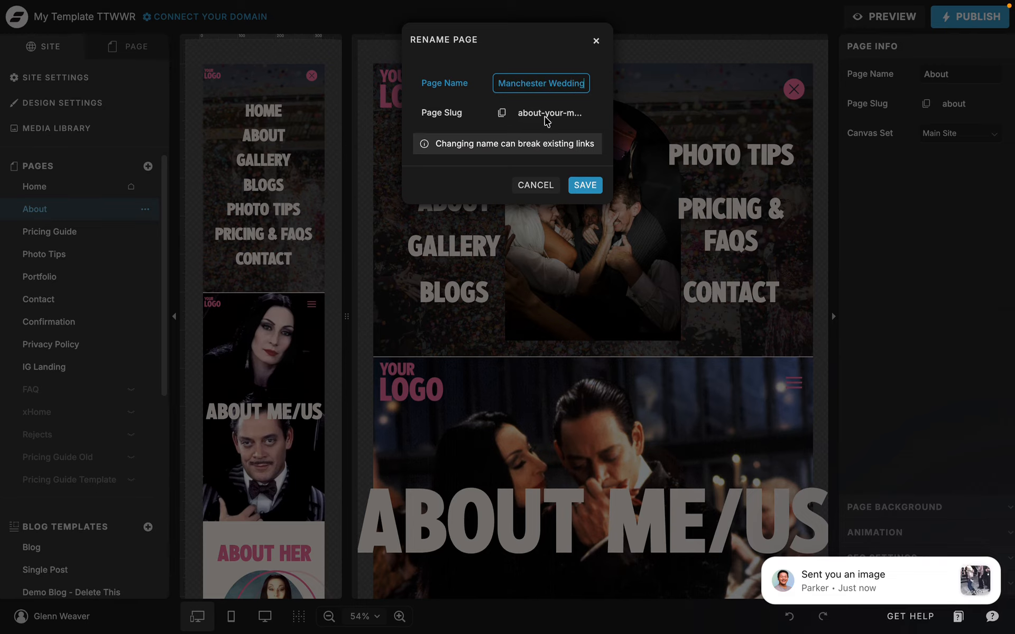
{"action": "left_click", "coordinate": [583, 185]}
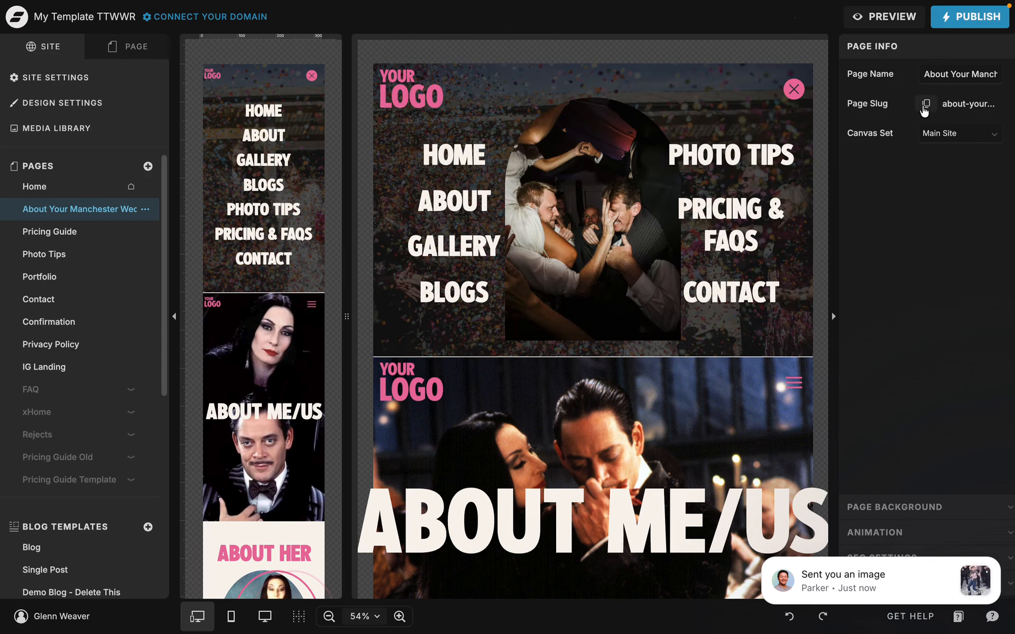
Copy the page slug, dismiss the message notification and undo the About page rename.
{"action": "left_click", "coordinate": [925, 106]}
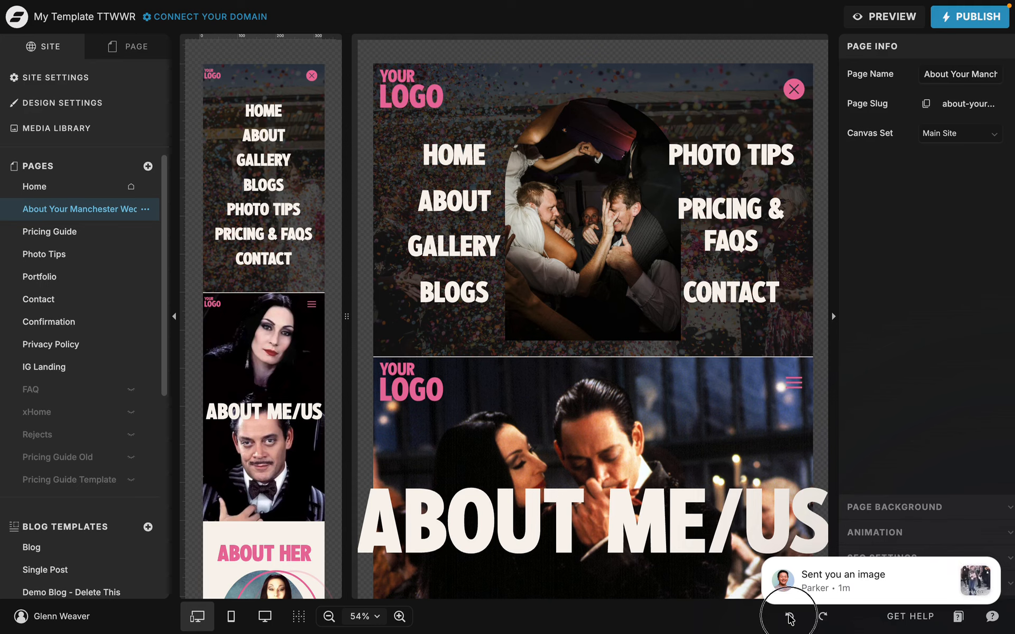
{"action": "mouse_move", "coordinate": [920, 577]}
{"action": "left_click", "coordinate": [996, 563]}
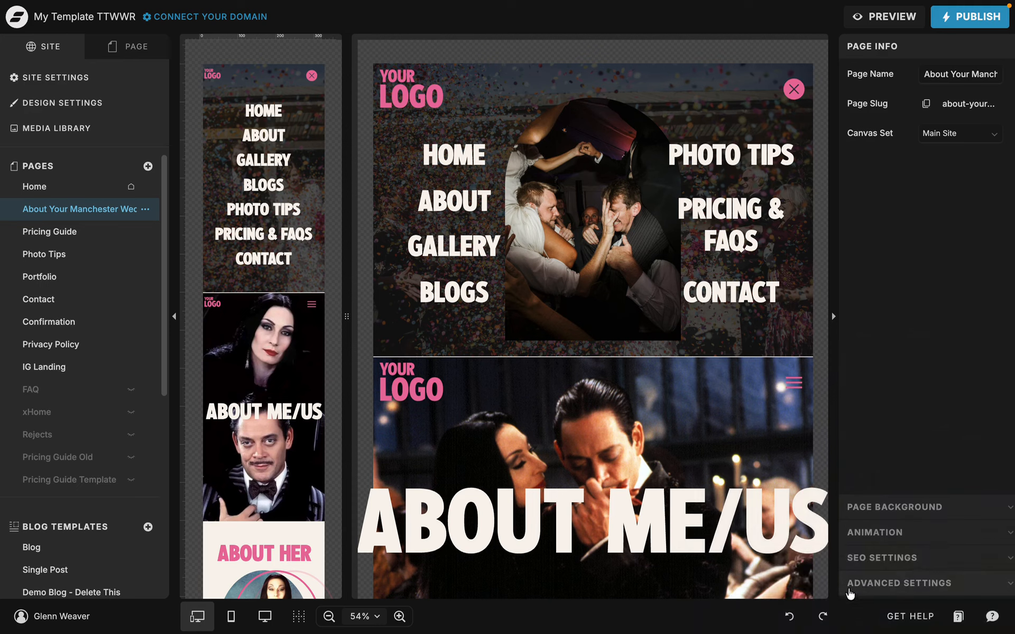
{"action": "left_click", "coordinate": [789, 616]}
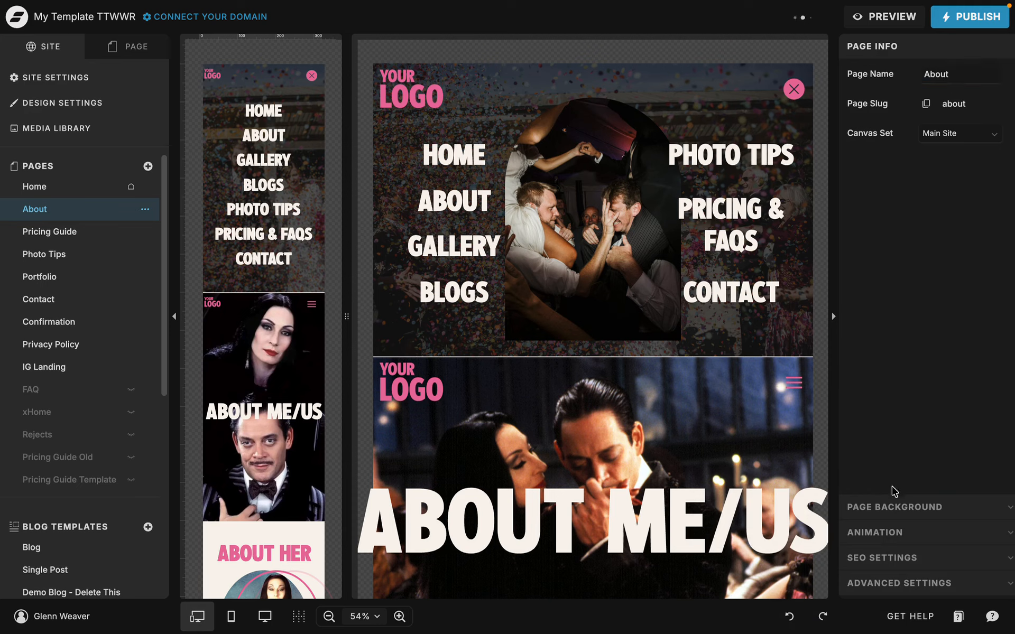
Reopen the About page's SEO settings at the empty Page Title and look over the page's hero section.
{"action": "left_click", "coordinate": [892, 557]}
{"action": "left_click", "coordinate": [897, 173]}
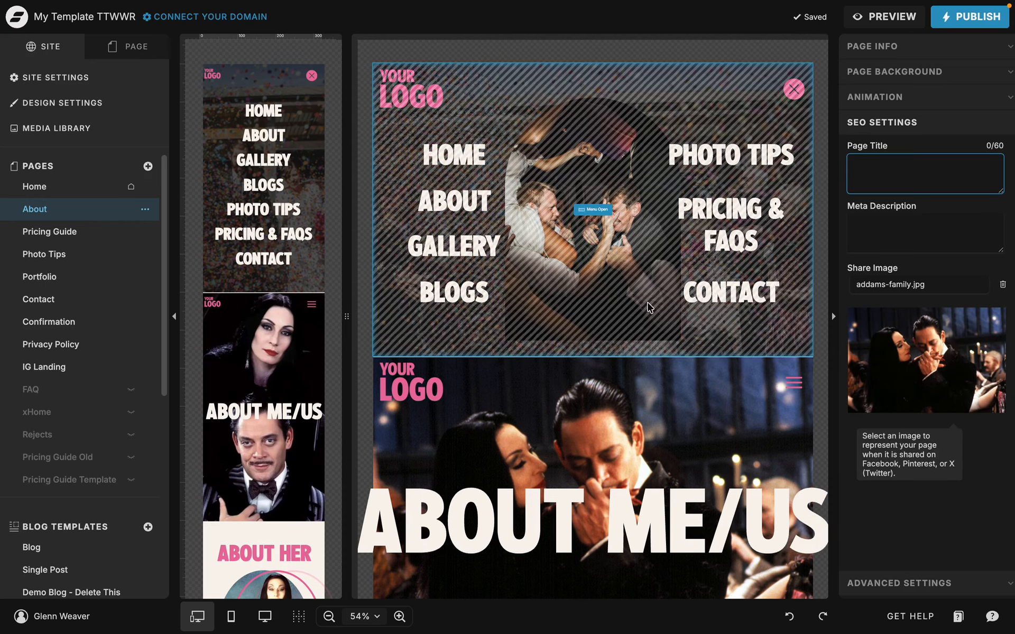
{"action": "scroll", "coordinate": [650, 307], "scroll_direction": "down", "scroll_amount": 5}
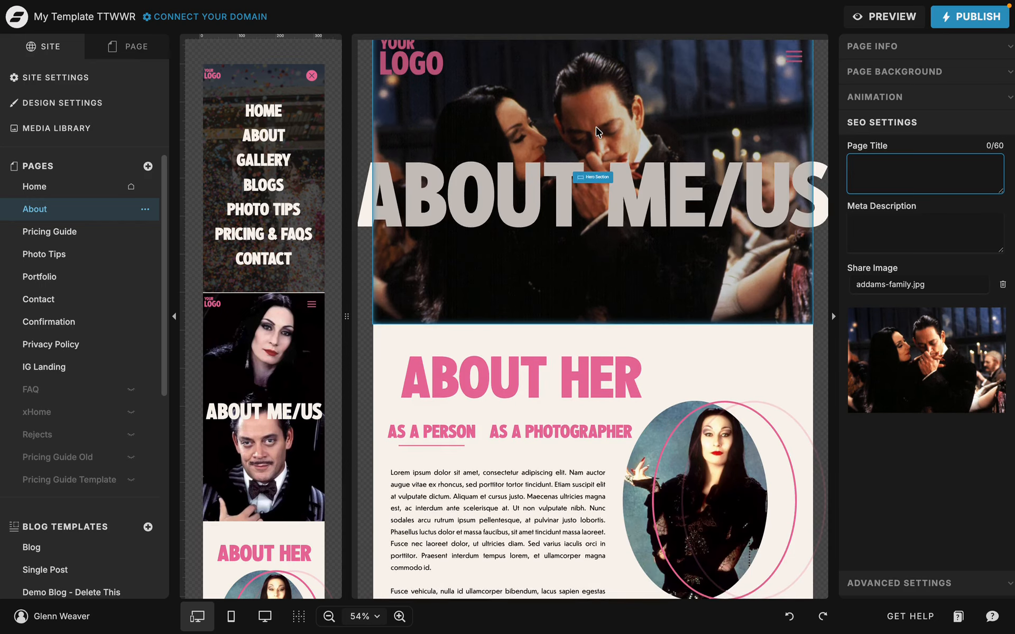
Open the Home page and examine the logo/tagline and SEO text in its hero section.
{"action": "left_click", "coordinate": [39, 194]}
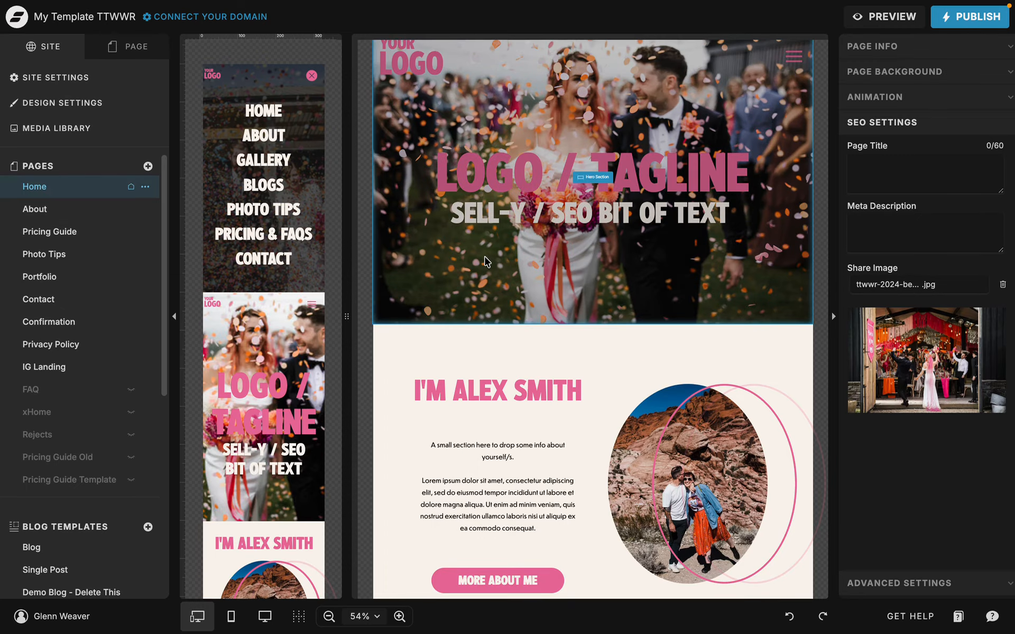
{"action": "scroll", "coordinate": [486, 260], "scroll_direction": "up", "scroll_amount": 2}
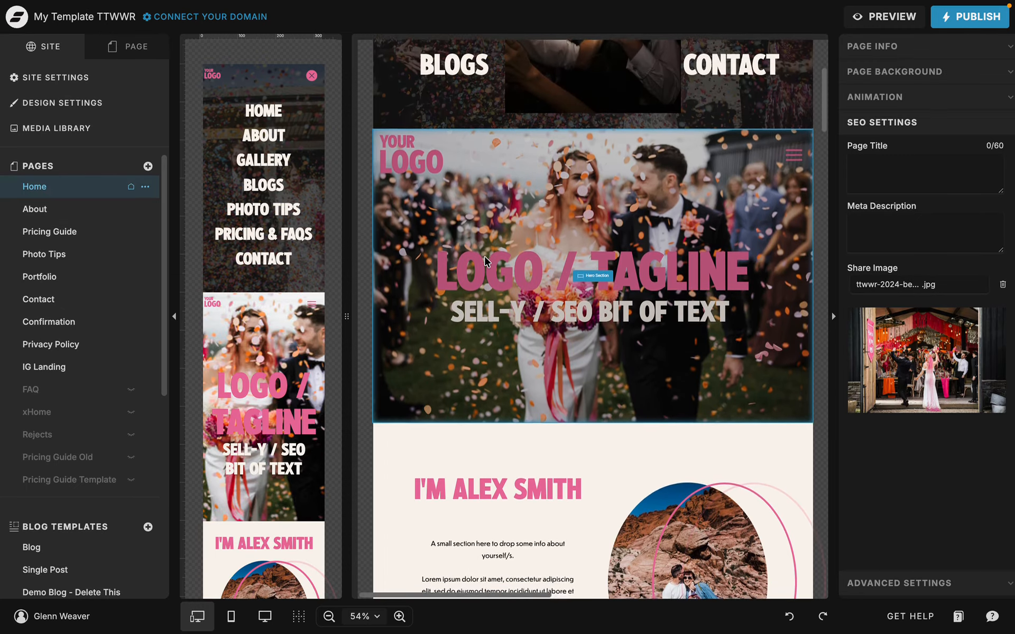
{"action": "scroll", "coordinate": [486, 260], "scroll_direction": "down", "scroll_amount": 1}
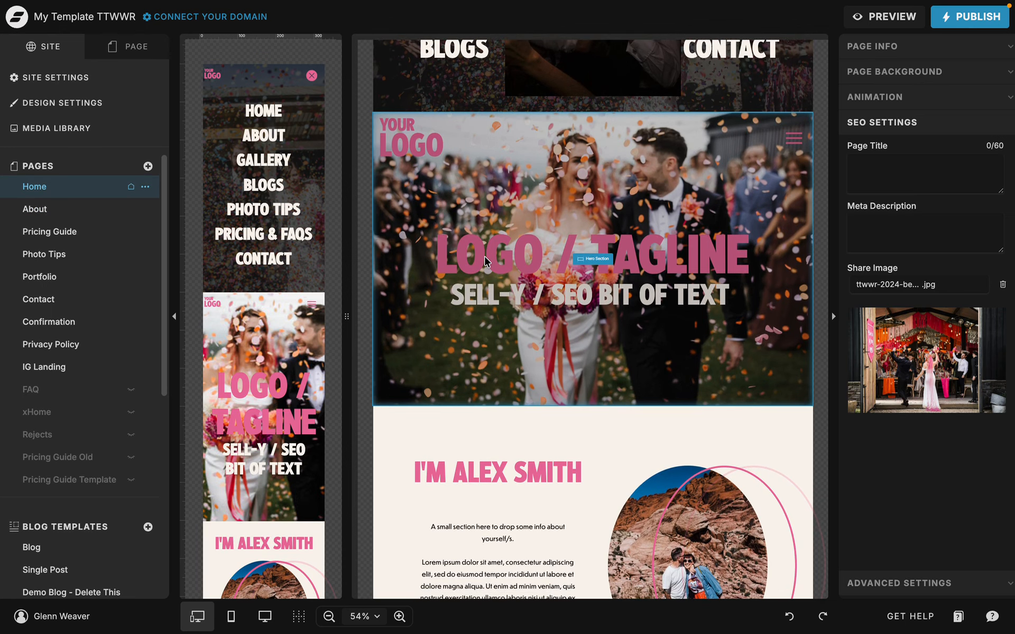
Open the Text Properties of the hero section's logo/tagline and check the Text Tag options with h1 chosen.
{"action": "left_click", "coordinate": [518, 196]}
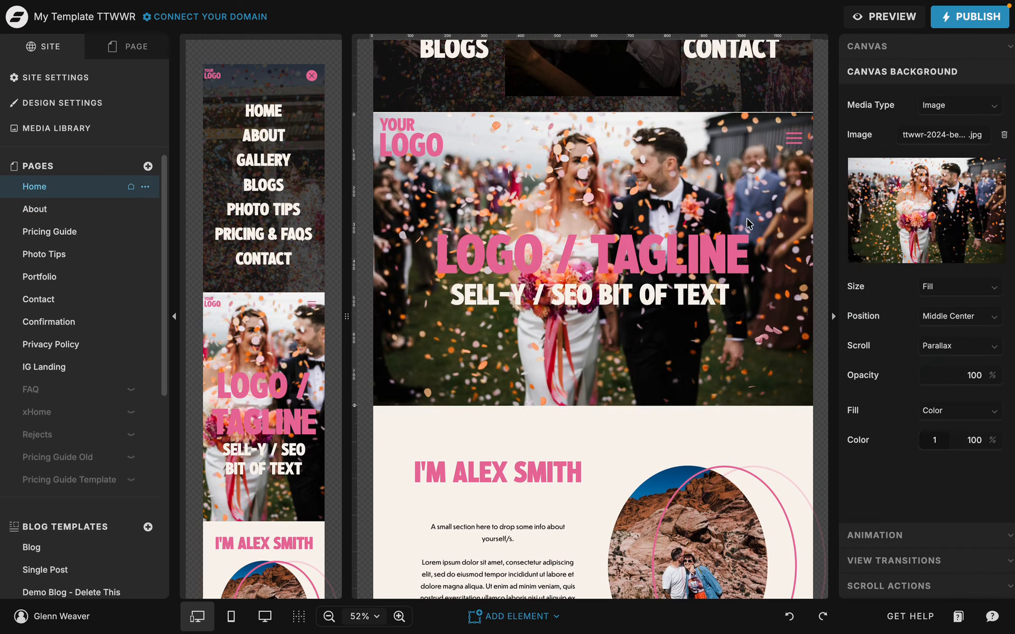
{"action": "left_click", "coordinate": [546, 248]}
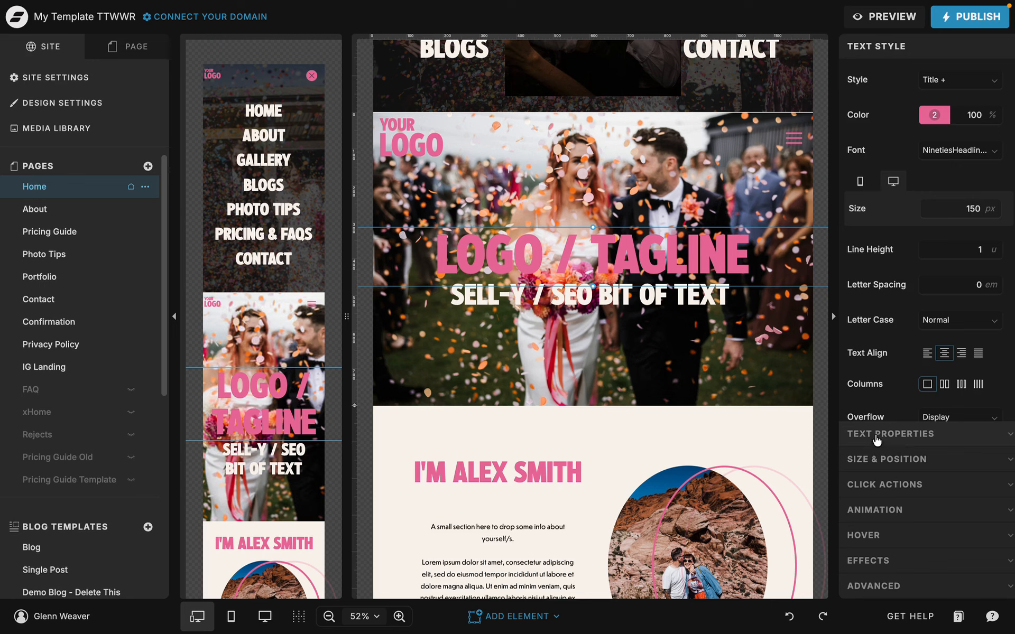
{"action": "left_click", "coordinate": [875, 435]}
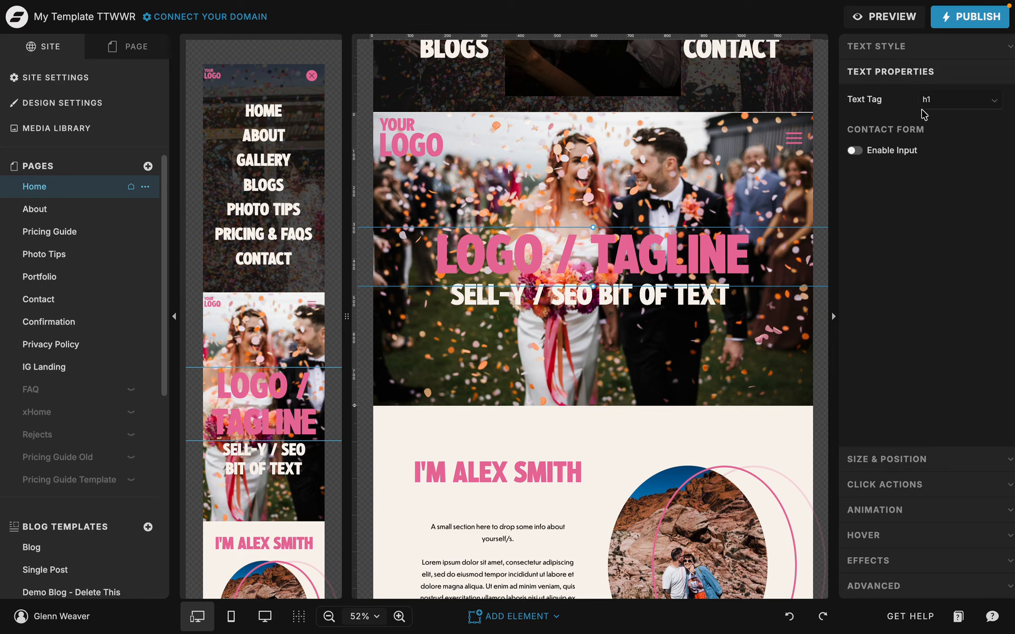
{"action": "left_click", "coordinate": [941, 100]}
{"action": "left_click", "coordinate": [922, 138]}
{"action": "left_click", "coordinate": [609, 297]}
{"action": "left_click", "coordinate": [626, 265]}
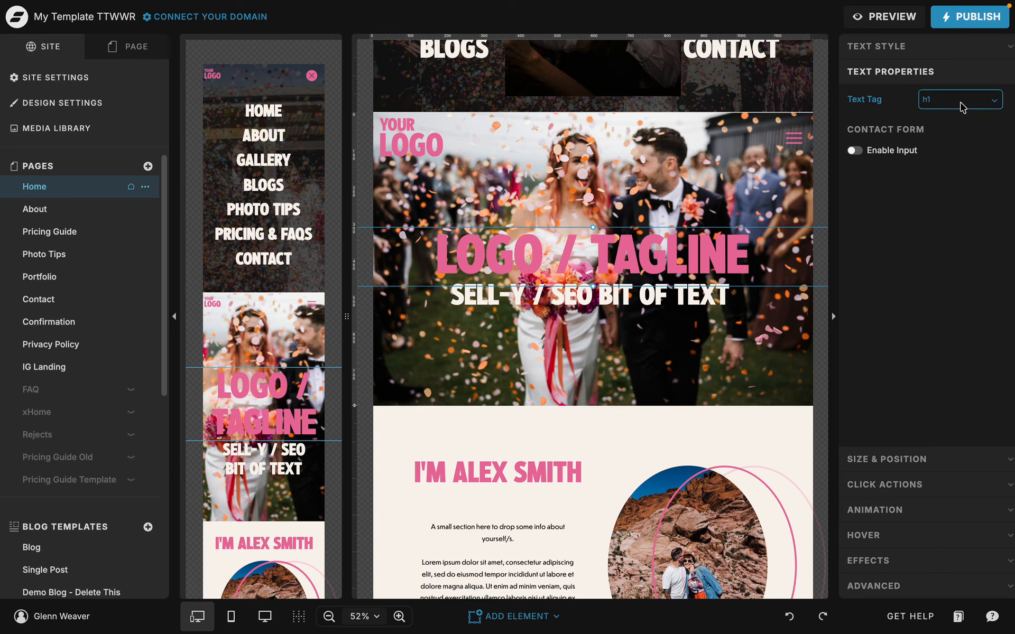
Set the Text Tag of the "Sell-y / SEO bit of text" line in the hero section to h2.
{"action": "left_click", "coordinate": [726, 285]}
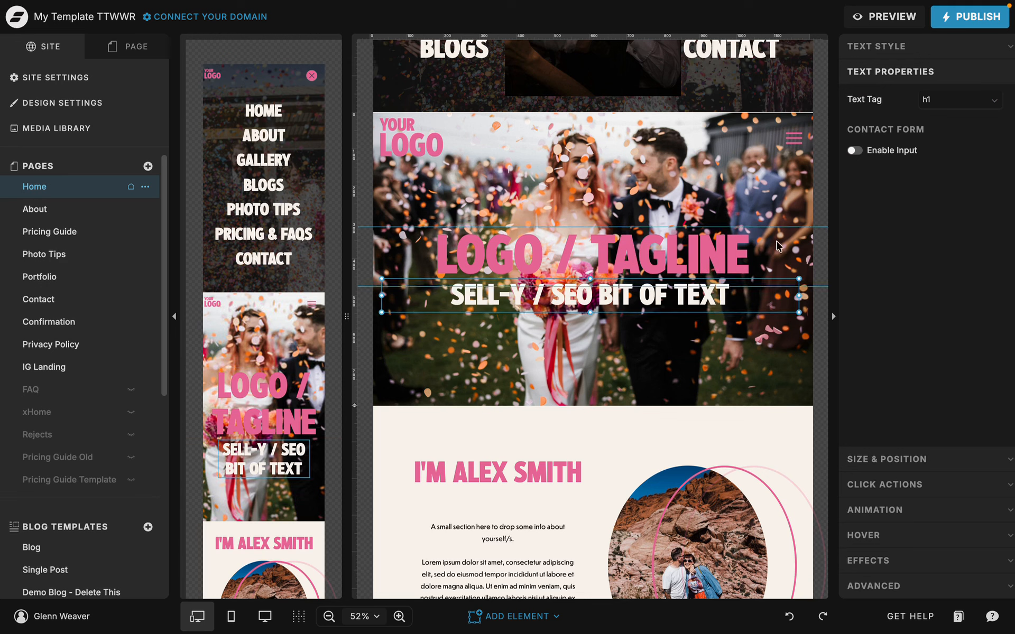
{"action": "left_click", "coordinate": [954, 99]}
{"action": "left_click", "coordinate": [930, 142]}
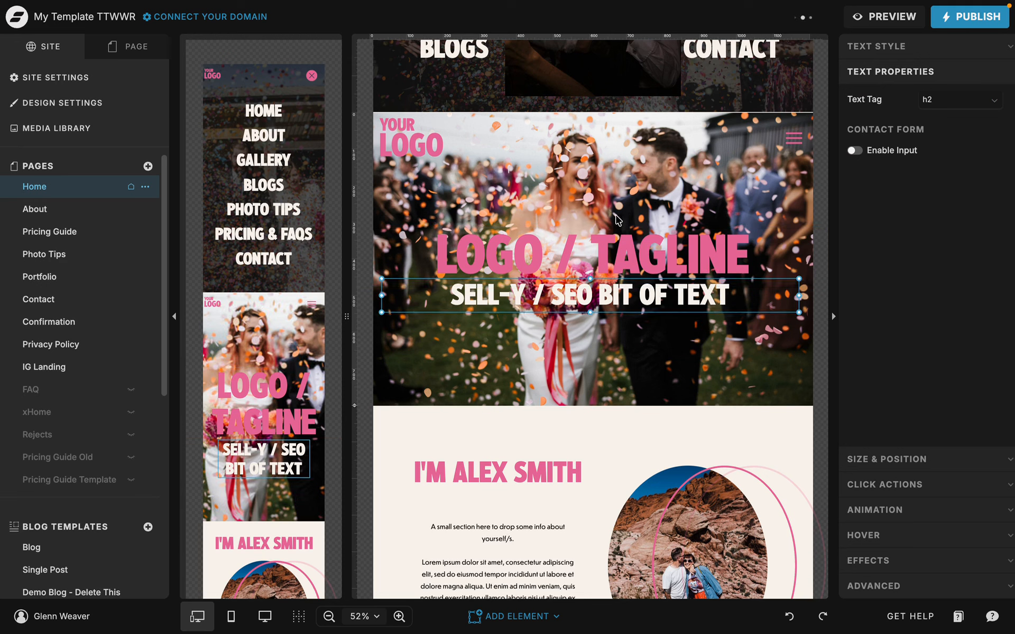
Set the Text Tag of the hero section's logo/tagline to h2.
{"action": "left_click", "coordinate": [594, 253]}
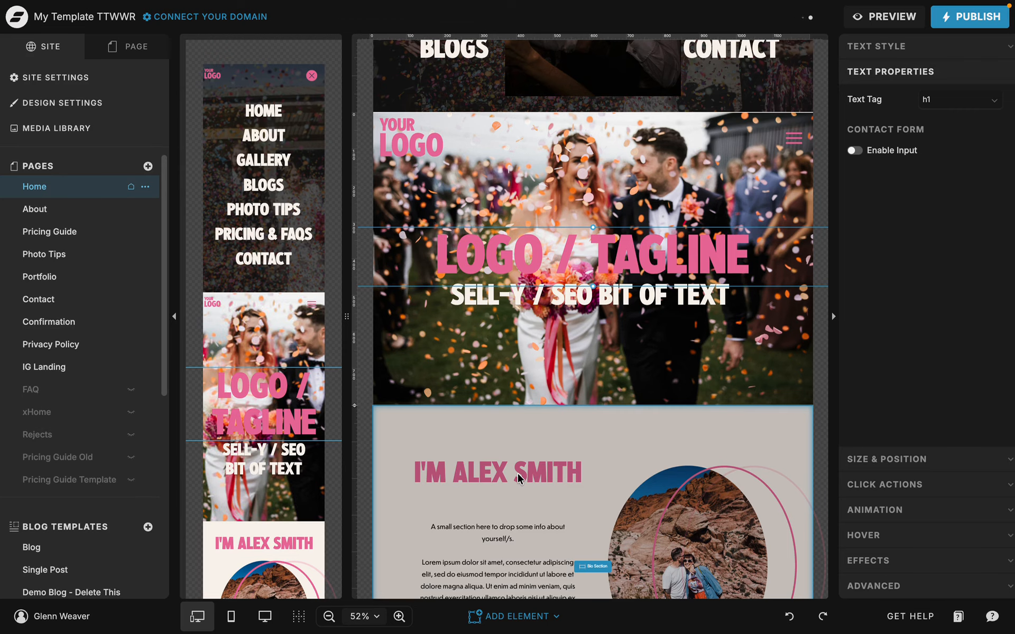
{"action": "scroll", "coordinate": [528, 369], "scroll_direction": "down", "scroll_amount": 3}
{"action": "scroll", "coordinate": [553, 305], "scroll_direction": "up", "scroll_amount": 2}
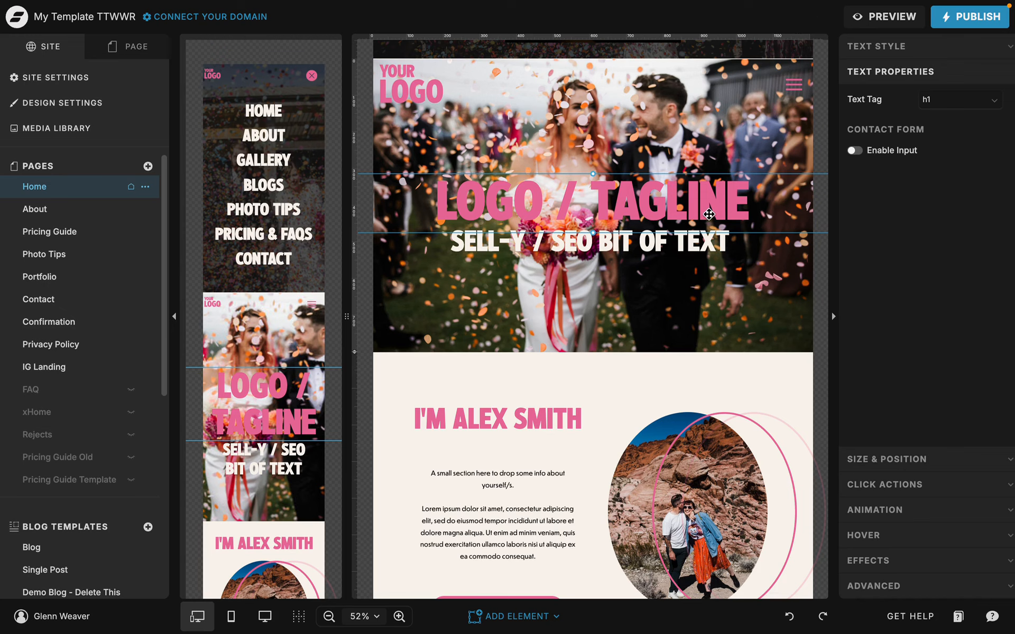
{"action": "left_click", "coordinate": [949, 104]}
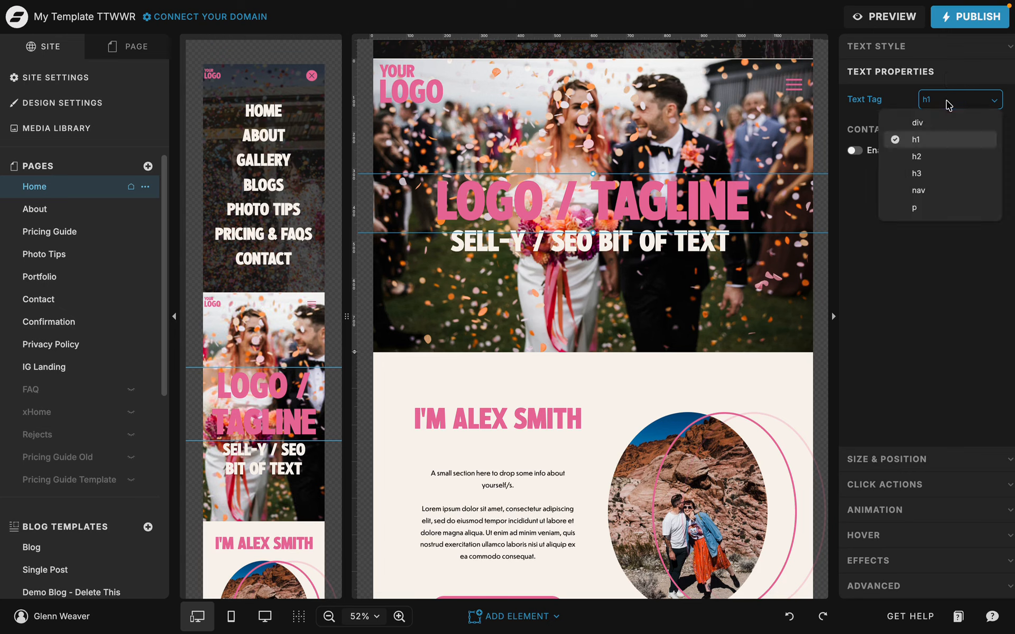
{"action": "left_click", "coordinate": [929, 151]}
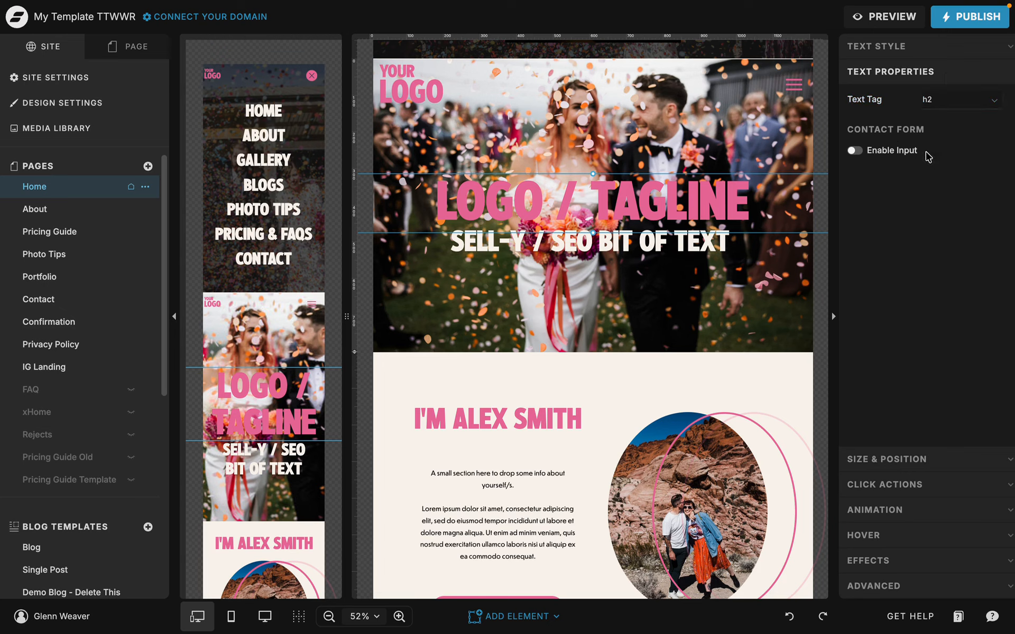
Replace the hero's "Sell-y / SEO bit of text" line with "MANCHESTER WEDDING PHOTOGRAPHER FOR ALTERNATIVE COUPLES".
{"action": "left_click", "coordinate": [633, 245]}
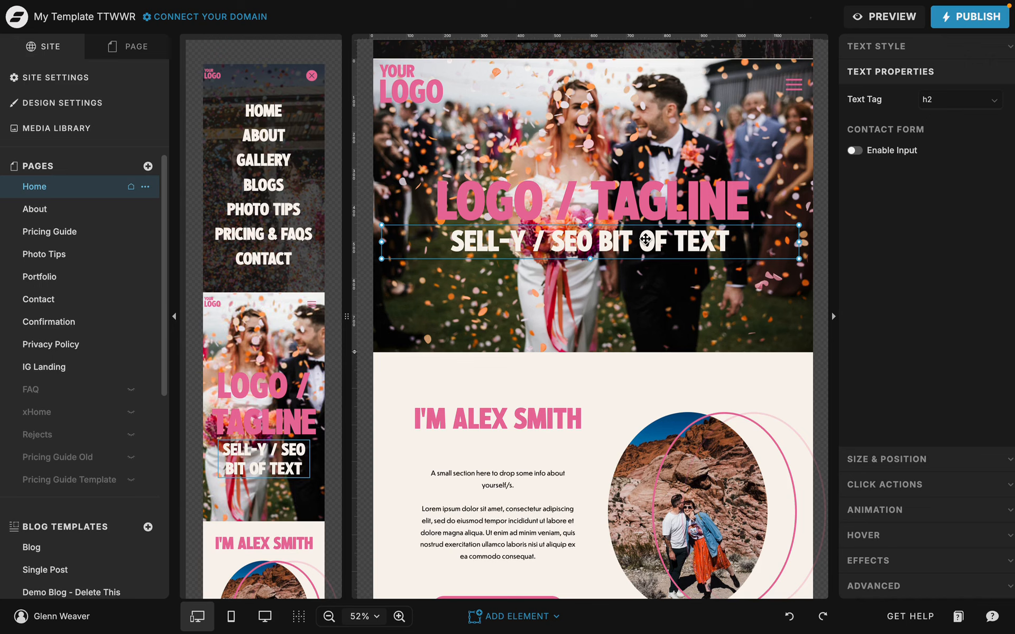
{"action": "double_click", "coordinate": [646, 241]}
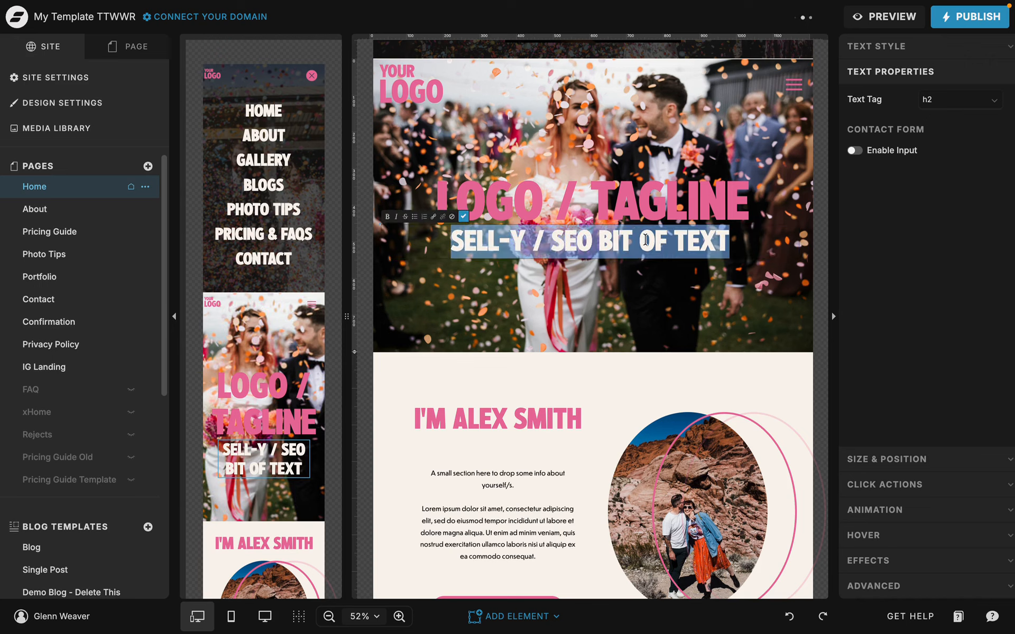
{"action": "type", "text": "MANG"}
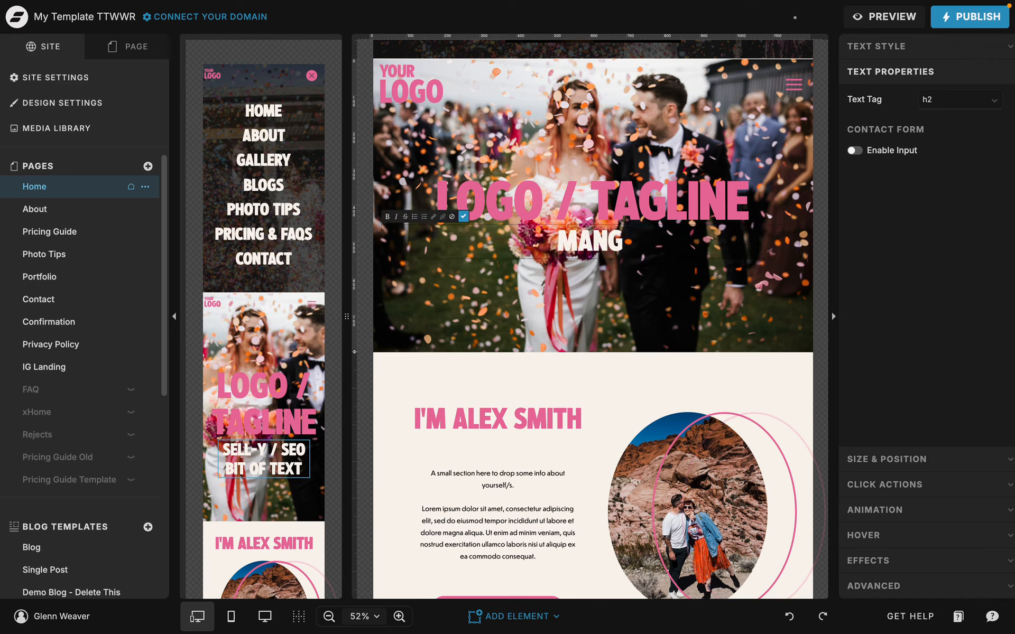
{"action": "key", "text": "BackSpace"}
{"action": "type", "text": "CHESTER WE"}
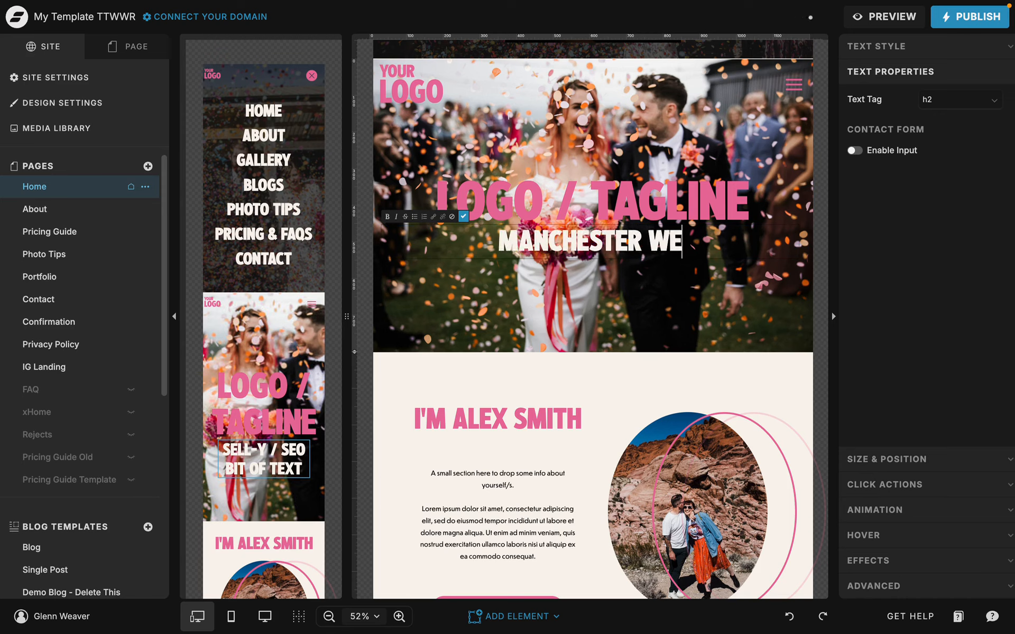
{"action": "type", "text": "DDING POH"}
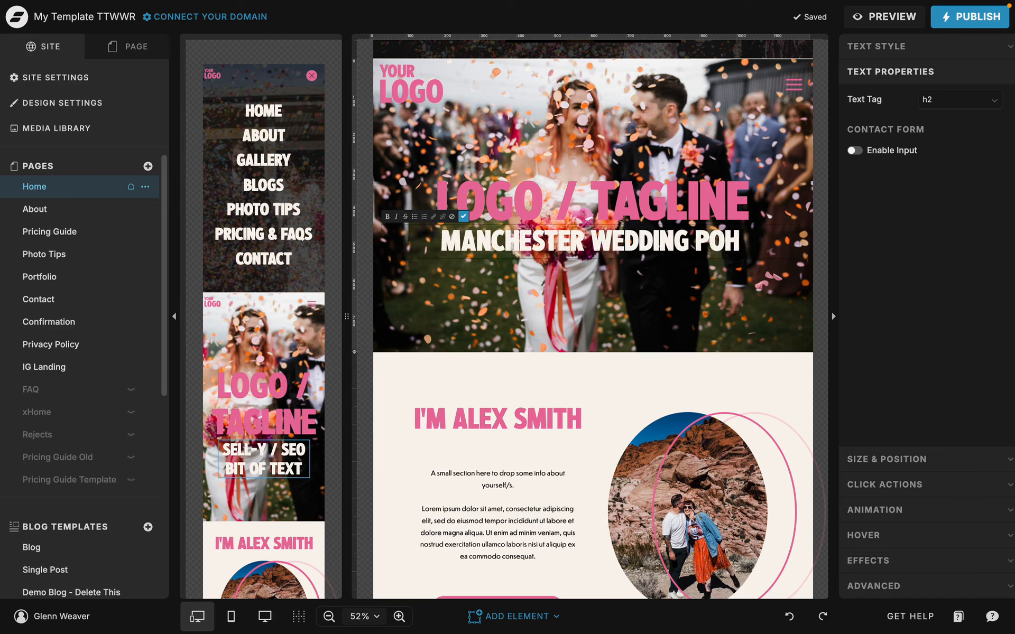
{"action": "key", "text": "BackSpace"}
{"action": "key", "text": "BackSpace"}
{"action": "type", "text": "HOTOGRAPHER"}
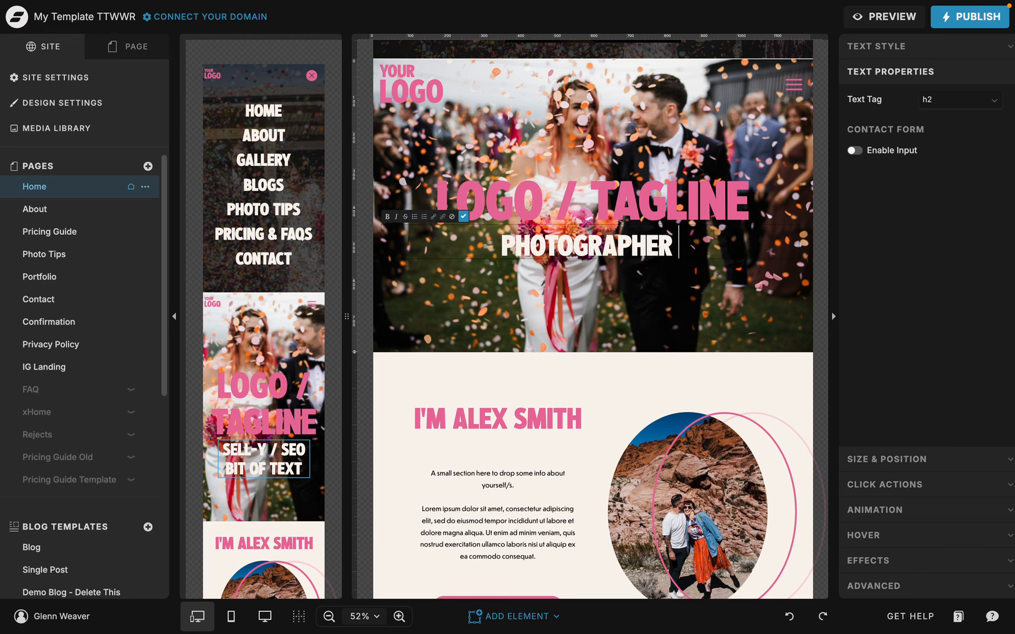
{"action": "type", "text": " FOR ALTENR"}
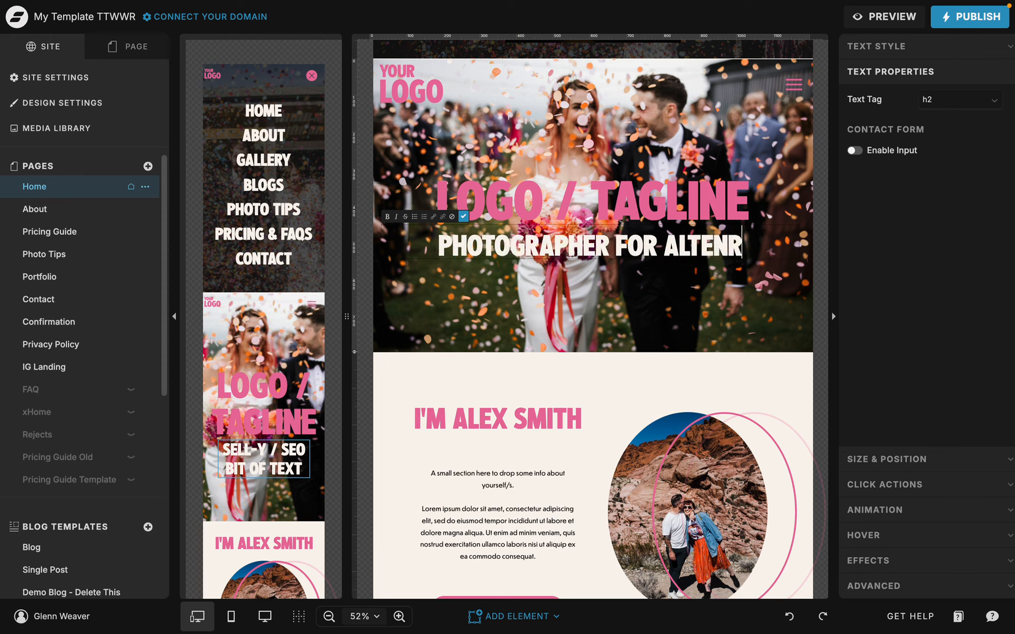
{"action": "key", "text": "BackSpace"}
{"action": "key", "text": "BackSpace"}
{"action": "type", "text": "RNATIVE COUL"}
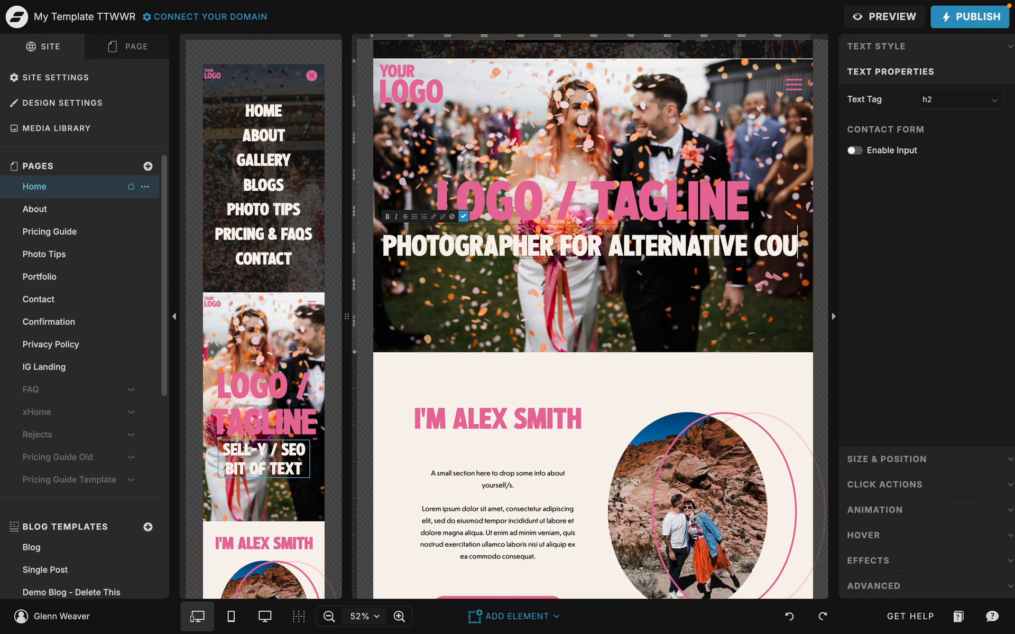
{"action": "key", "text": "BackSpace"}
{"action": "type", "text": "PLES"}
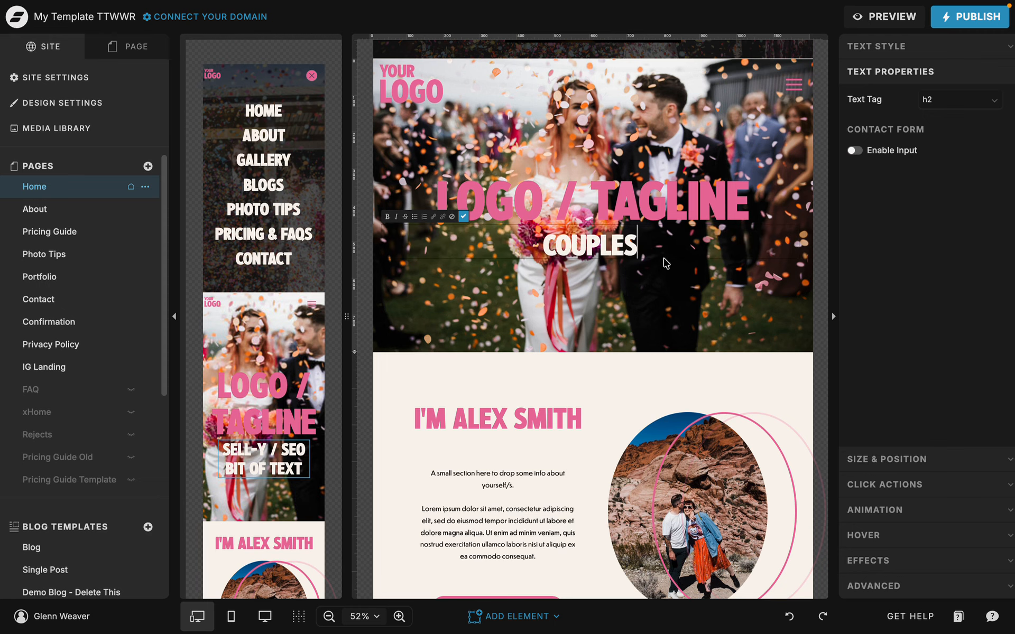
{"action": "left_click", "coordinate": [651, 287]}
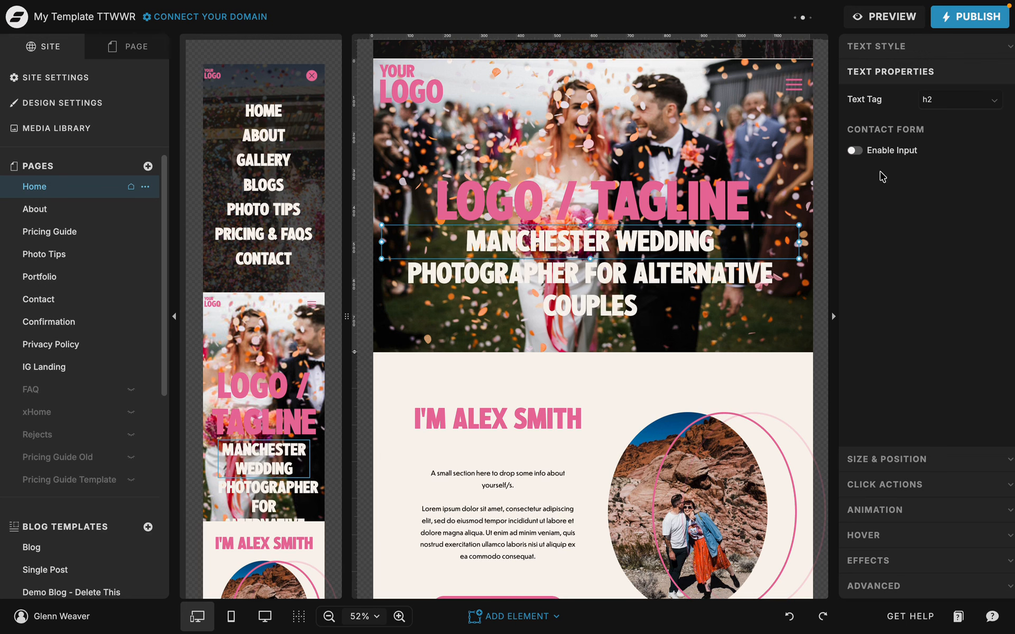
Set the Text Tag of the hero's Manchester wedding photographer line to h1, then reselect the line to check it.
{"action": "left_click", "coordinate": [940, 102]}
{"action": "left_click", "coordinate": [918, 142]}
{"action": "scroll", "coordinate": [626, 241], "scroll_direction": "down", "scroll_amount": 4}
{"action": "left_click", "coordinate": [625, 241]}
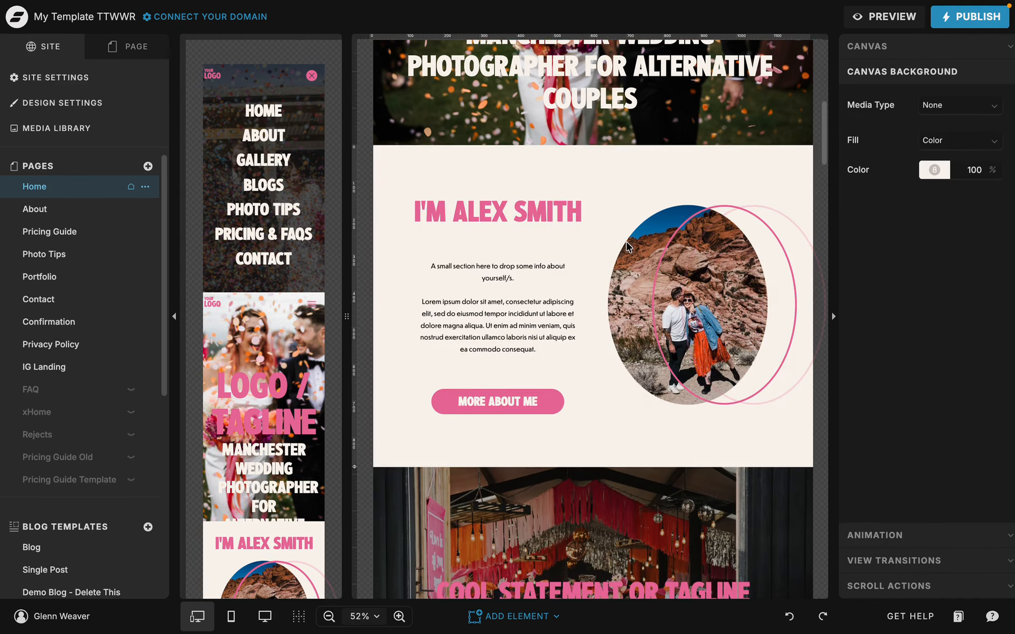
{"action": "scroll", "coordinate": [515, 204], "scroll_direction": "up", "scroll_amount": 2}
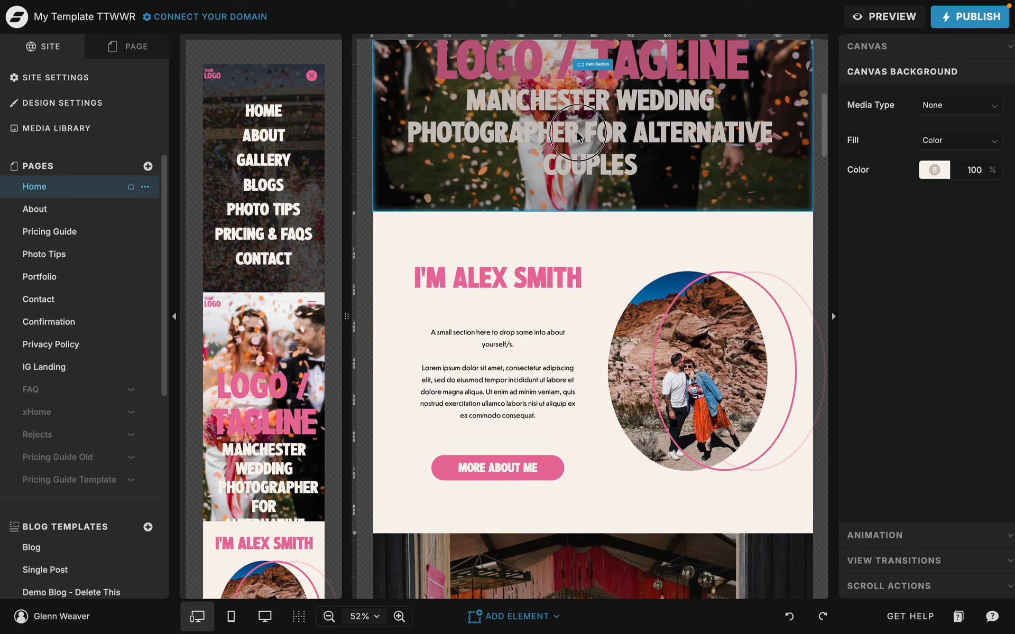
{"action": "left_click", "coordinate": [576, 130]}
{"action": "left_click", "coordinate": [592, 106]}
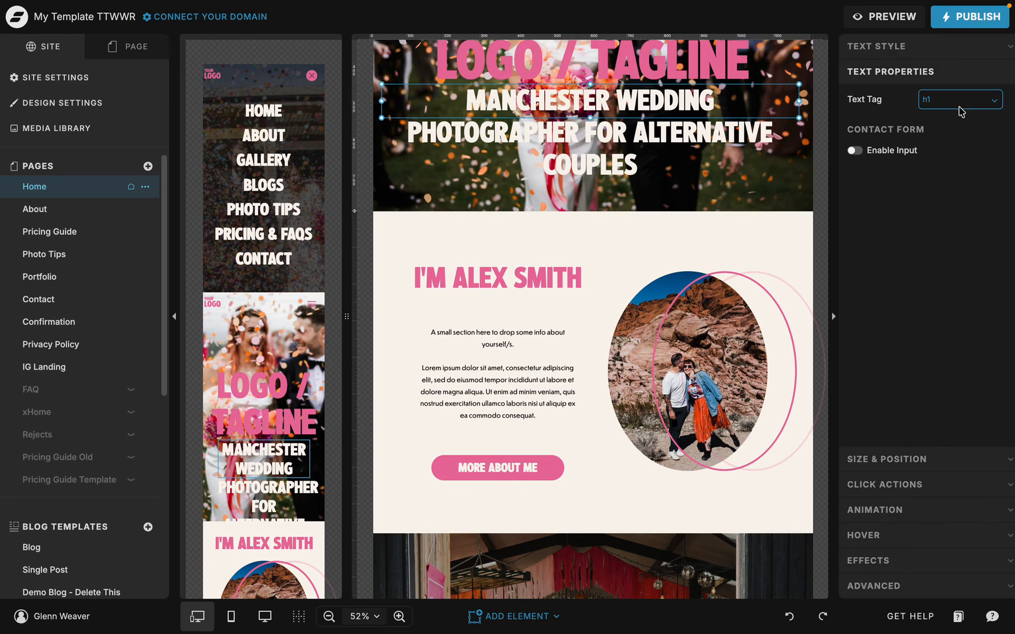
Set the Text Tag of the pink introduction heading in the bio section below the hero to h3.
{"action": "left_click", "coordinate": [533, 270]}
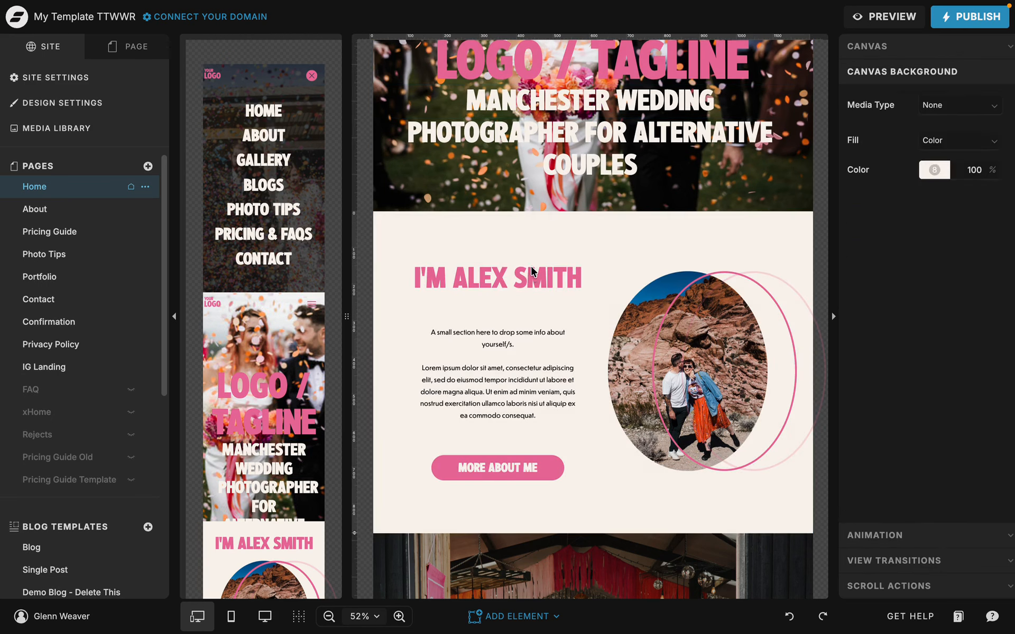
{"action": "left_click", "coordinate": [533, 271]}
{"action": "left_click", "coordinate": [953, 100]}
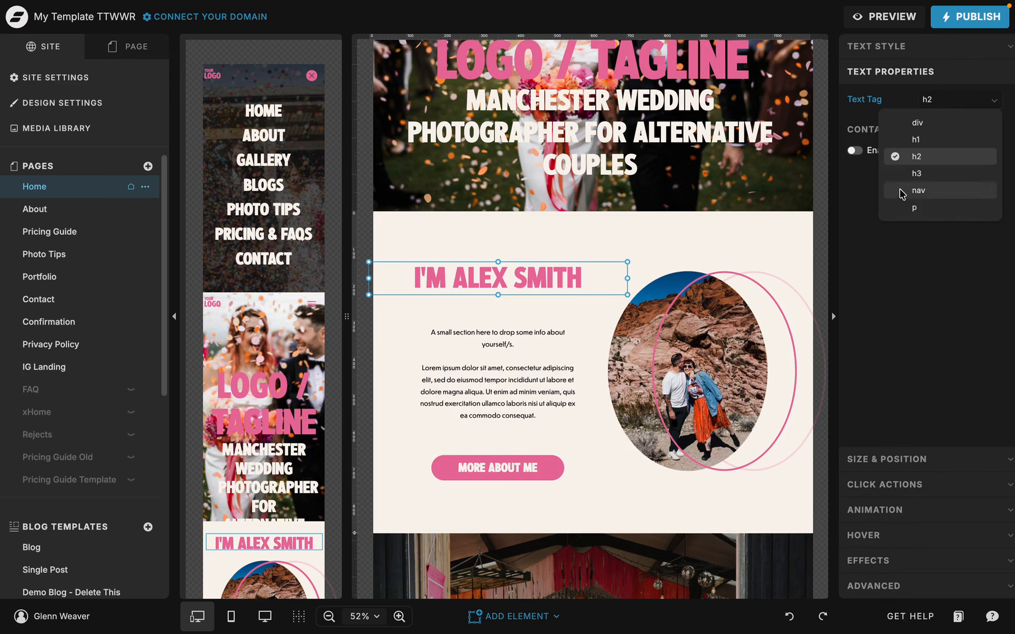
{"action": "key", "text": "Escape"}
{"action": "scroll", "coordinate": [608, 239], "scroll_direction": "down", "scroll_amount": 1}
{"action": "scroll", "coordinate": [609, 239], "scroll_direction": "down", "scroll_amount": 2}
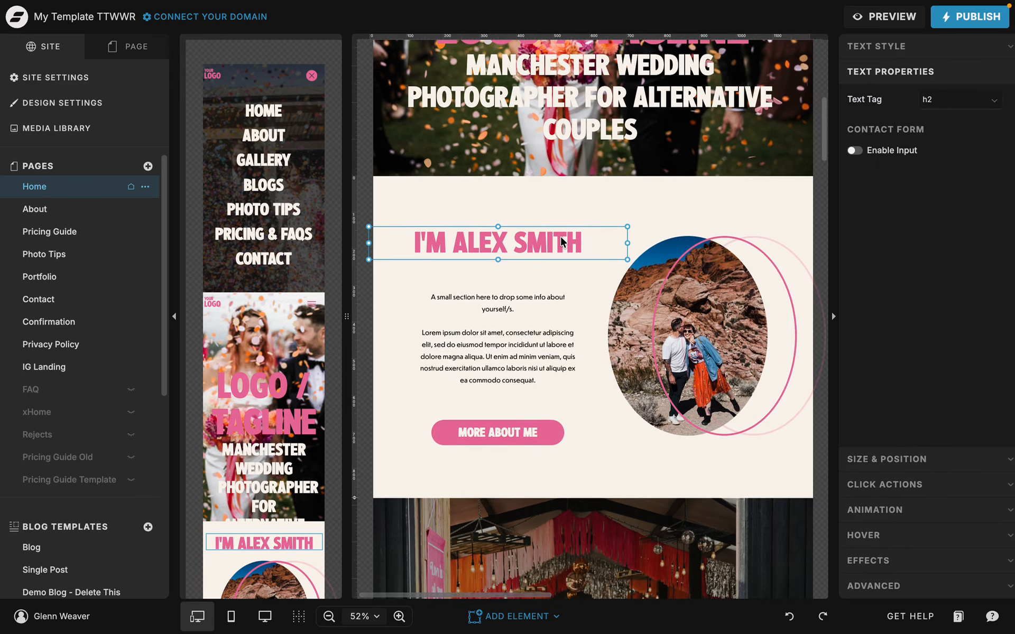
{"action": "left_click", "coordinate": [946, 100]}
{"action": "key", "text": "Escape"}
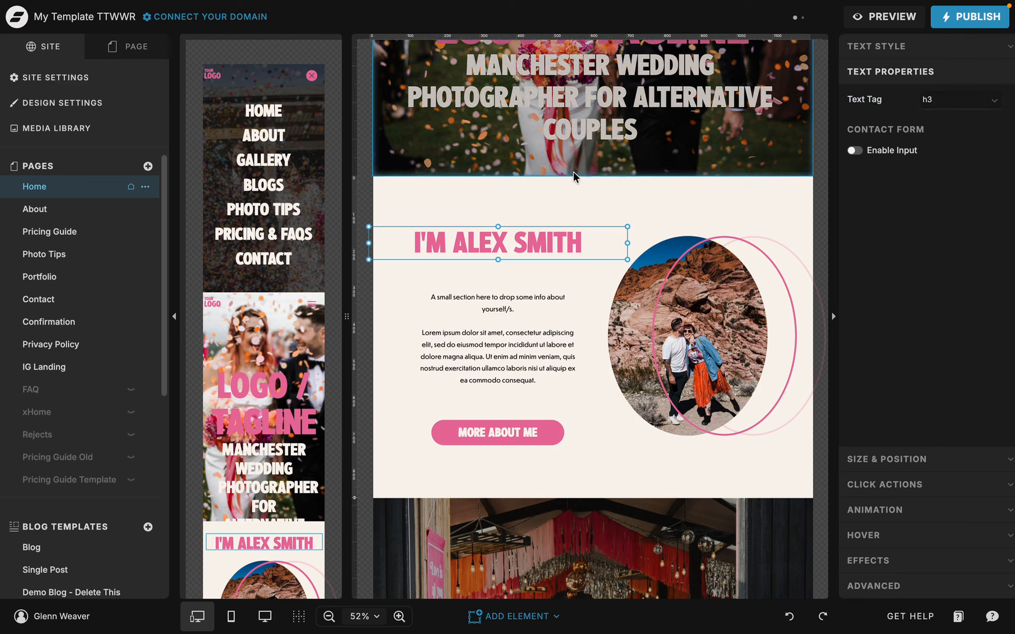
Set the Text Tag of the bio section's body paragraph to p.
{"action": "left_click", "coordinate": [533, 280]}
{"action": "left_click", "coordinate": [513, 333]}
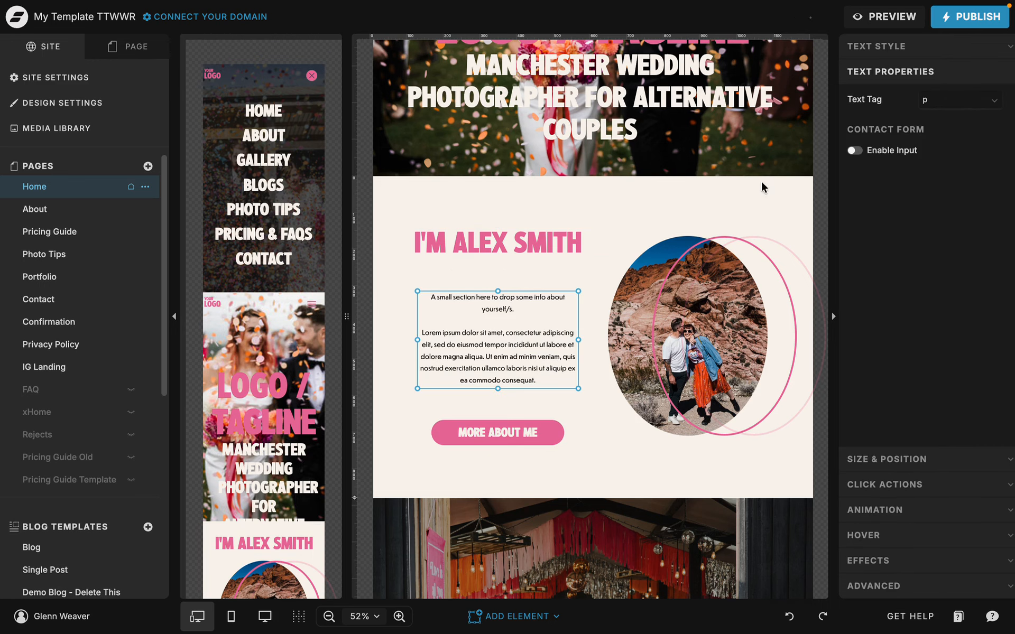
{"action": "left_click", "coordinate": [935, 101]}
{"action": "left_click", "coordinate": [918, 207]}
Look over the rest of the Home page, checking the More About Me button, Info Bit heading and feature link sections.
{"action": "scroll", "coordinate": [478, 341], "scroll_direction": "down", "scroll_amount": 5}
{"action": "left_click", "coordinate": [530, 180]}
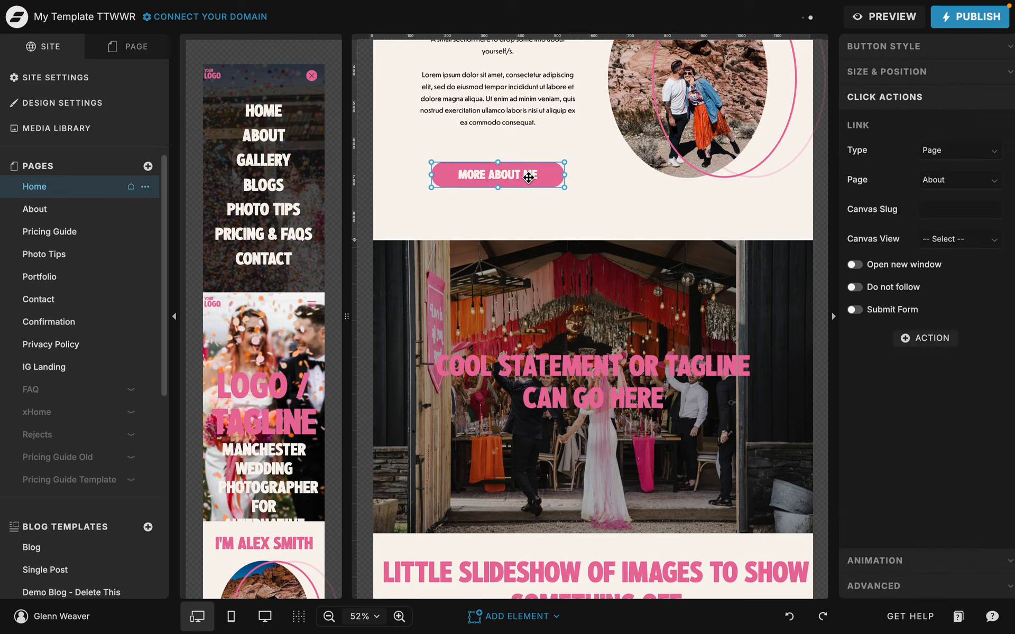
{"action": "scroll", "coordinate": [528, 177], "scroll_direction": "down", "scroll_amount": 15}
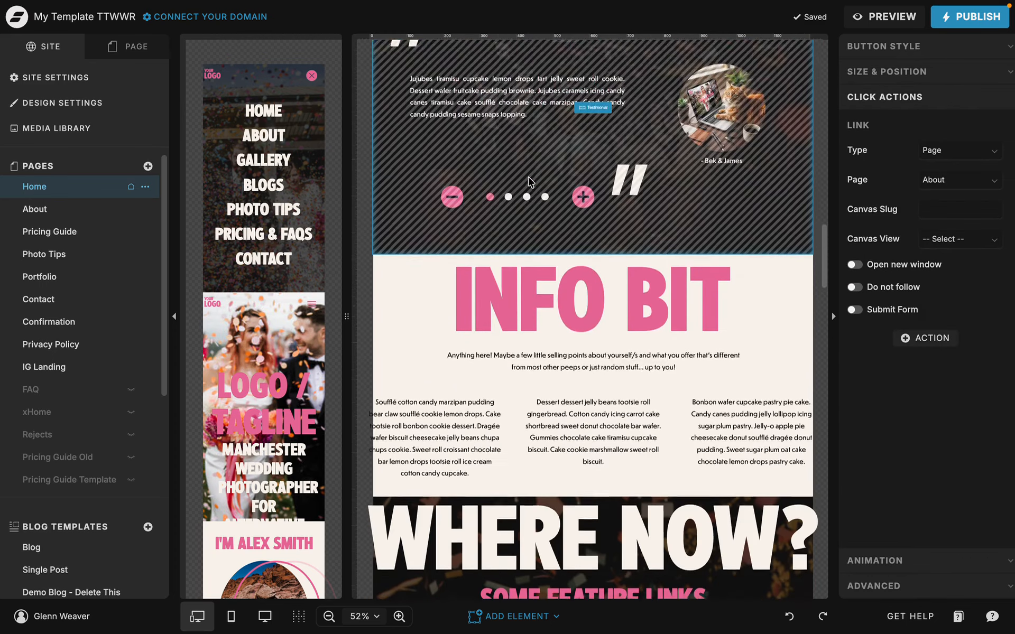
{"action": "scroll", "coordinate": [531, 185], "scroll_direction": "down", "scroll_amount": 2}
{"action": "left_click", "coordinate": [537, 201]}
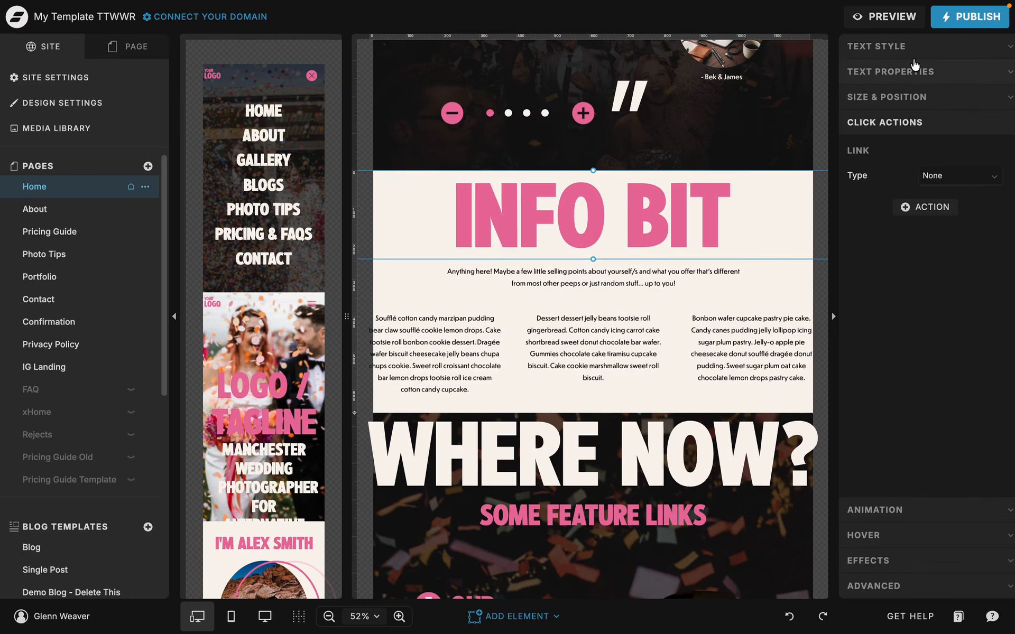
{"action": "scroll", "coordinate": [617, 214], "scroll_direction": "down", "scroll_amount": 6}
{"action": "right_click", "coordinate": [617, 214]}
{"action": "left_click", "coordinate": [559, 218]}
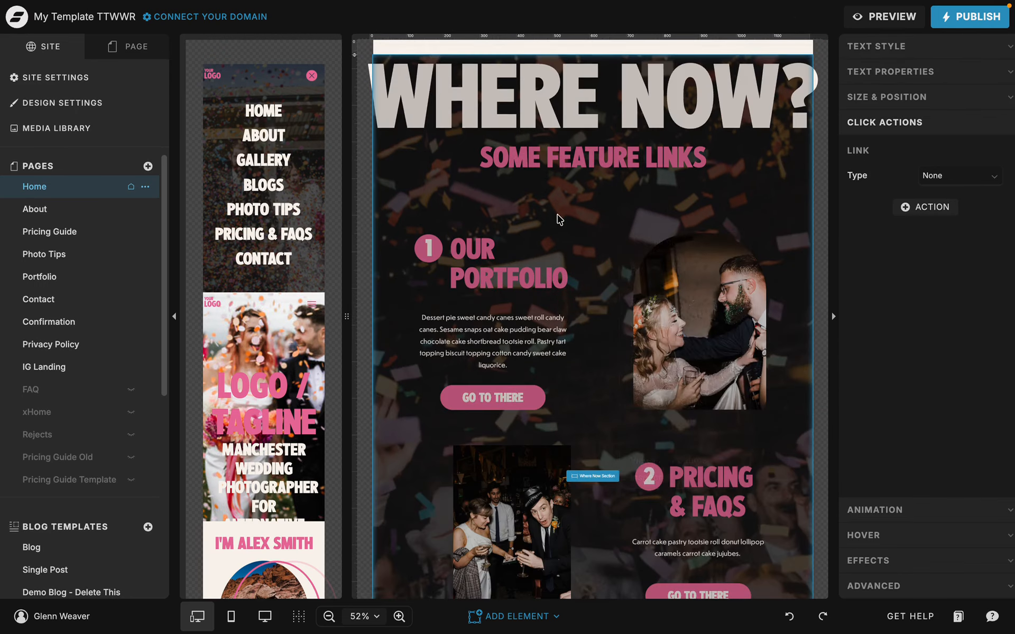
{"action": "scroll", "coordinate": [559, 218], "scroll_direction": "down", "scroll_amount": 10}
{"action": "right_click", "coordinate": [559, 214]}
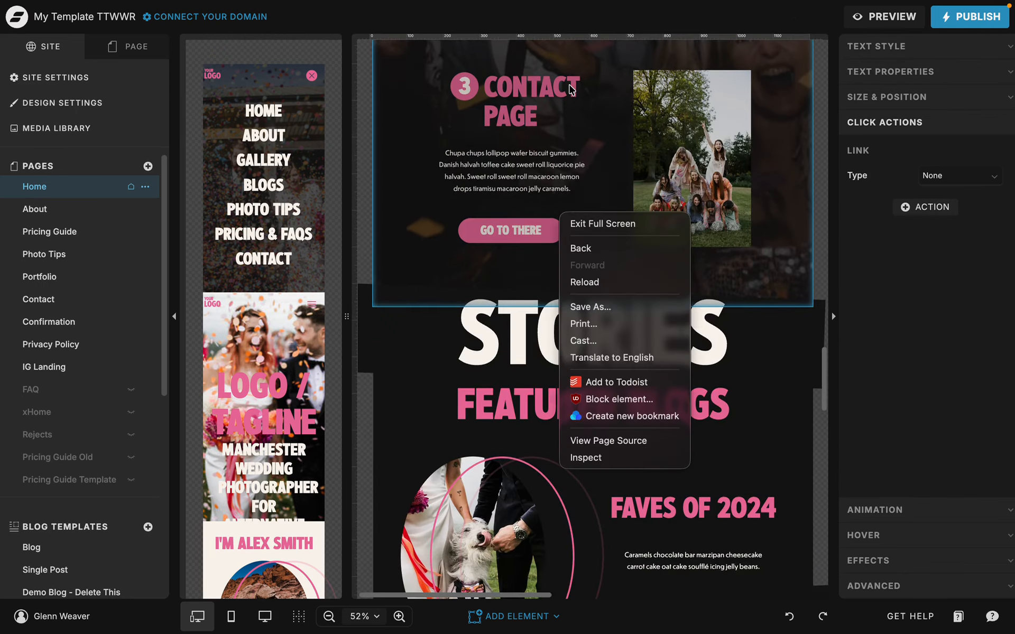
{"action": "left_click", "coordinate": [515, 145]}
Return to the hero section and select the Manchester wedding photographer line.
{"action": "scroll", "coordinate": [507, 159], "scroll_direction": "up", "scroll_amount": 15}
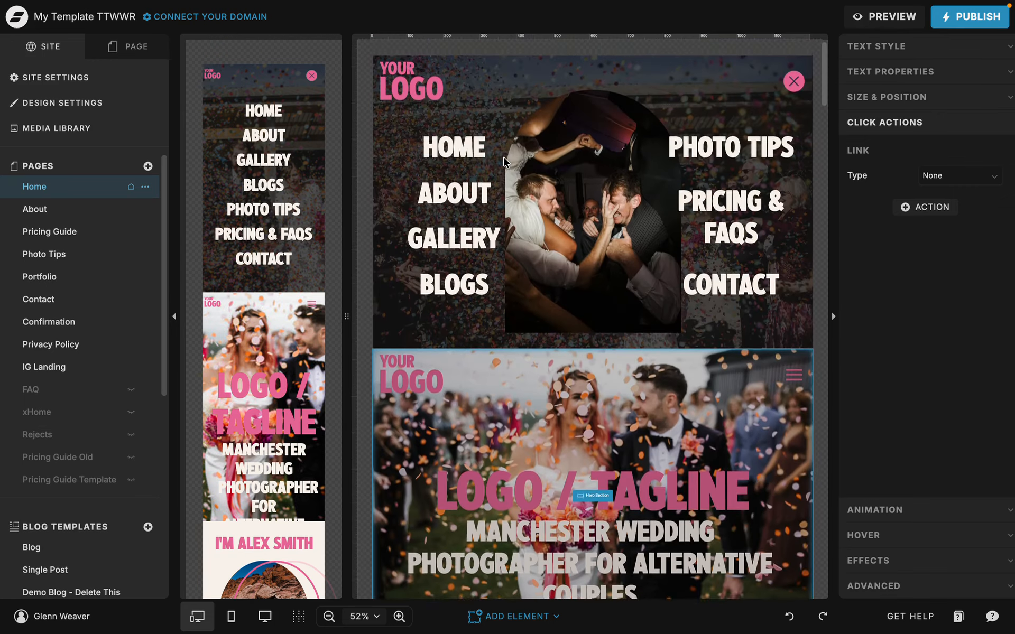
{"action": "scroll", "coordinate": [505, 160], "scroll_direction": "down", "scroll_amount": 5}
{"action": "left_click", "coordinate": [505, 156]}
{"action": "left_click", "coordinate": [565, 187]}
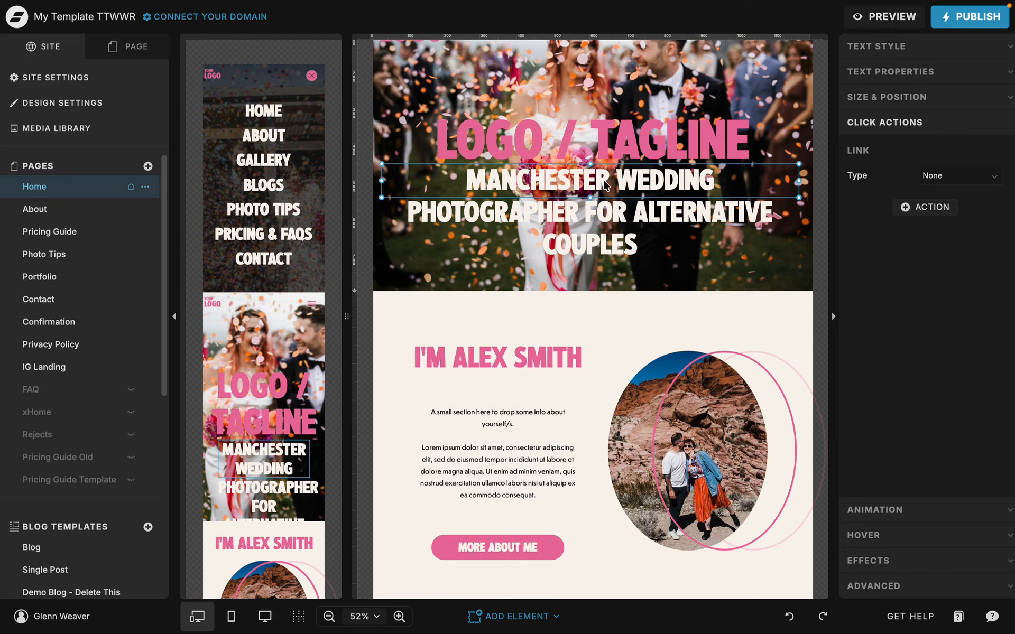
{"action": "left_click", "coordinate": [492, 354]}
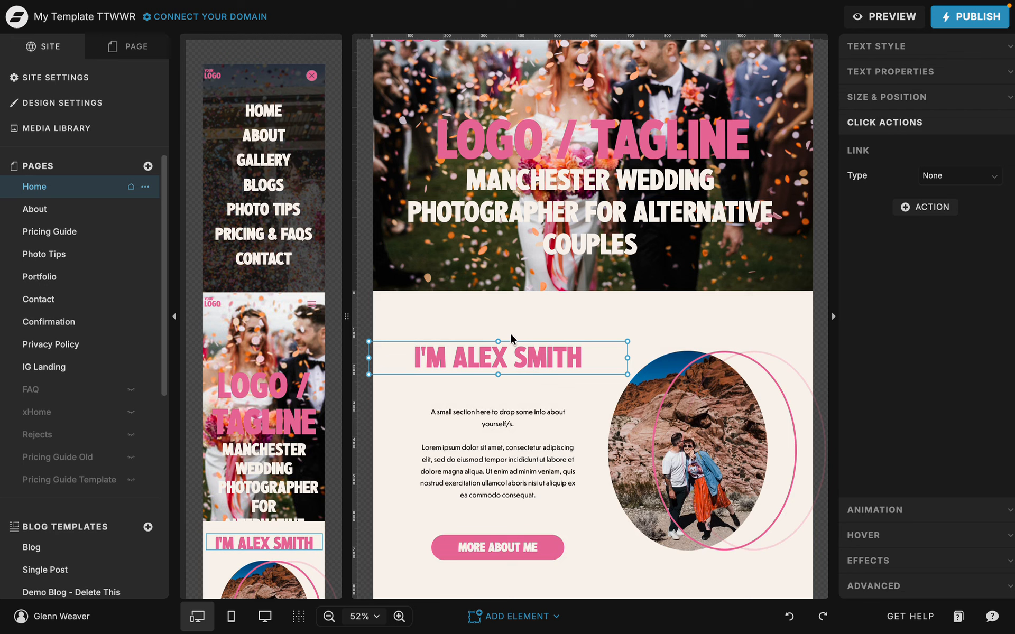
{"action": "left_click", "coordinate": [549, 206]}
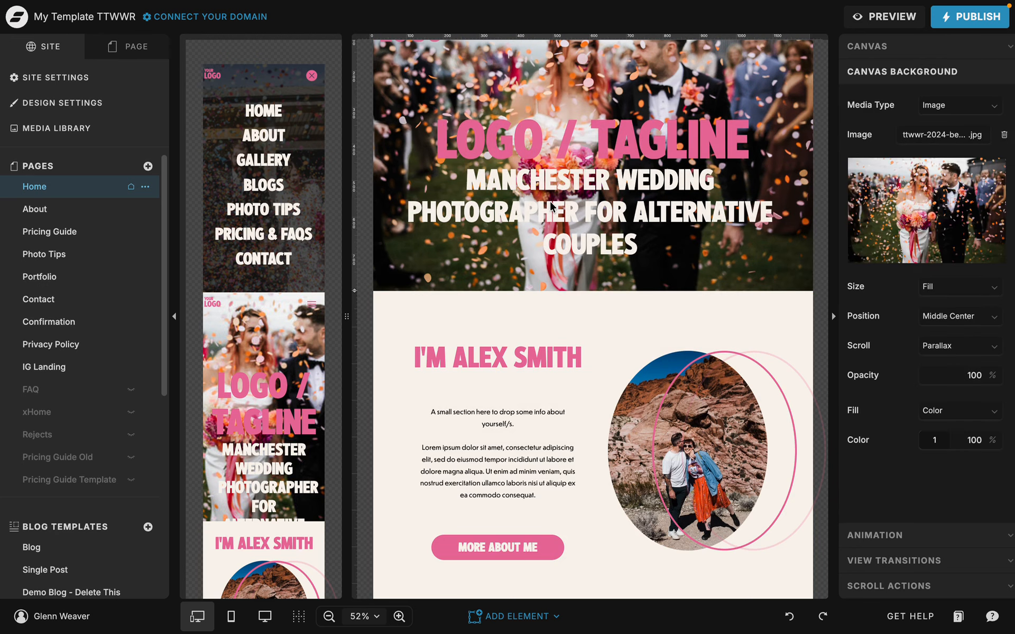
{"action": "left_click", "coordinate": [559, 194]}
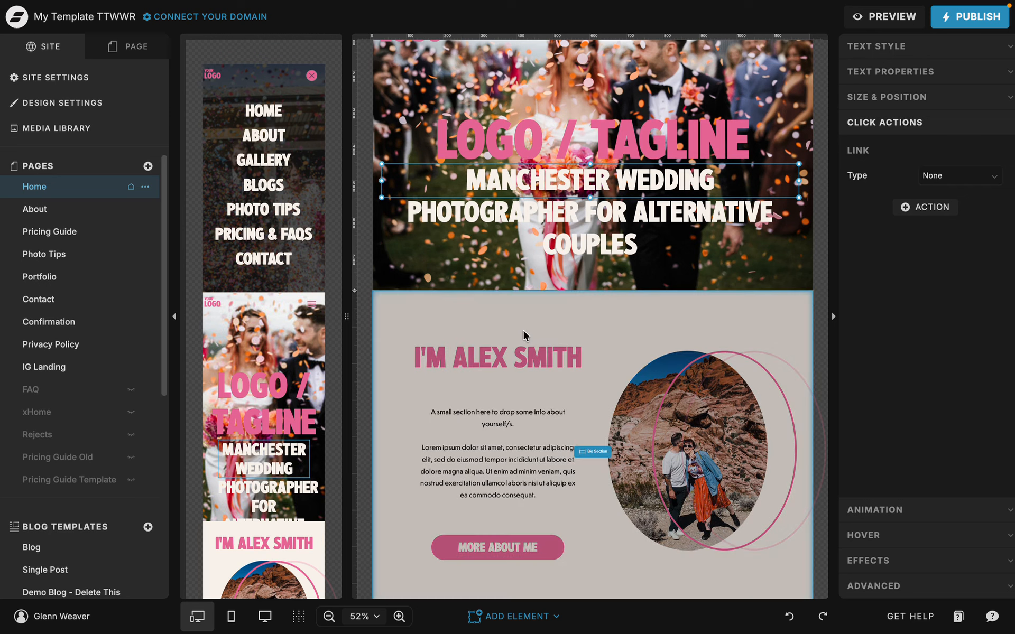
Select the oval couple photo in the bio section and show its Image settings.
{"action": "left_click", "coordinate": [618, 420]}
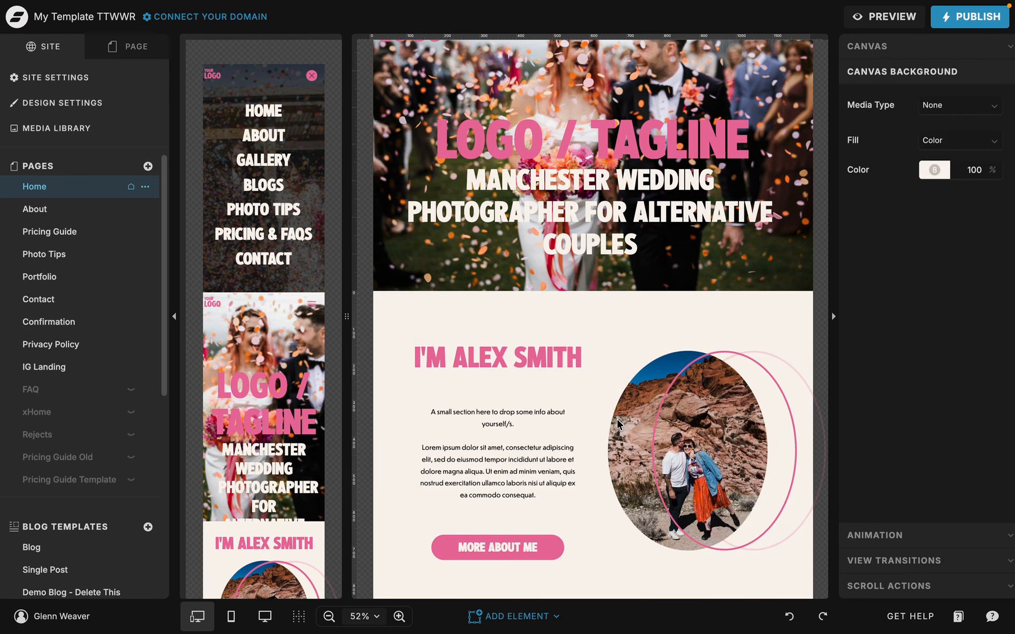
{"action": "left_click", "coordinate": [618, 420]}
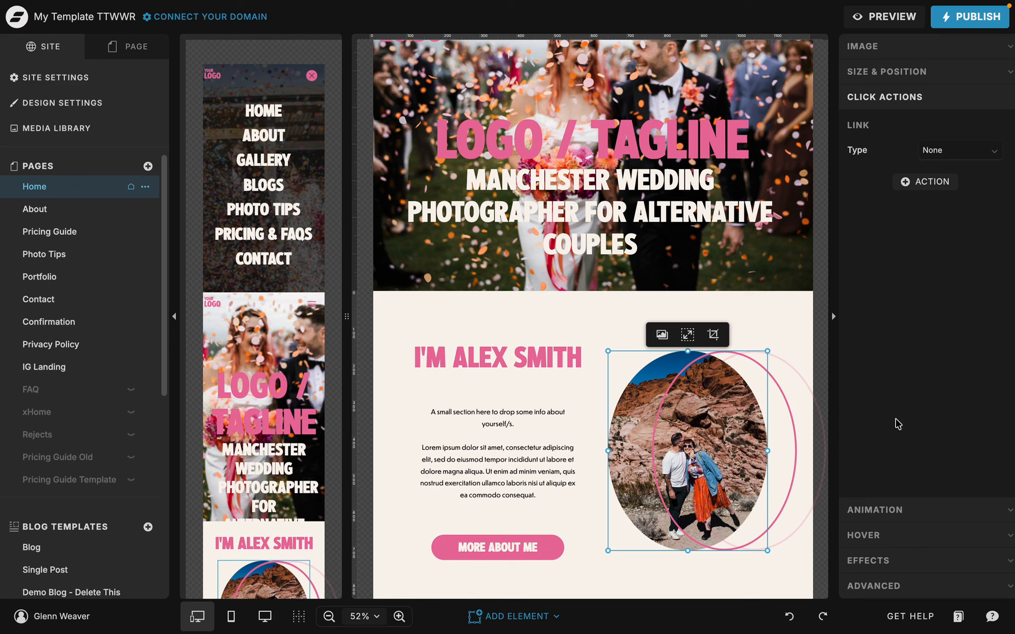
{"action": "left_click", "coordinate": [900, 53]}
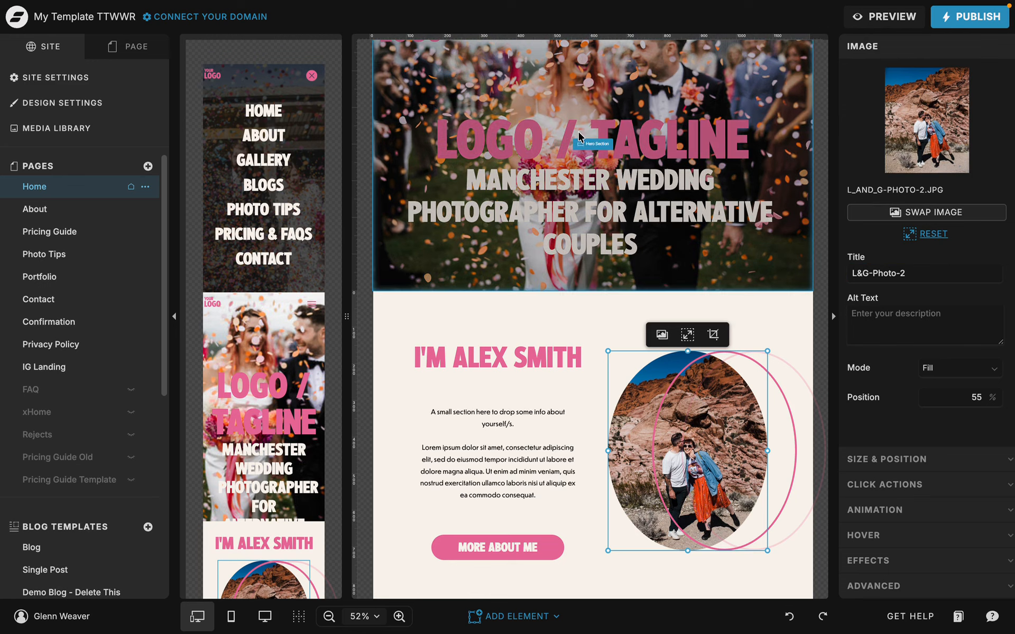
{"action": "scroll", "coordinate": [569, 396], "scroll_direction": "down", "scroll_amount": 8}
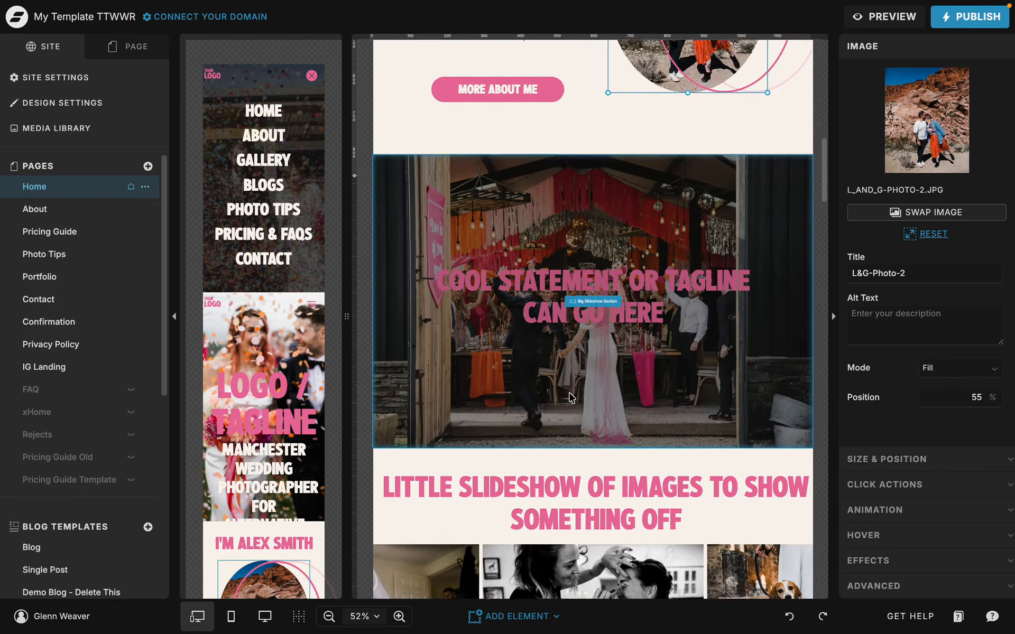
{"action": "scroll", "coordinate": [569, 398], "scroll_direction": "up", "scroll_amount": 9}
{"action": "scroll", "coordinate": [569, 398], "scroll_direction": "down", "scroll_amount": 3}
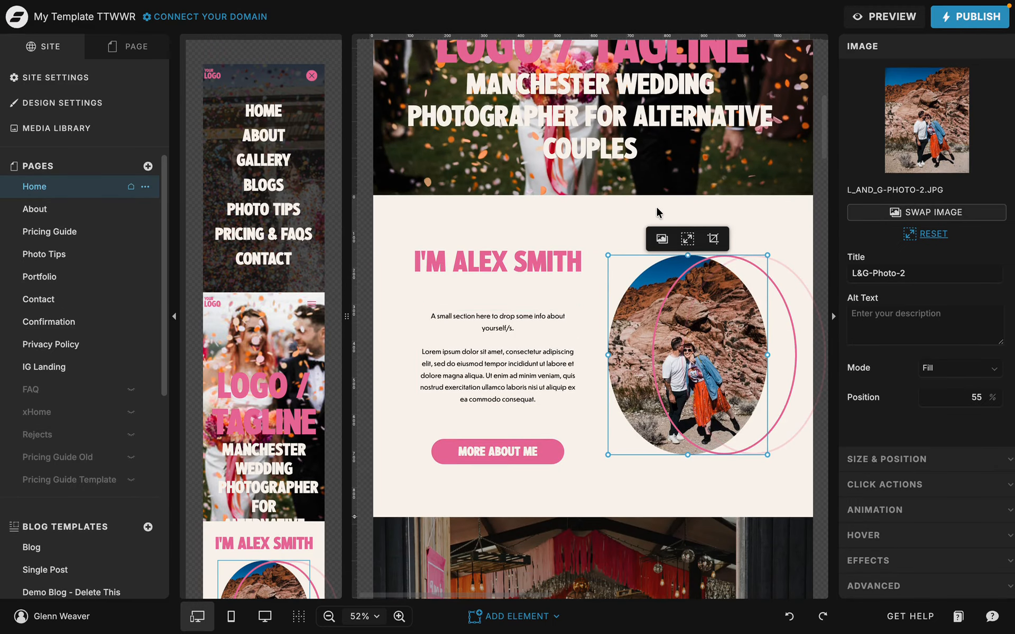
{"action": "left_click", "coordinate": [638, 210]}
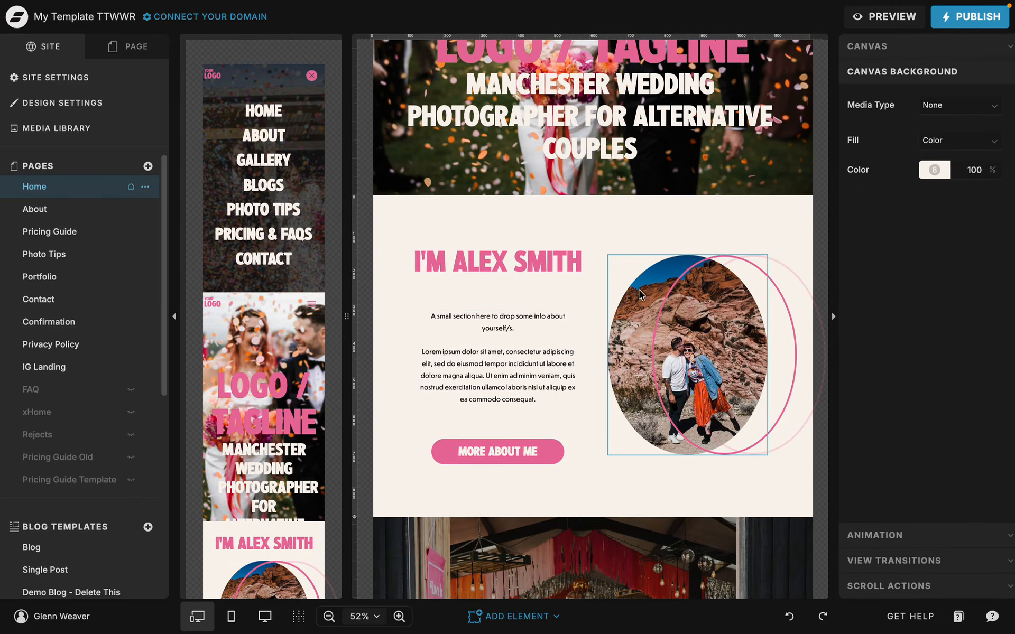
{"action": "left_click", "coordinate": [624, 354]}
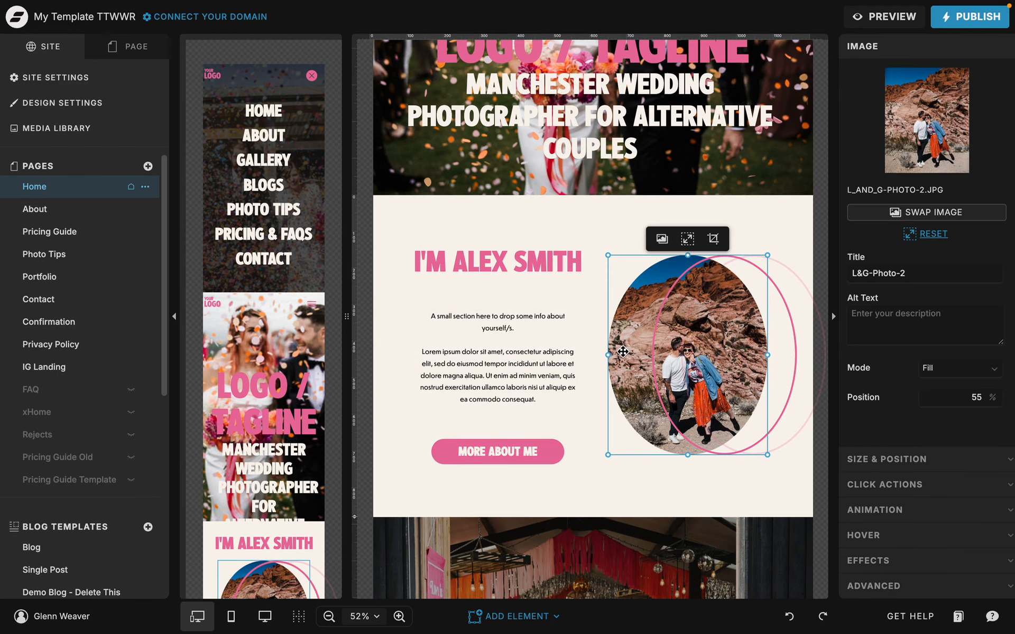
Examine the couple photo's Title field and check the photo in the site preview.
{"action": "left_click", "coordinate": [865, 277]}
{"action": "left_click", "coordinate": [915, 273]}
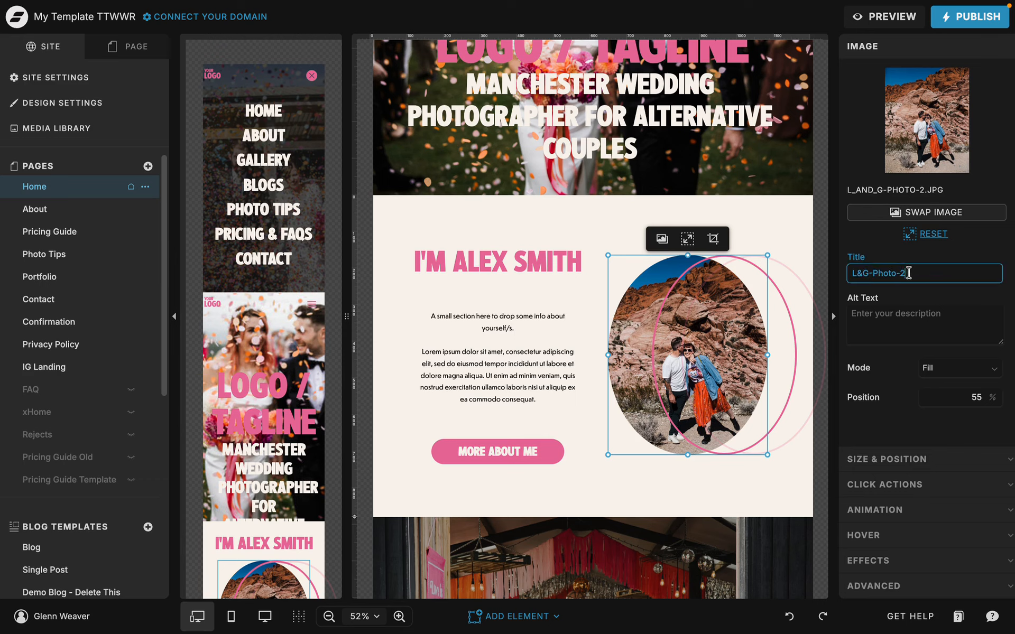
{"action": "left_click", "coordinate": [851, 273]}
{"action": "left_click", "coordinate": [908, 23]}
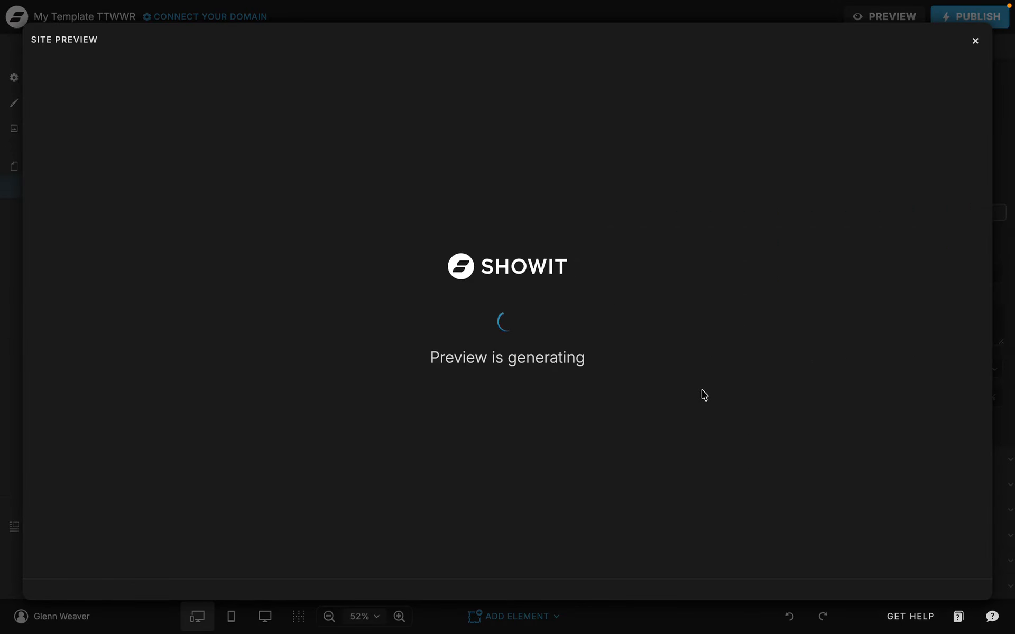
{"action": "scroll", "coordinate": [702, 389], "scroll_direction": "down", "scroll_amount": 10}
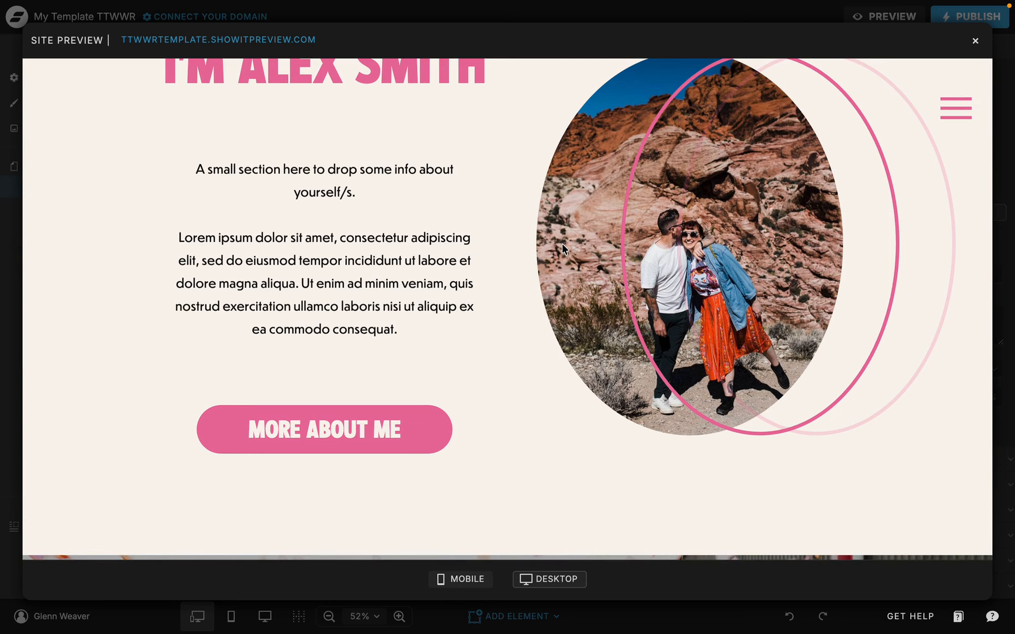
{"action": "left_click", "coordinate": [975, 41]}
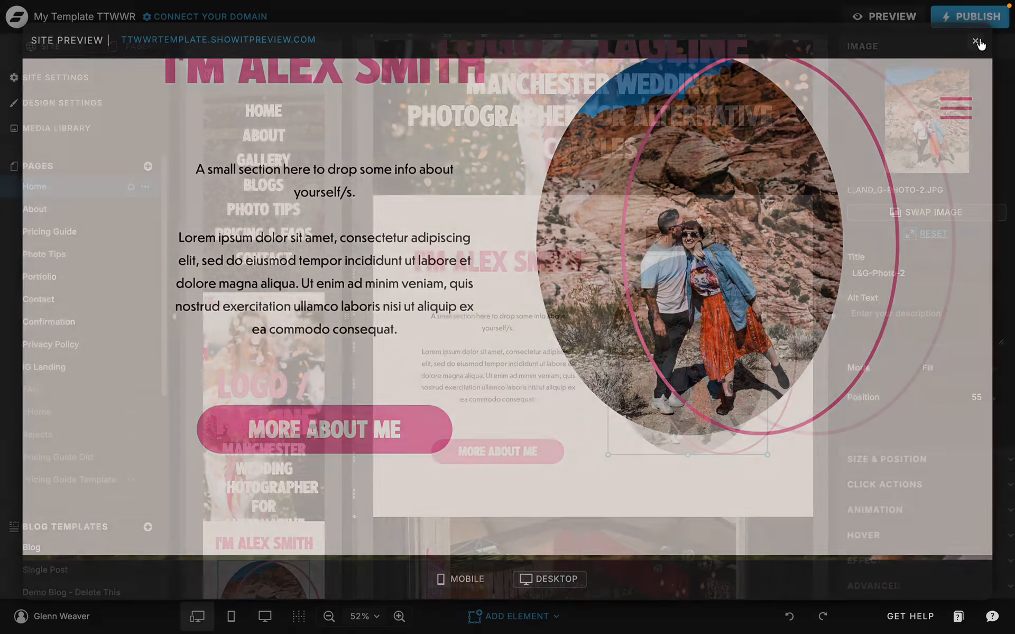
{"action": "mouse_move", "coordinate": [867, 273]}
{"action": "left_mouse_down"}
{"action": "mouse_move", "coordinate": [919, 271]}
{"action": "mouse_move", "coordinate": [853, 270]}
{"action": "left_mouse_up"}
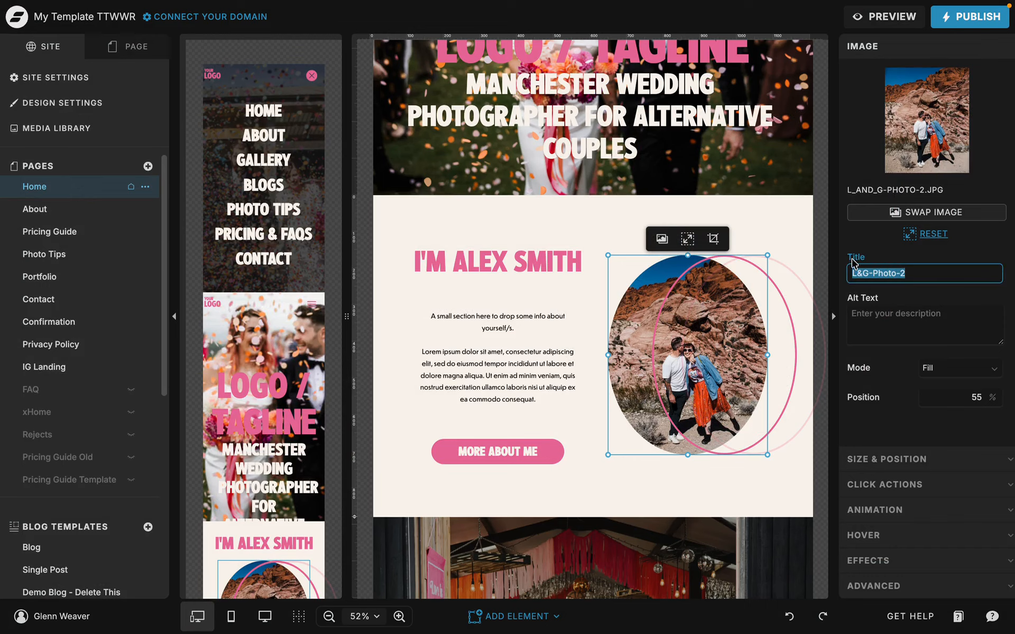
{"action": "left_click", "coordinate": [878, 275]}
{"action": "left_click", "coordinate": [879, 274]}
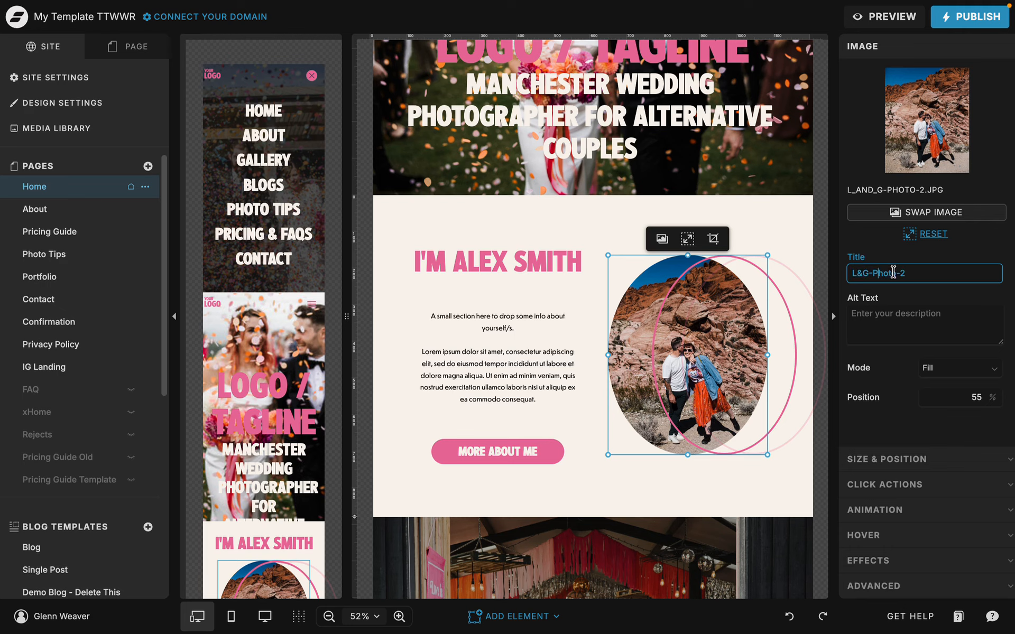
Set the couple photo's Alt Text to "Couple hugging in California".
{"action": "left_click", "coordinate": [895, 320]}
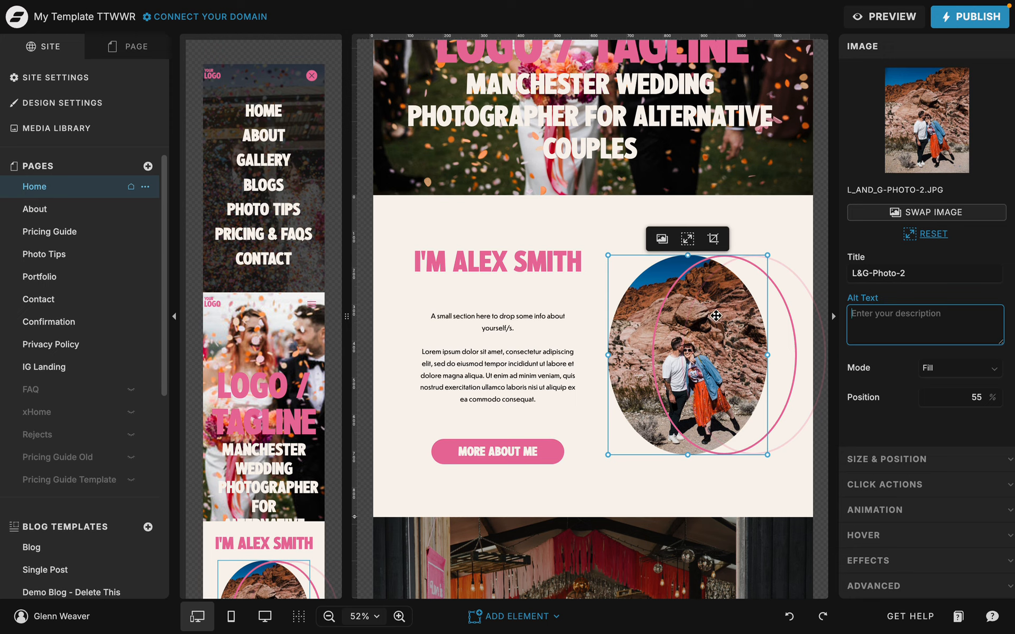
{"action": "type", "text": "Couple hugging"}
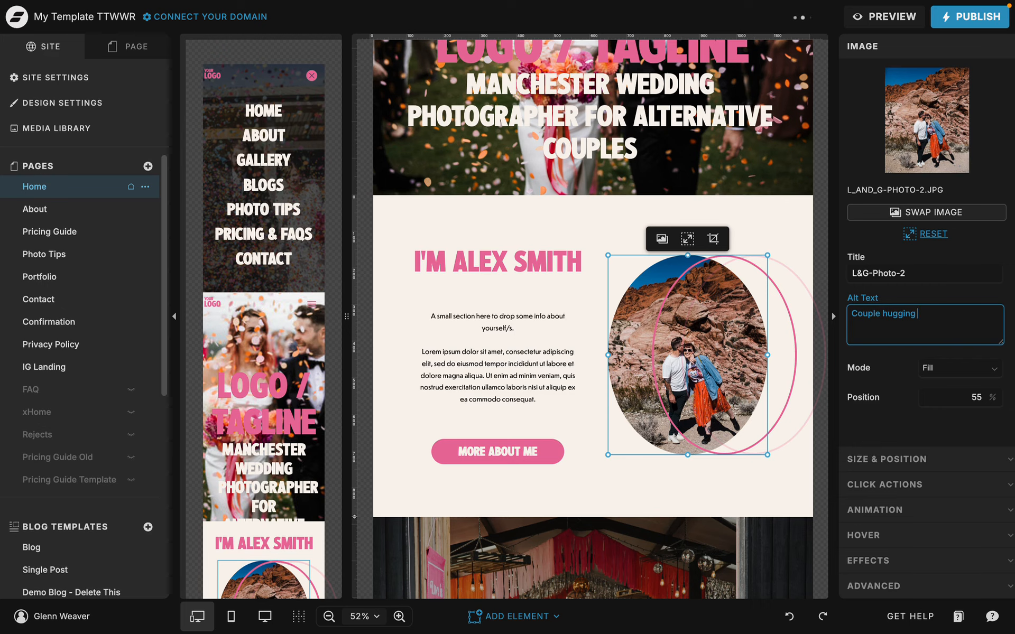
{"action": "type", "text": " in California"}
{"action": "key", "text": "Return"}
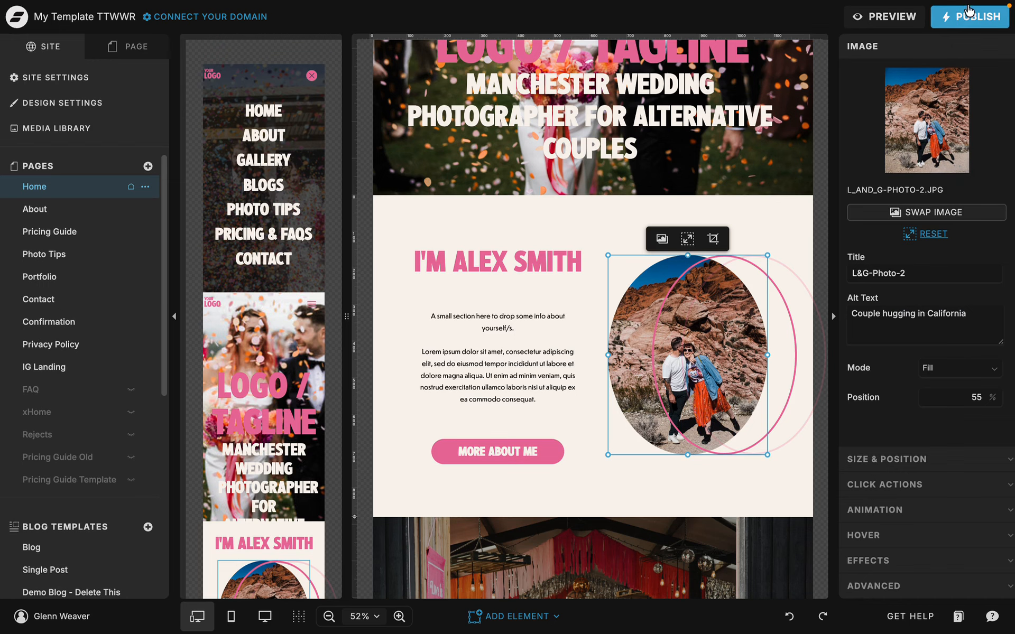
Switch to the Free Broken Link Checker page and check its web address.
{"action": "mouse_move", "coordinate": [1, 185]}
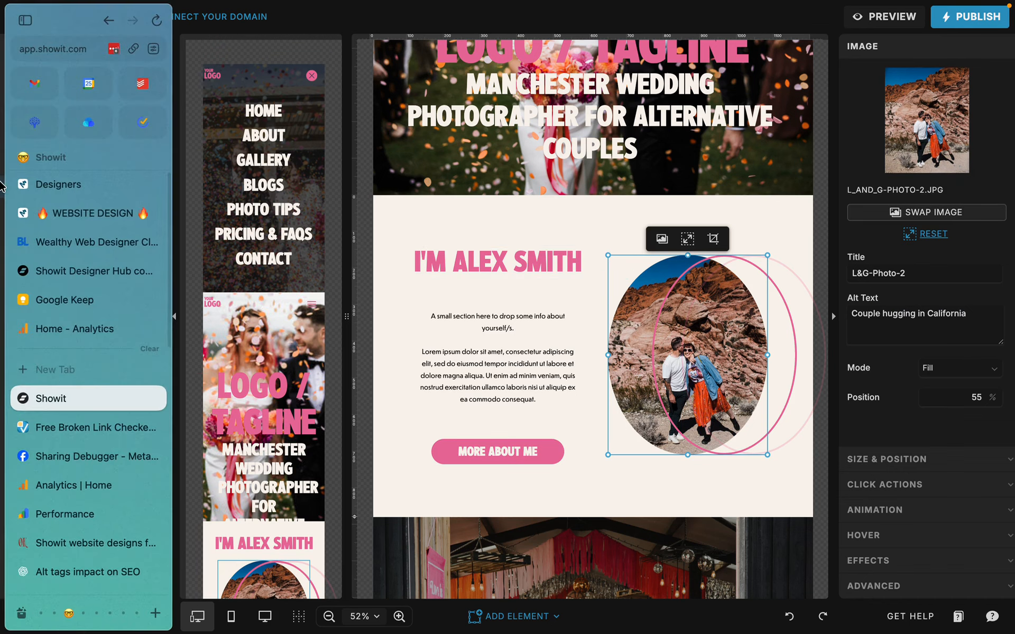
{"action": "left_click", "coordinate": [94, 427]}
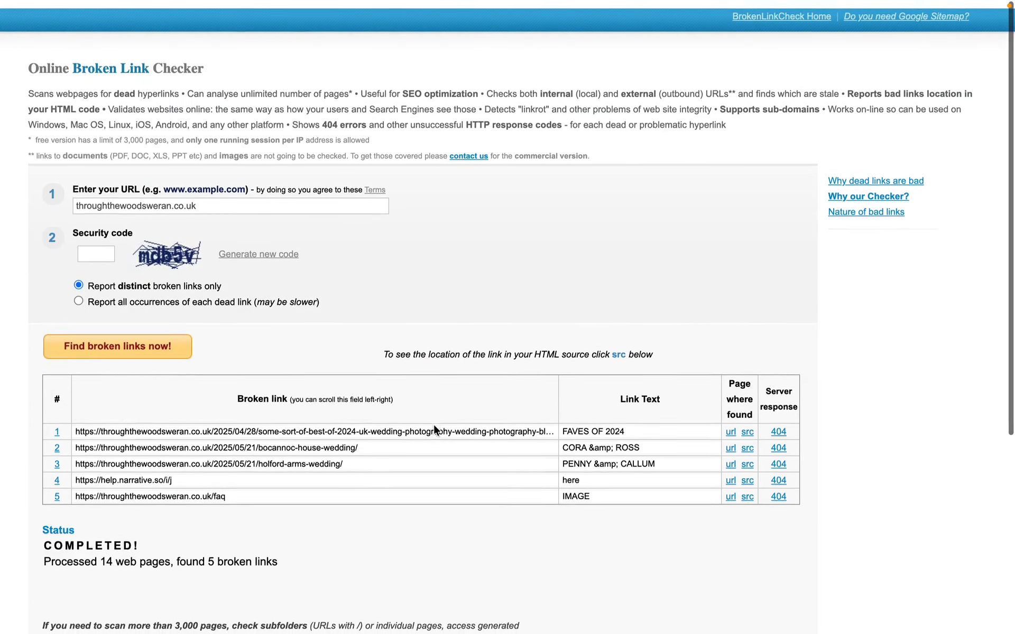
{"action": "scroll", "coordinate": [434, 428], "scroll_direction": "down", "scroll_amount": 1}
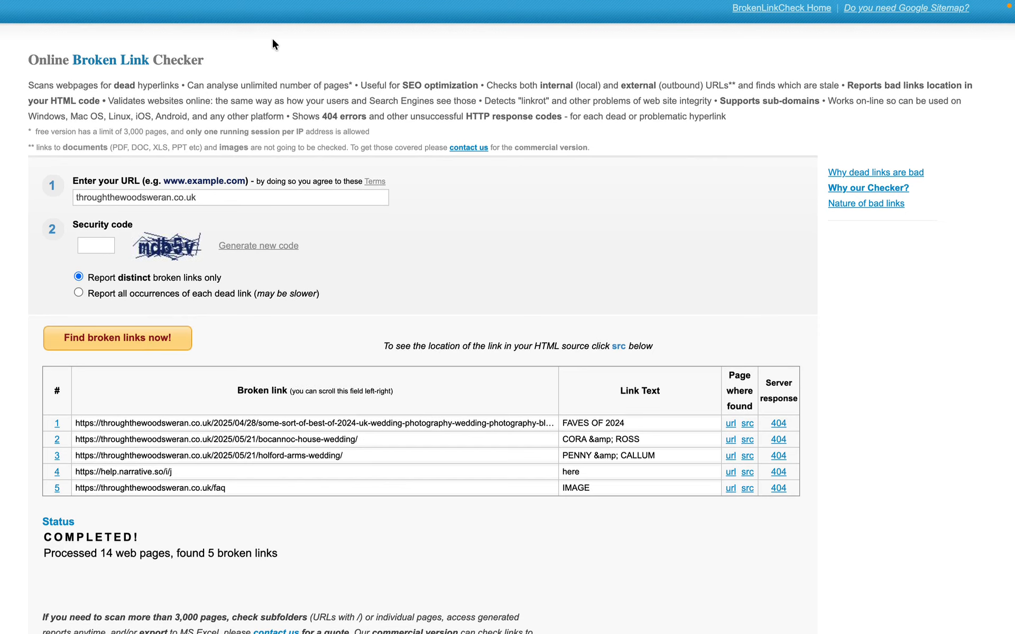
{"action": "key", "text": "super+l"}
{"action": "key", "text": "Escape"}
{"action": "key", "text": "super+l"}
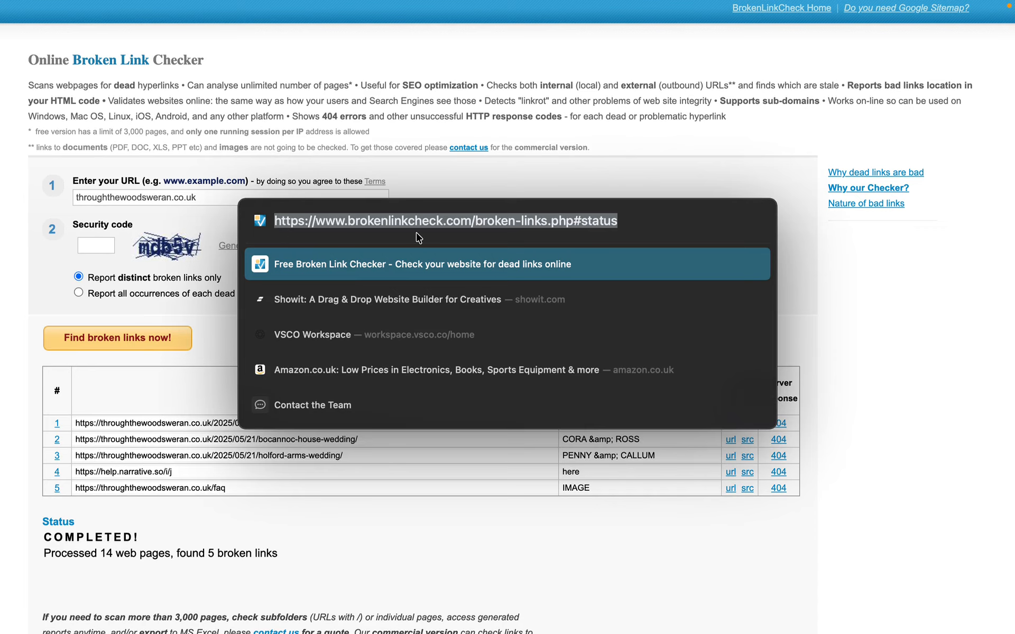
{"action": "key", "text": "Escape"}
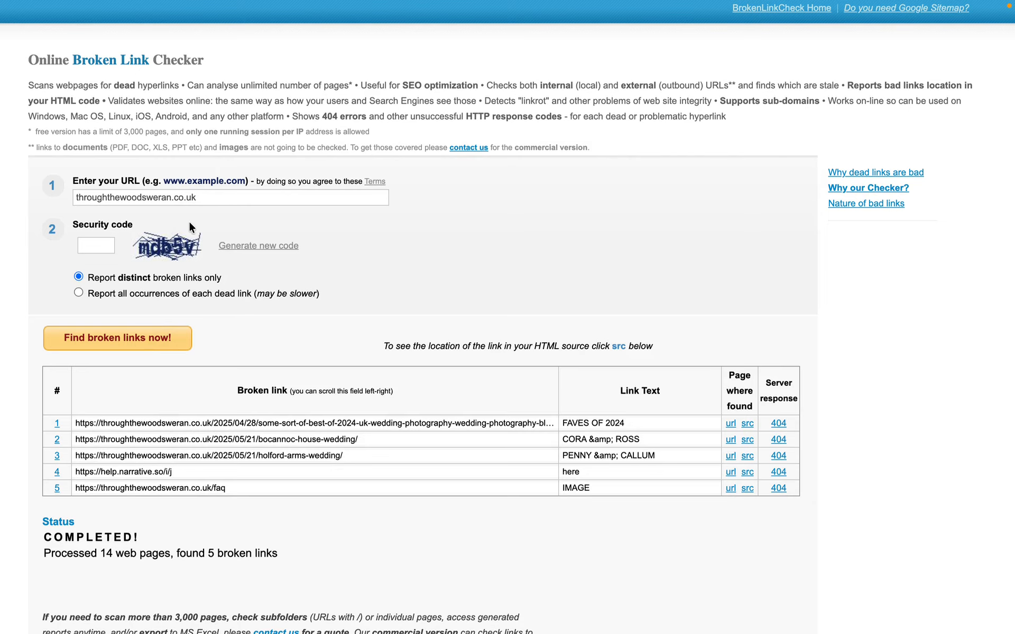
Examine the broken links table, including the entry for the throughthewoodsweran.co.uk/faq page.
{"action": "scroll", "coordinate": [132, 252], "scroll_direction": "down", "scroll_amount": 2}
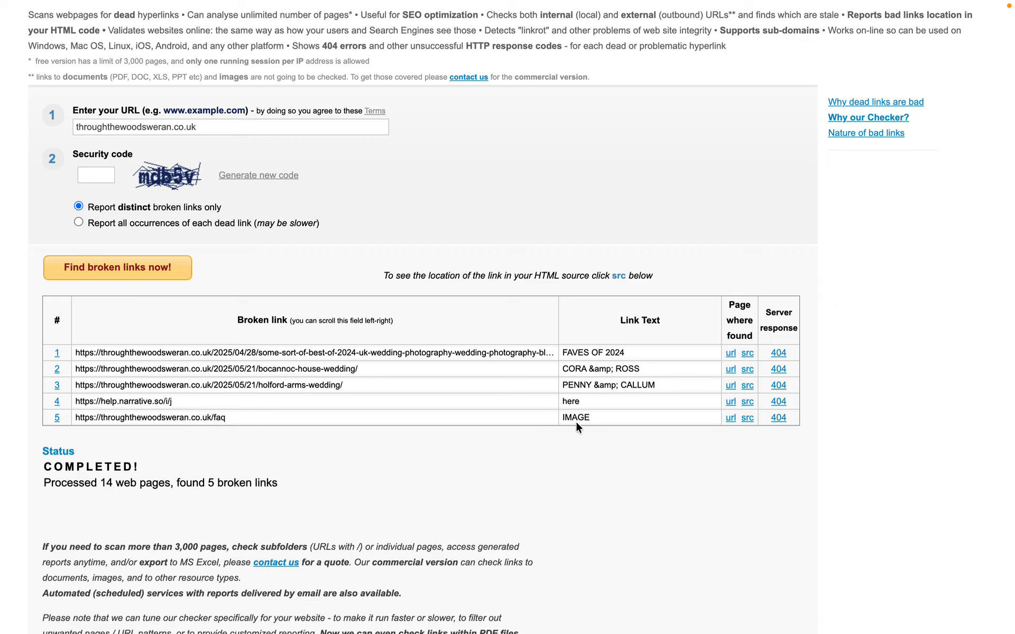
{"action": "left_click", "coordinate": [223, 418]}
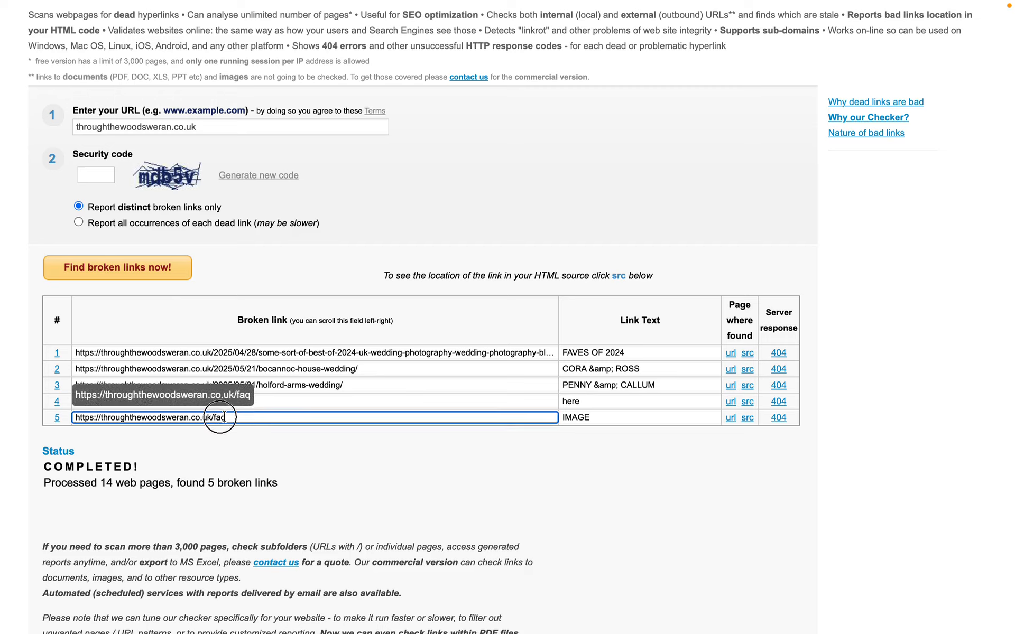
{"action": "left_click", "coordinate": [232, 436]}
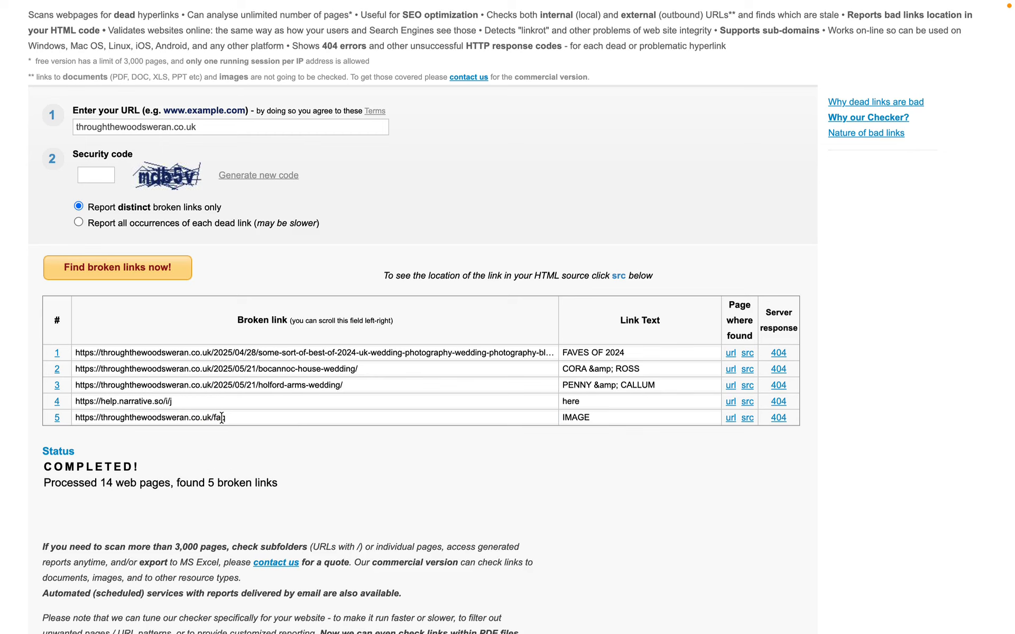
Switch to Google Analytics and view the Home overview of the TTWWR - GA4 property.
{"action": "mouse_move", "coordinate": [2, 180]}
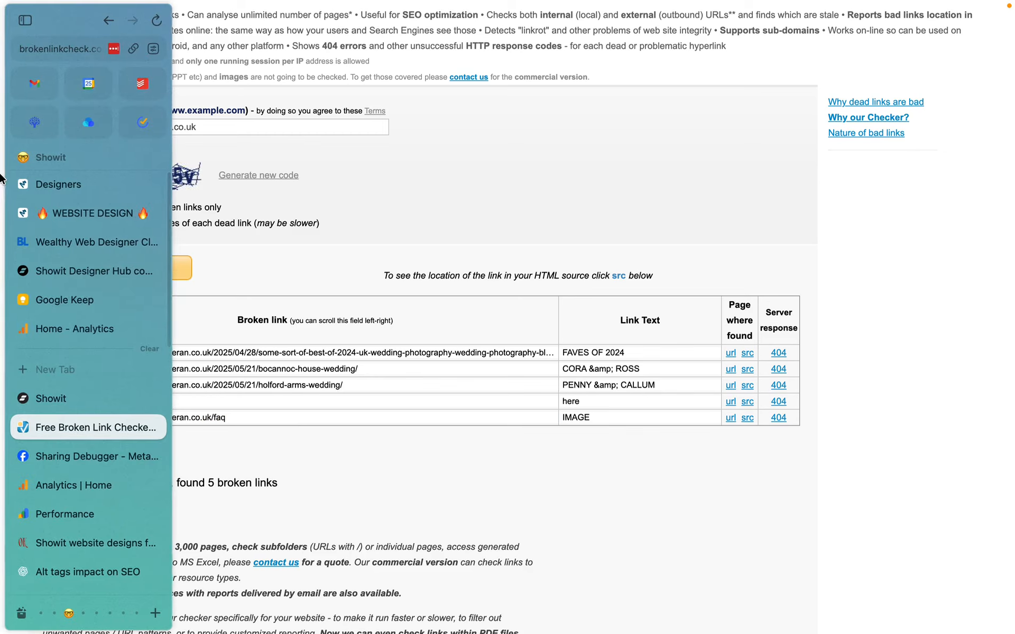
{"action": "left_click", "coordinate": [85, 484]}
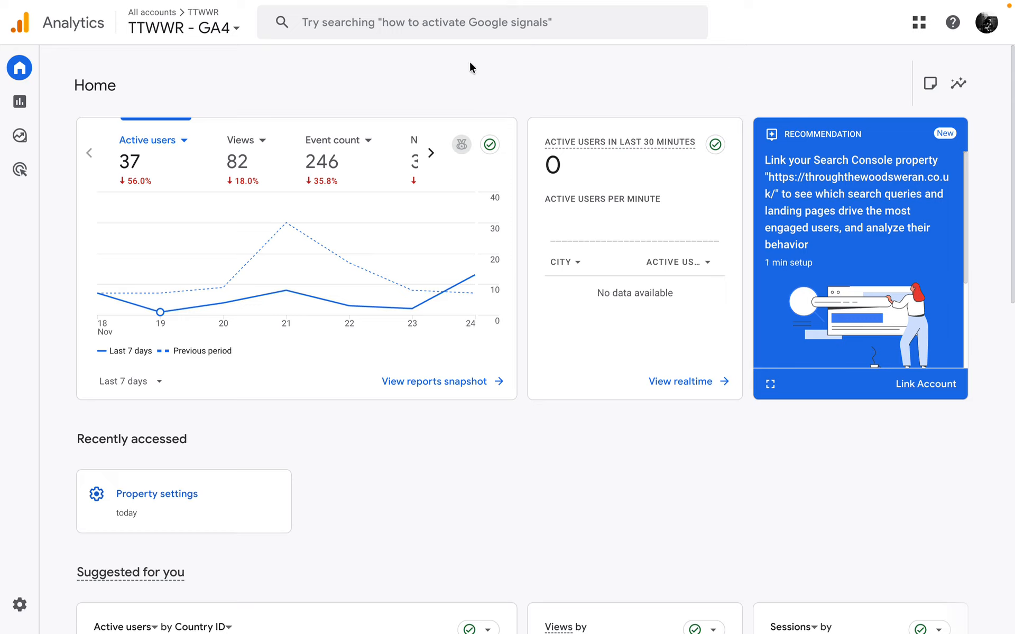
{"action": "left_click", "coordinate": [538, 70]}
Return to Showit, inspect the Google Analytics Measurement ID field in the site's integration settings, and close the settings.
{"action": "mouse_move", "coordinate": [2, 264]}
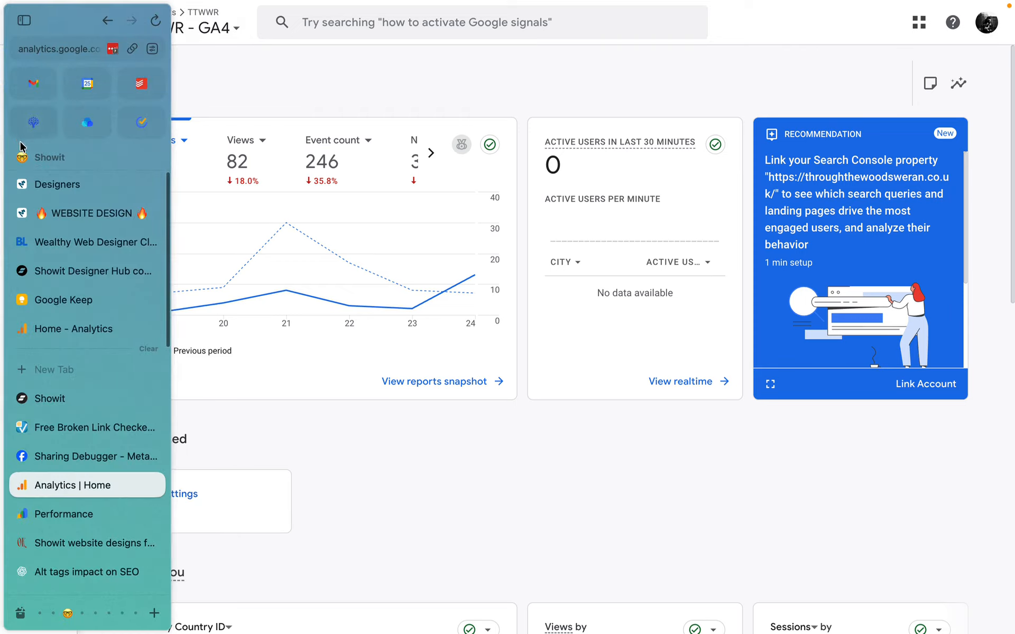
{"action": "left_click", "coordinate": [77, 400]}
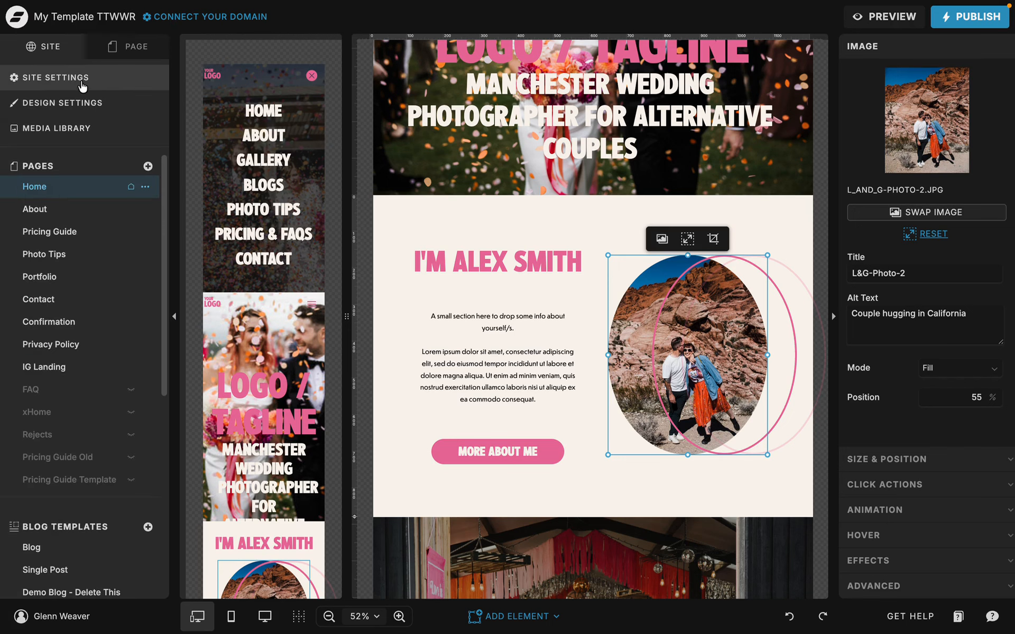
{"action": "left_click", "coordinate": [47, 79]}
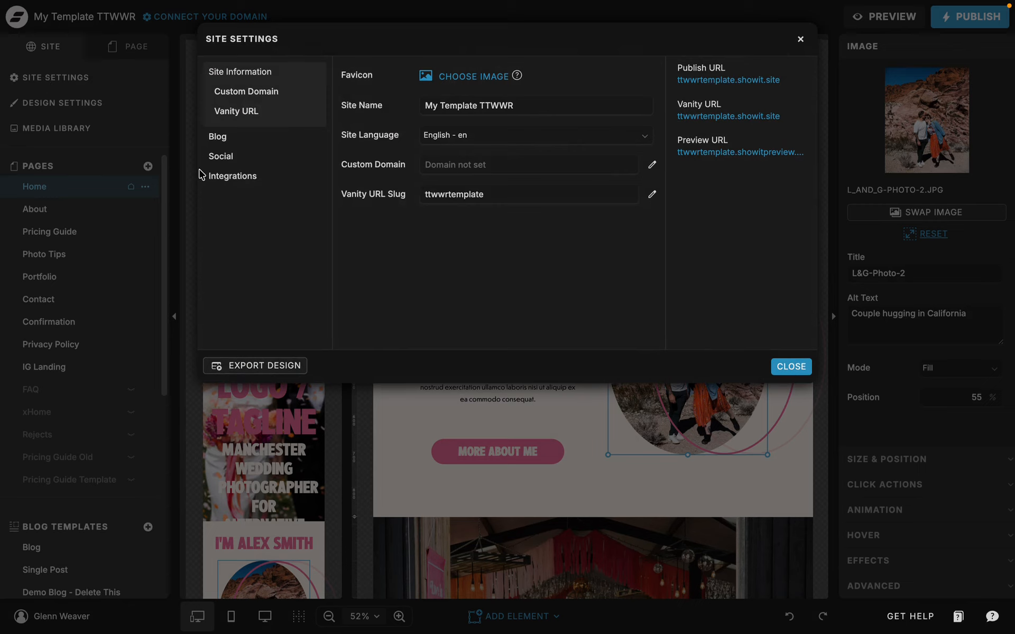
{"action": "left_click", "coordinate": [223, 178]}
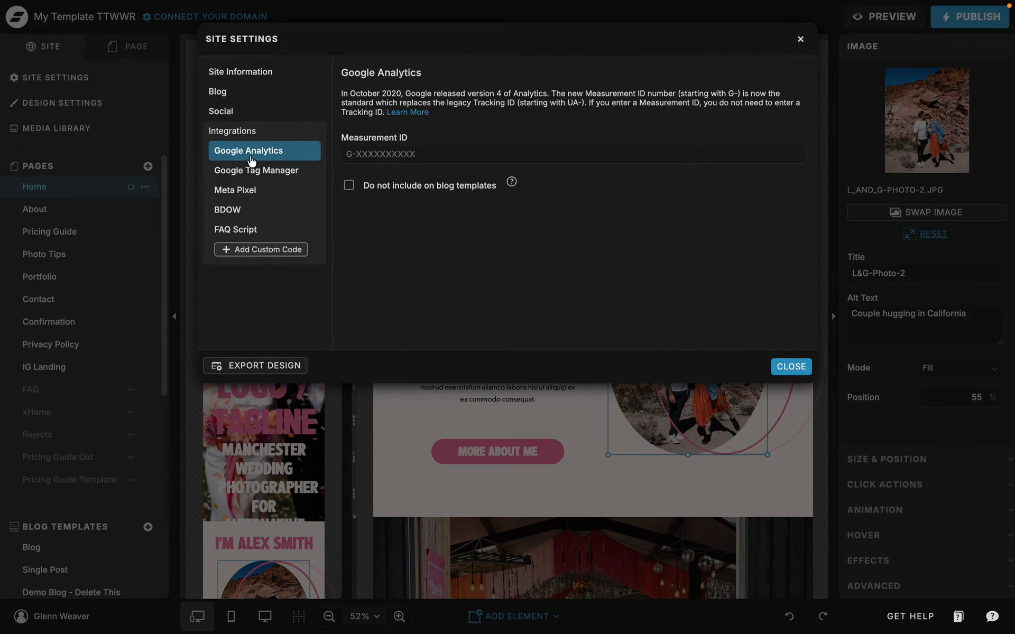
{"action": "left_click", "coordinate": [365, 154]}
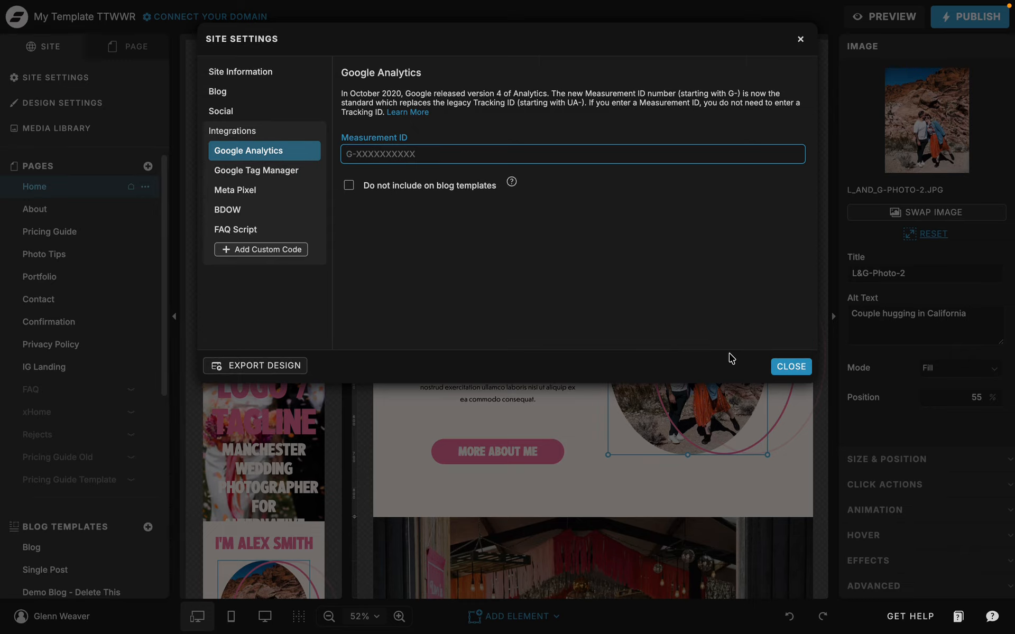
{"action": "left_click", "coordinate": [788, 368]}
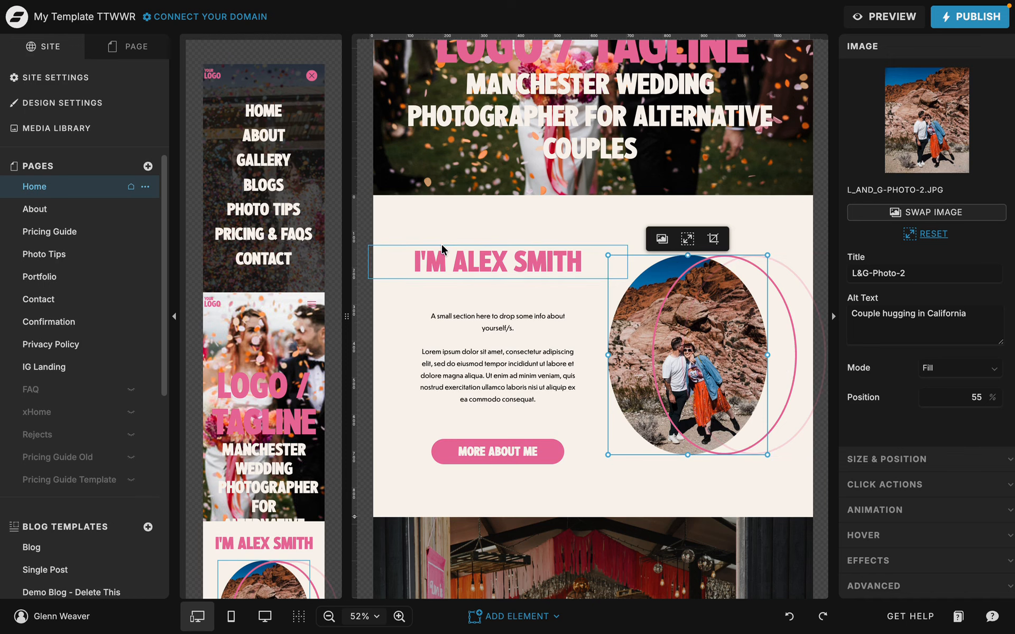
Switch to Google Analytics and review the Home overview and the suggested country, page view and session cards.
{"action": "mouse_move", "coordinate": [2, 103]}
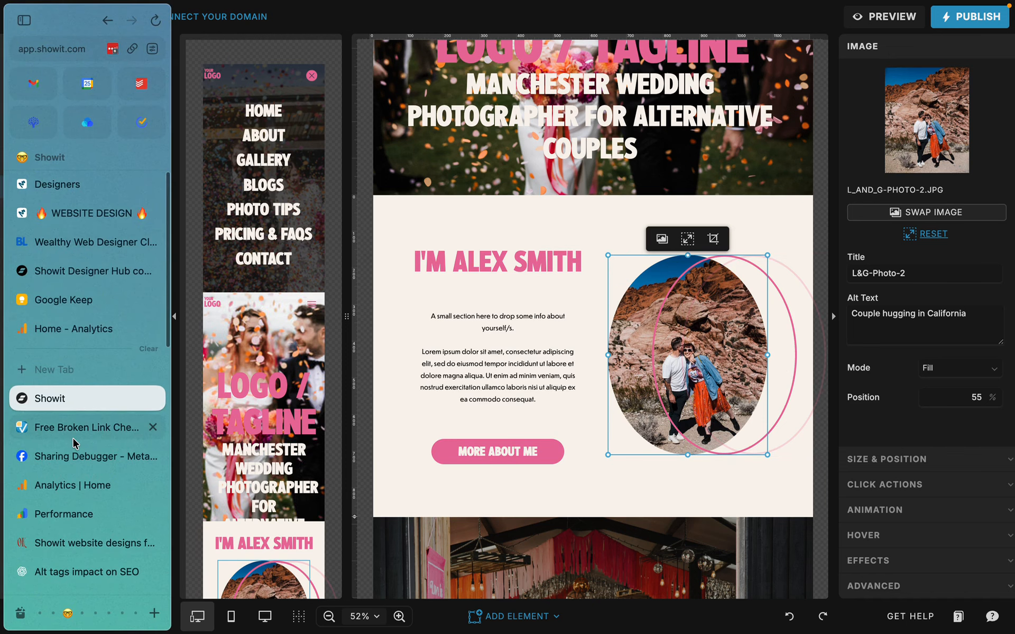
{"action": "left_click", "coordinate": [66, 485]}
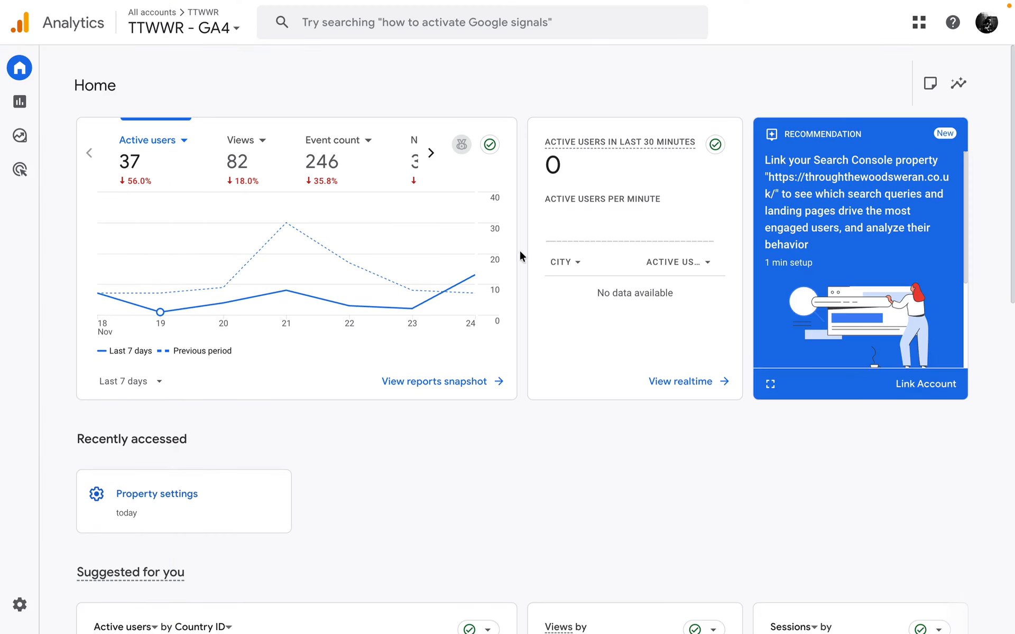
{"action": "scroll", "coordinate": [521, 250], "scroll_direction": "down", "scroll_amount": 7}
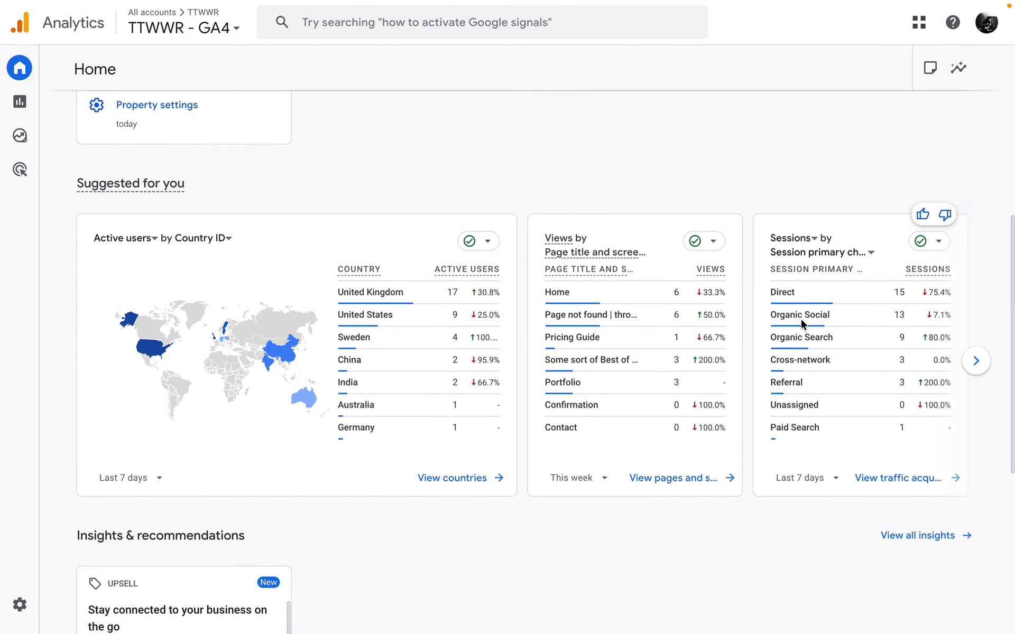
{"action": "scroll", "coordinate": [483, 479], "scroll_direction": "up", "scroll_amount": 7}
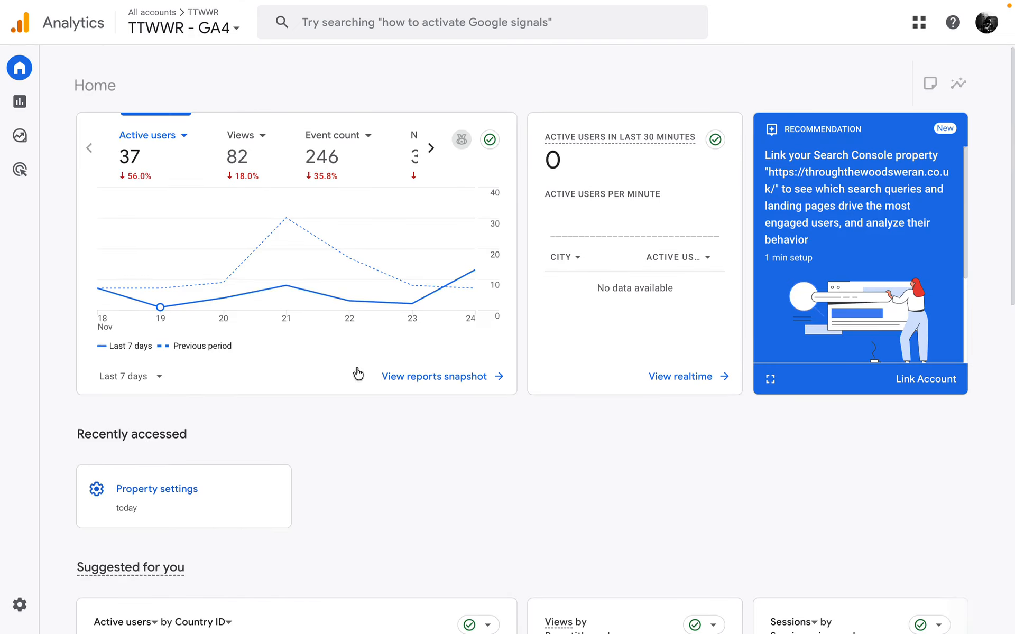
{"action": "mouse_move", "coordinate": [19, 159]}
Switch to the Google Search Console Performance report and open the Insights report.
{"action": "mouse_move", "coordinate": [1, 254]}
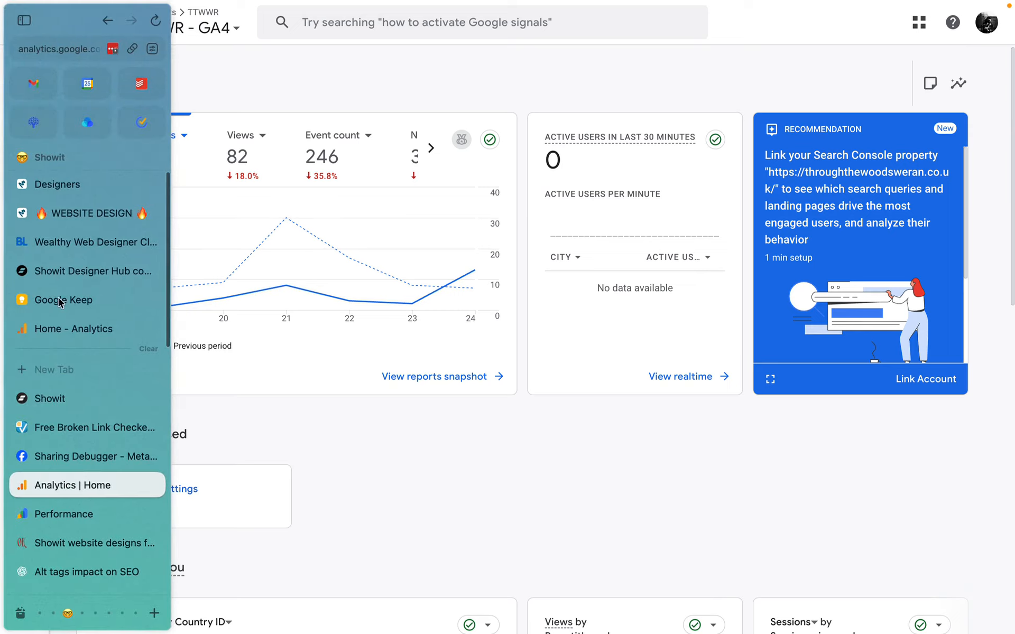
{"action": "left_click", "coordinate": [63, 514]}
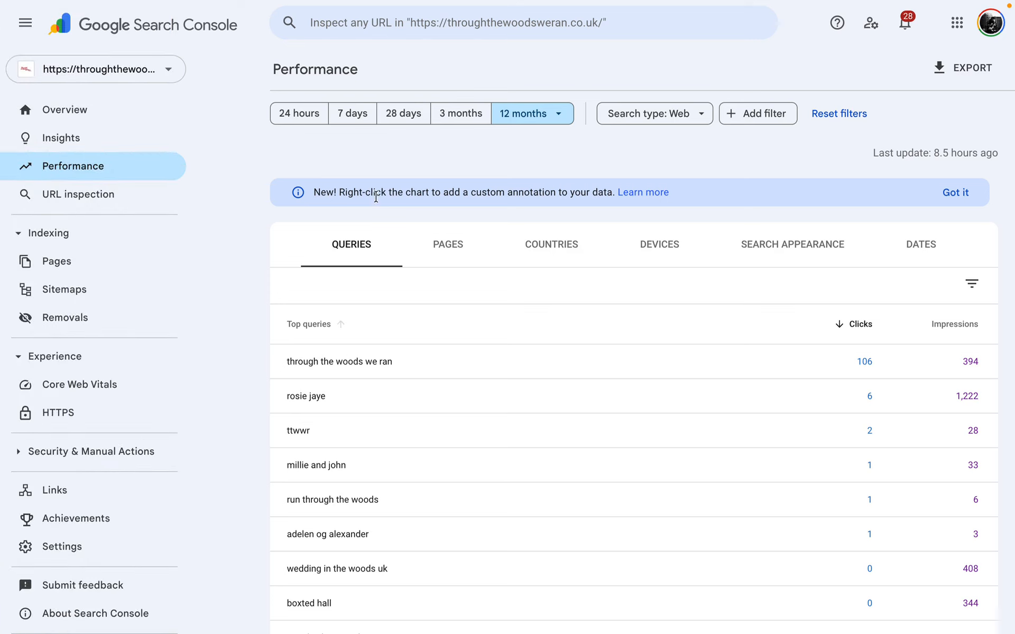
{"action": "left_click", "coordinate": [259, 171]}
{"action": "left_click", "coordinate": [93, 139]}
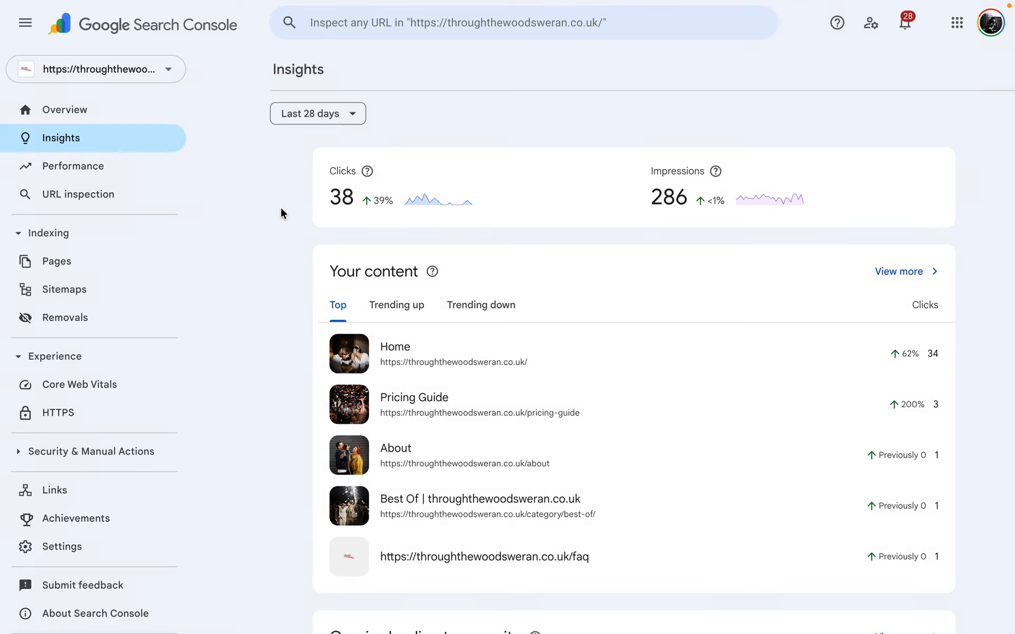
Reopen the Performance report and compare the top queries sorted by impressions and by clicks.
{"action": "left_click", "coordinate": [79, 168]}
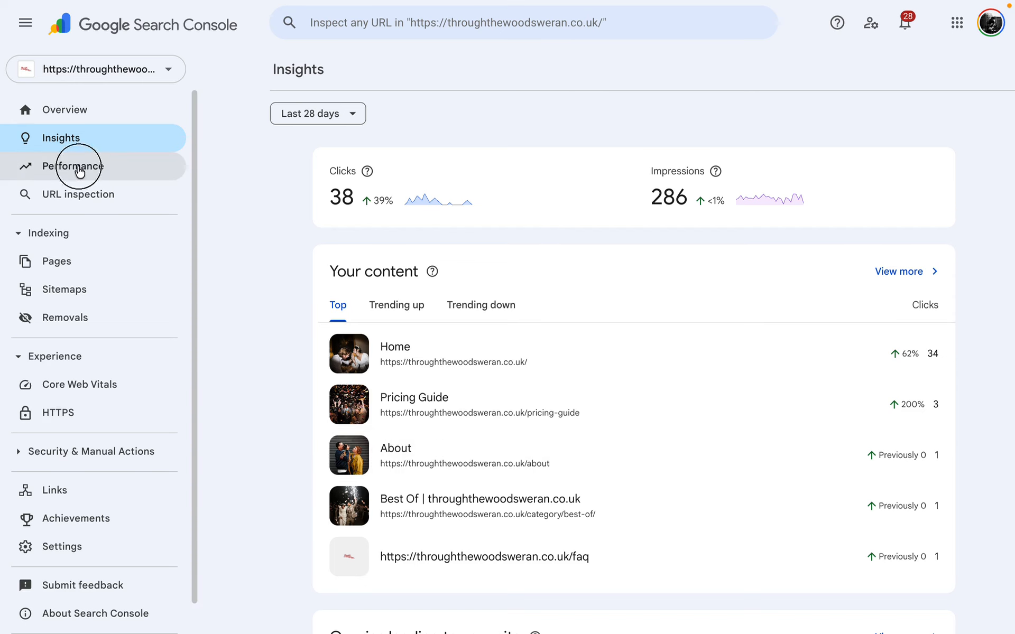
{"action": "scroll", "coordinate": [243, 270], "scroll_direction": "down", "scroll_amount": 5}
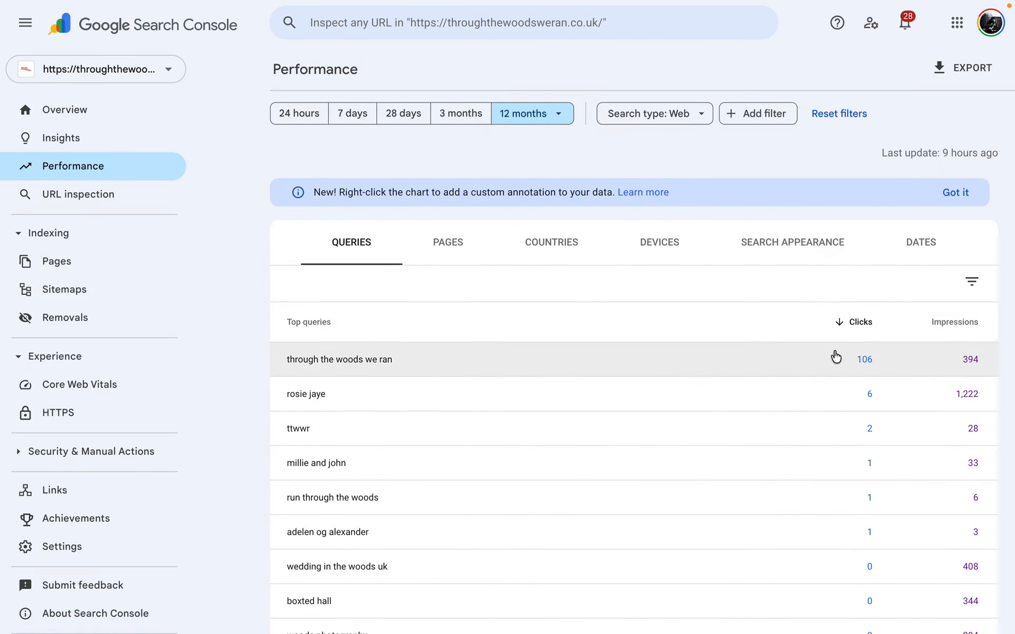
{"action": "left_click", "coordinate": [967, 329]}
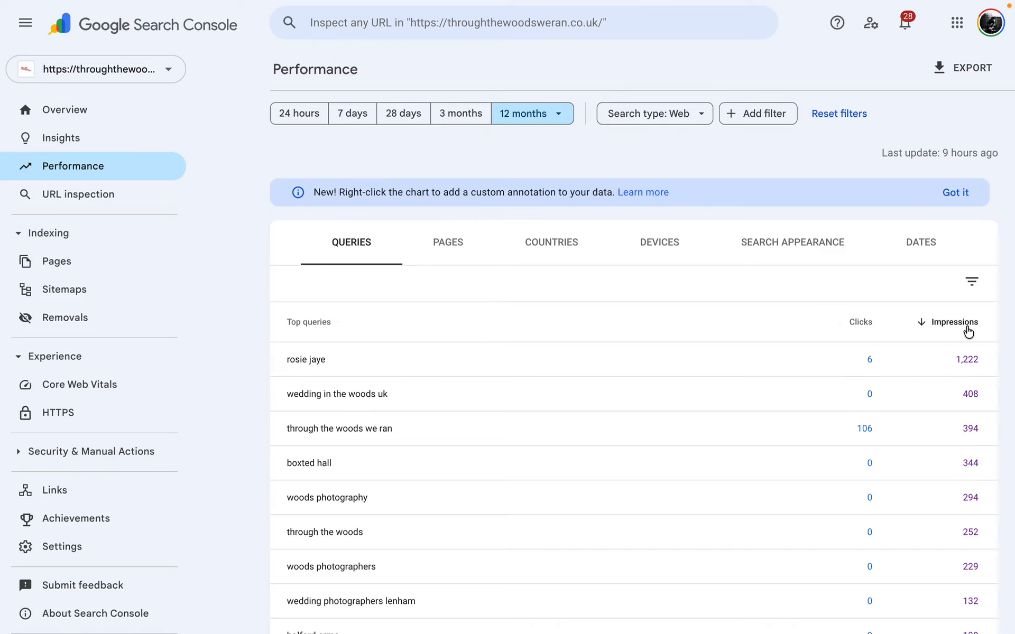
{"action": "left_click", "coordinate": [850, 320]}
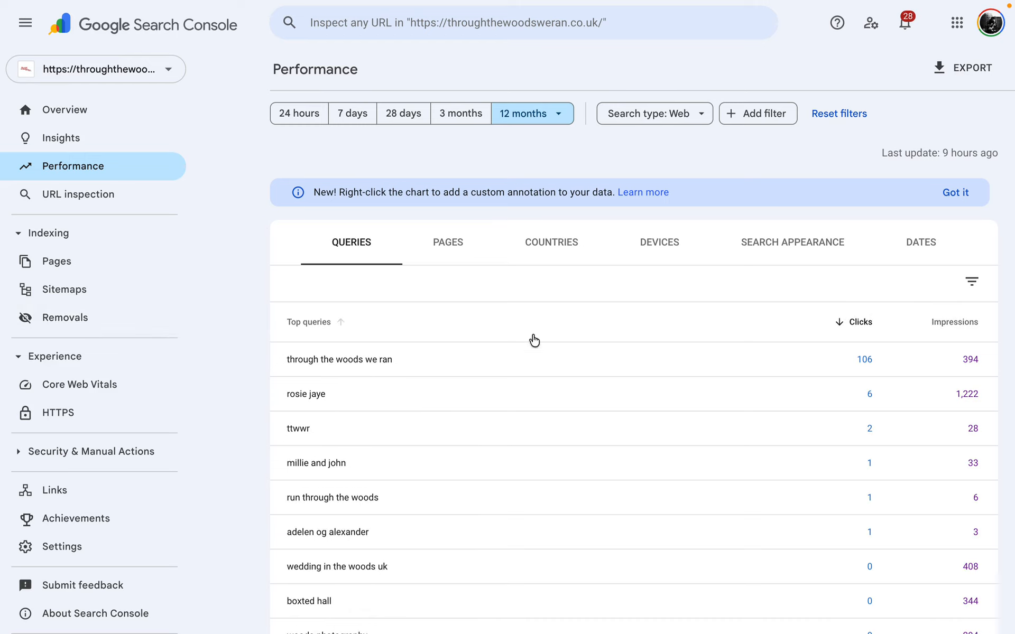
Review the submitted sitemaps and the Page indexing report, including why pages aren't indexed, and return to Insights.
{"action": "left_click", "coordinate": [55, 287]}
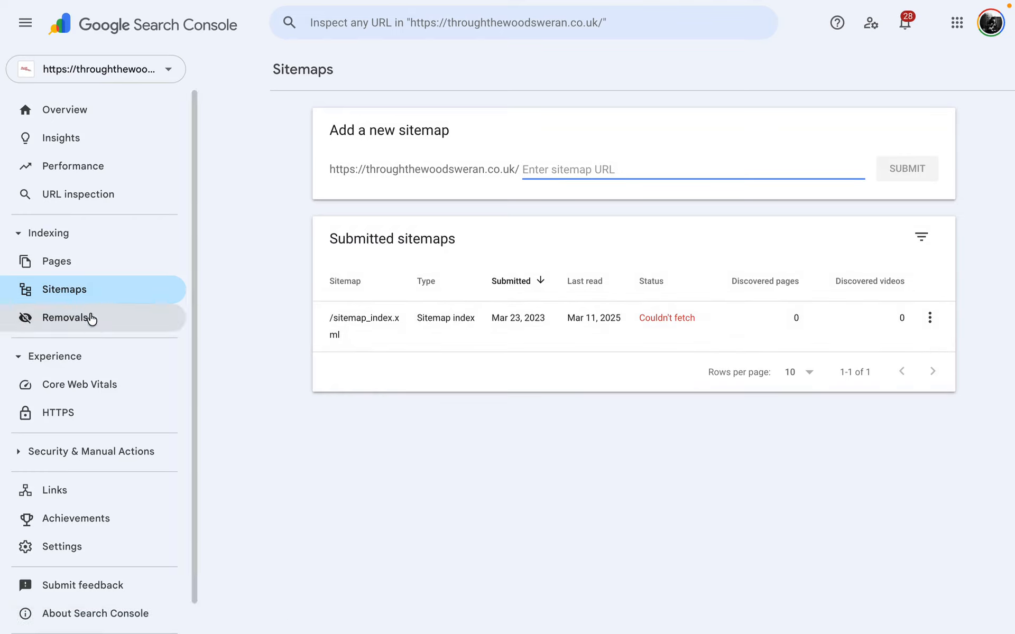
{"action": "left_click", "coordinate": [68, 271]}
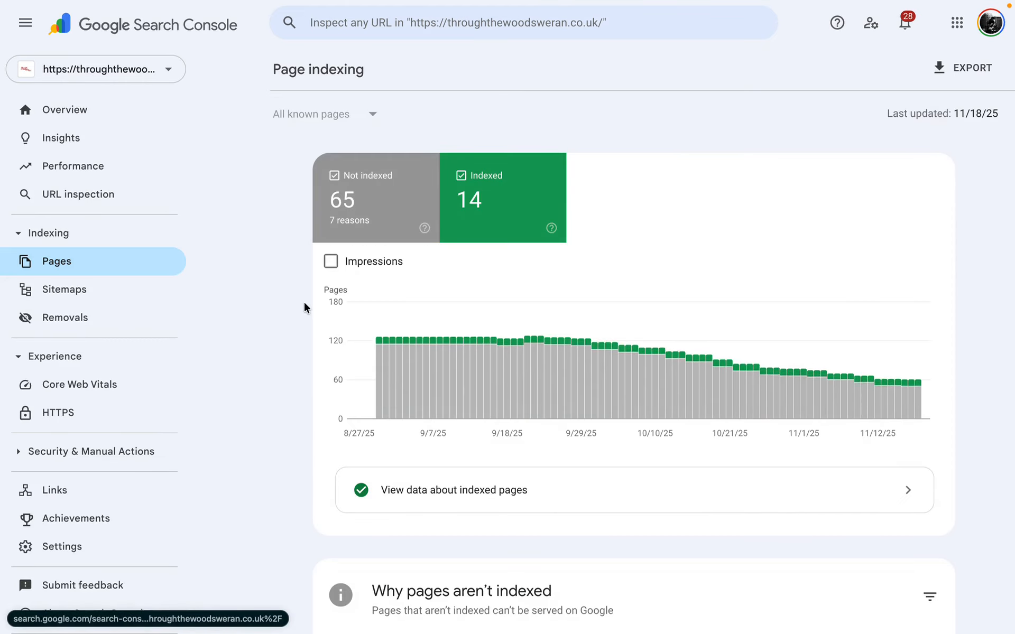
{"action": "scroll", "coordinate": [267, 316], "scroll_direction": "down", "scroll_amount": 7}
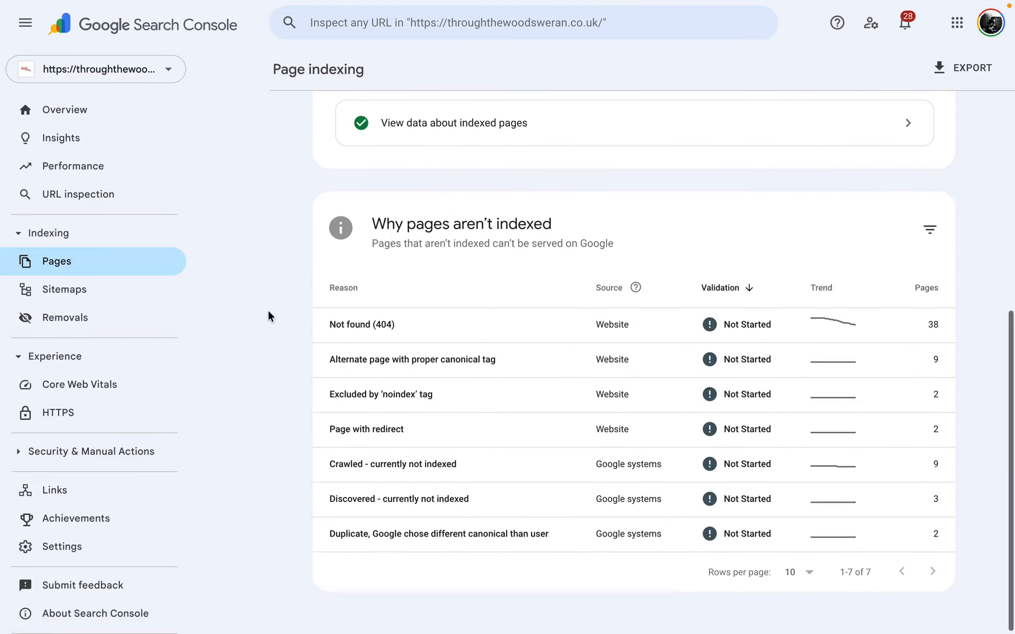
{"action": "scroll", "coordinate": [267, 308], "scroll_direction": "up", "scroll_amount": 7}
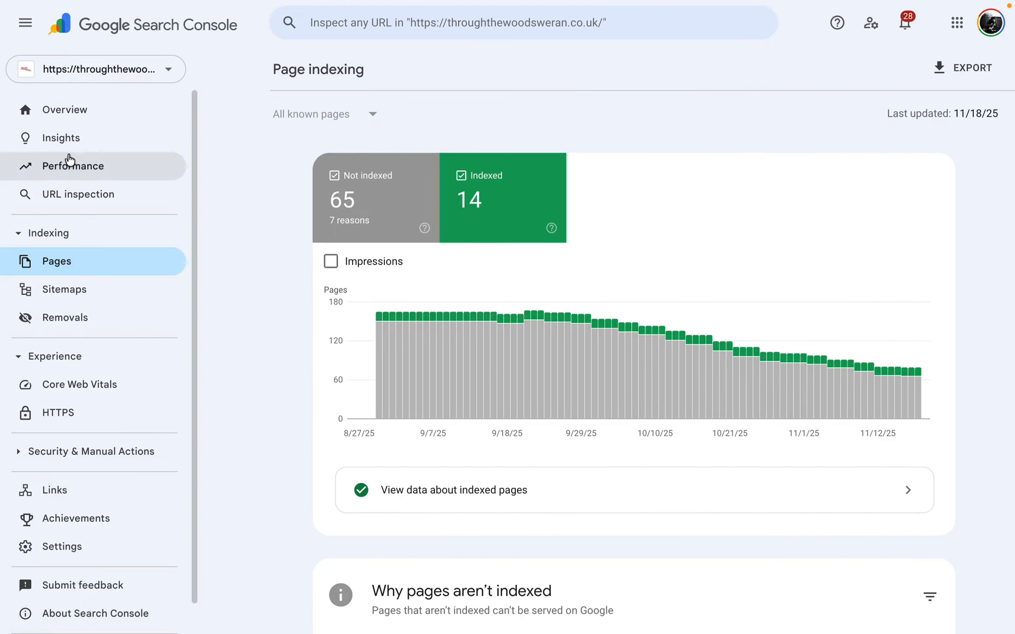
{"action": "left_click", "coordinate": [66, 140]}
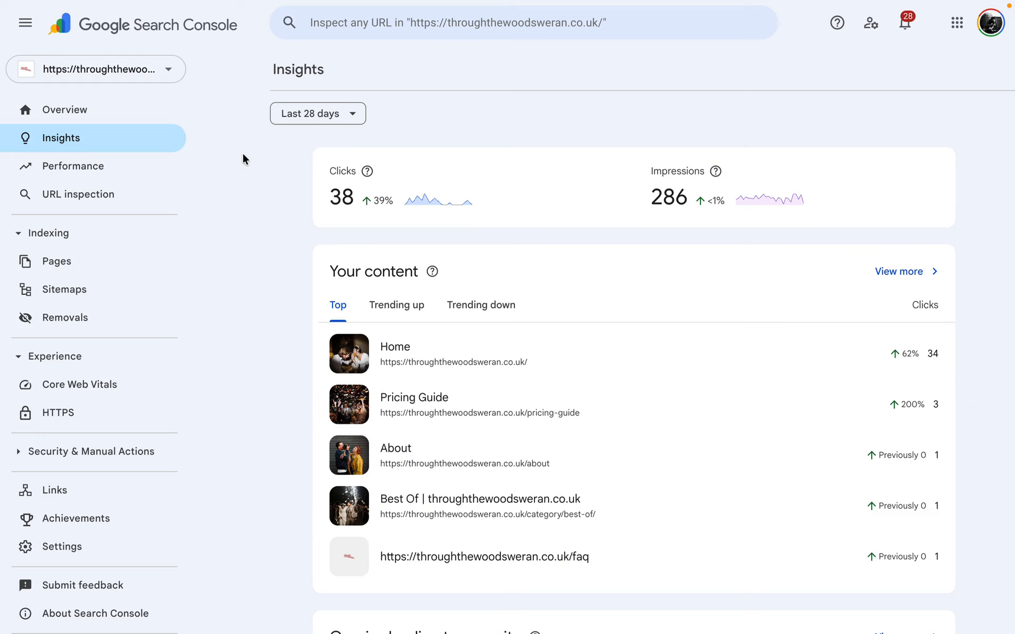
Check the Gmail inbox and switch back to the Showit editor.
{"action": "mouse_move", "coordinate": [1, 169]}
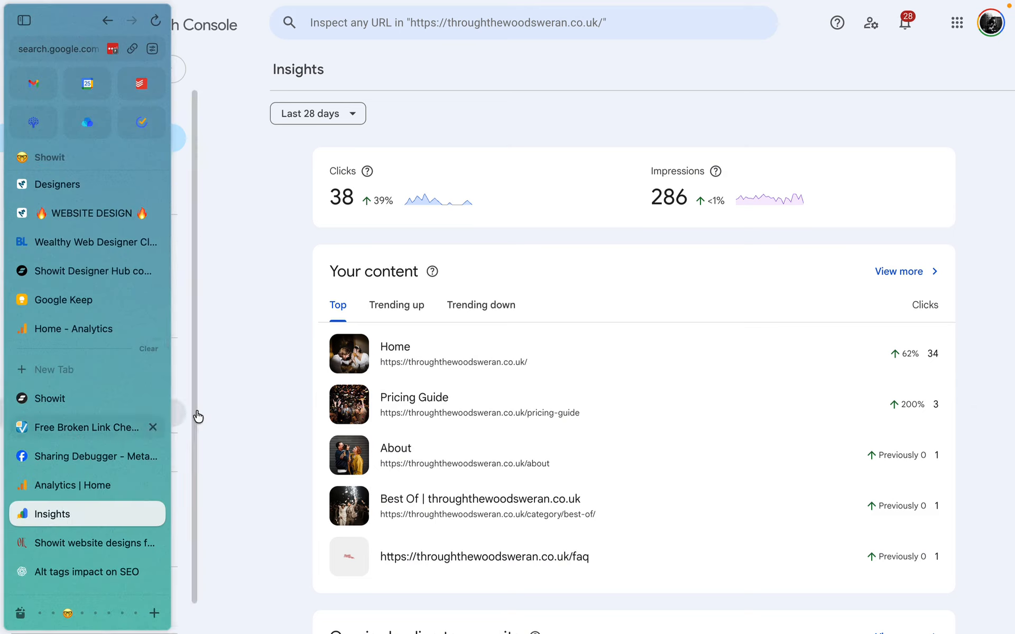
{"action": "mouse_move", "coordinate": [2, 264]}
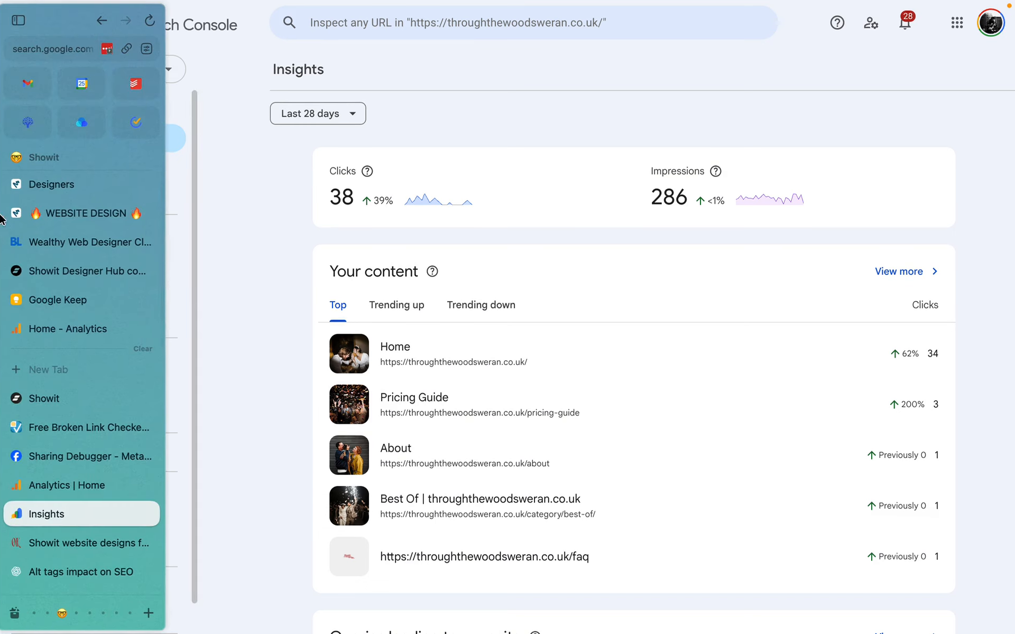
{"action": "left_click", "coordinate": [35, 89]}
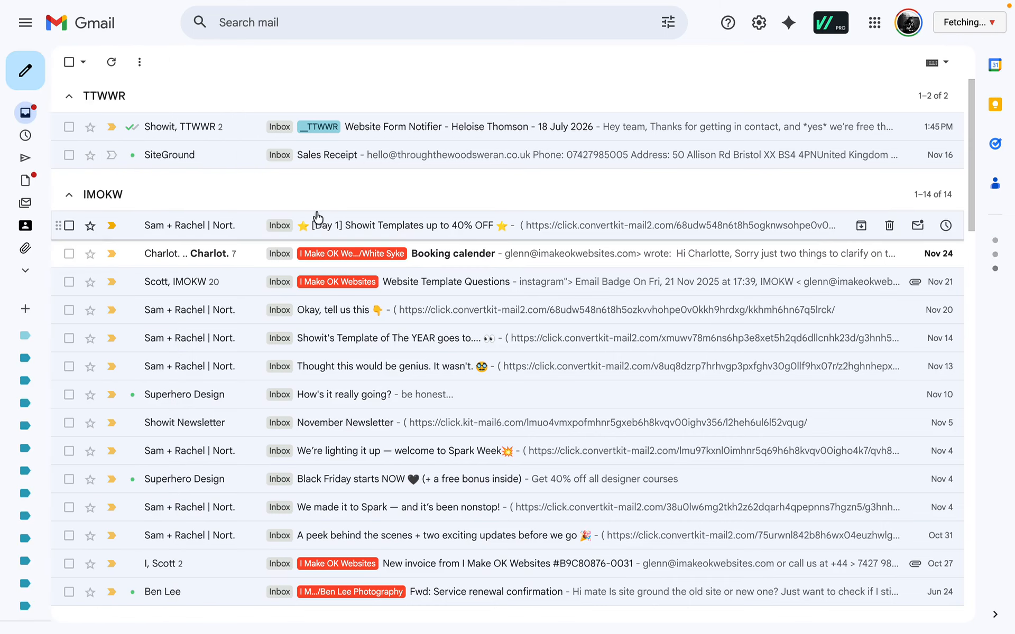
{"action": "mouse_move", "coordinate": [2, 222]}
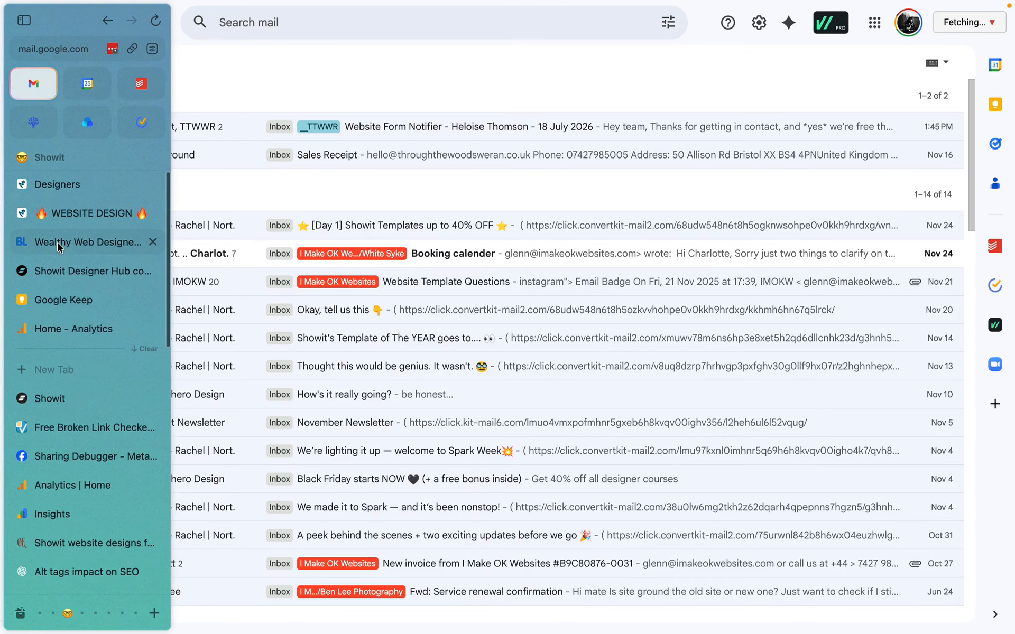
{"action": "left_click", "coordinate": [66, 399]}
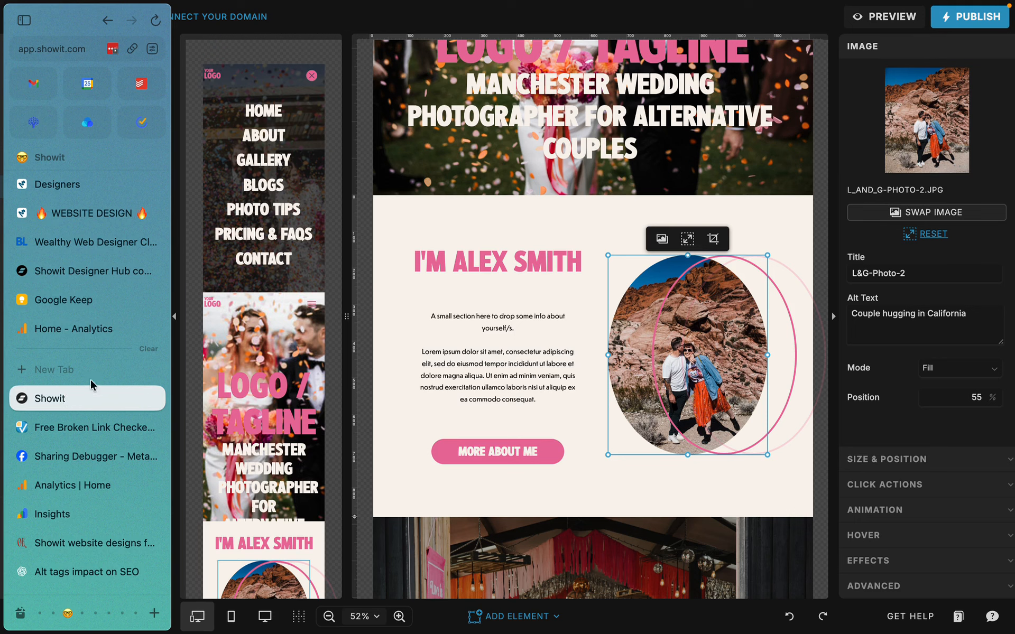
Look through the Home page's canvases, checking the settings of the Menu Open, Hero Section and Info canvases.
{"action": "left_click", "coordinate": [414, 290]}
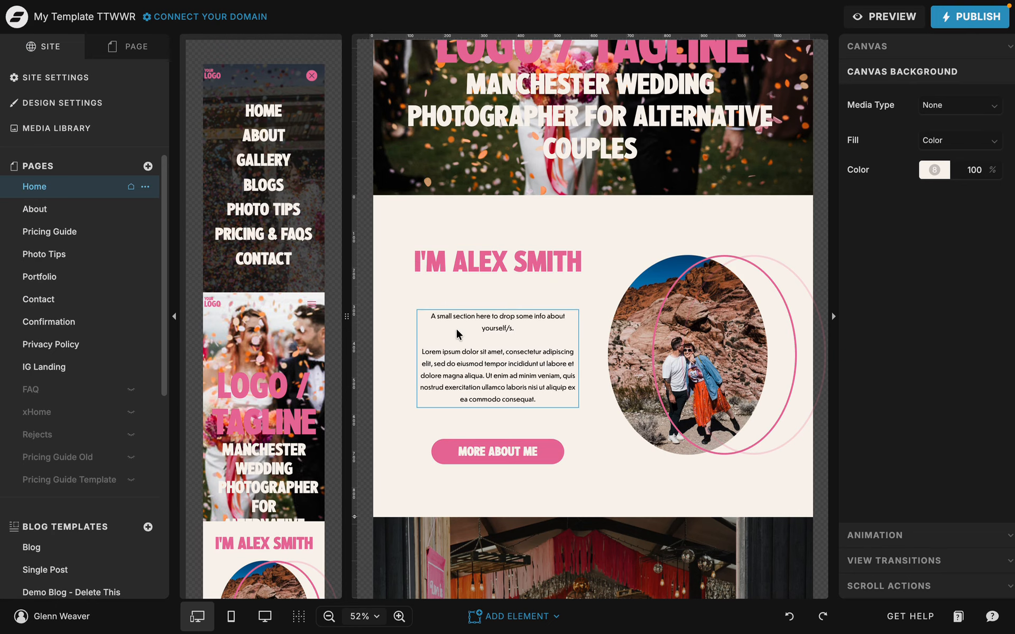
{"action": "scroll", "coordinate": [464, 291], "scroll_direction": "down", "scroll_amount": 7}
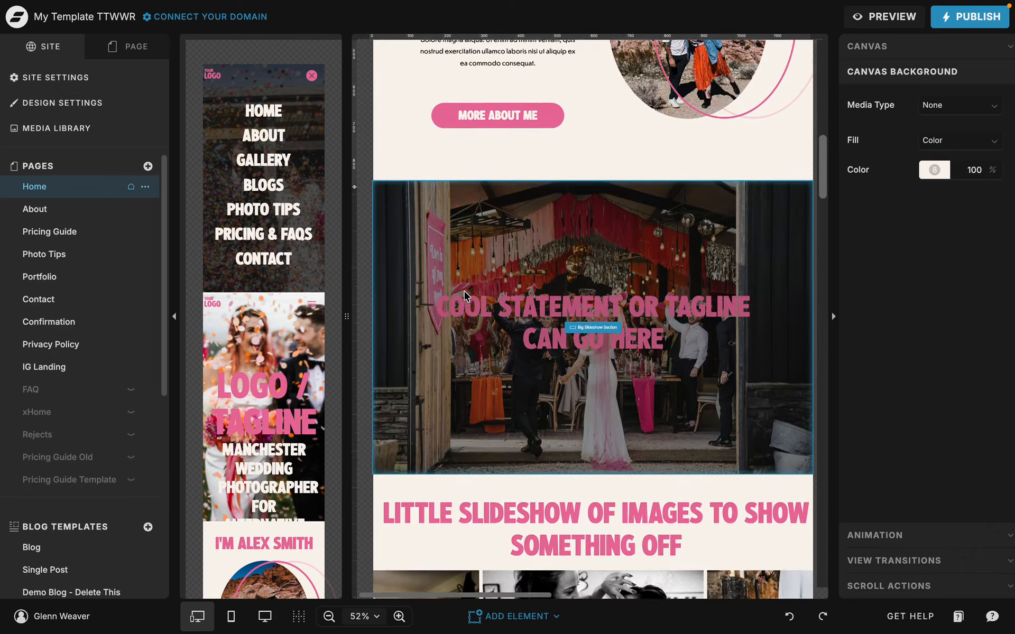
{"action": "scroll", "coordinate": [464, 291], "scroll_direction": "down", "scroll_amount": 4}
{"action": "scroll", "coordinate": [464, 291], "scroll_direction": "up", "scroll_amount": 20}
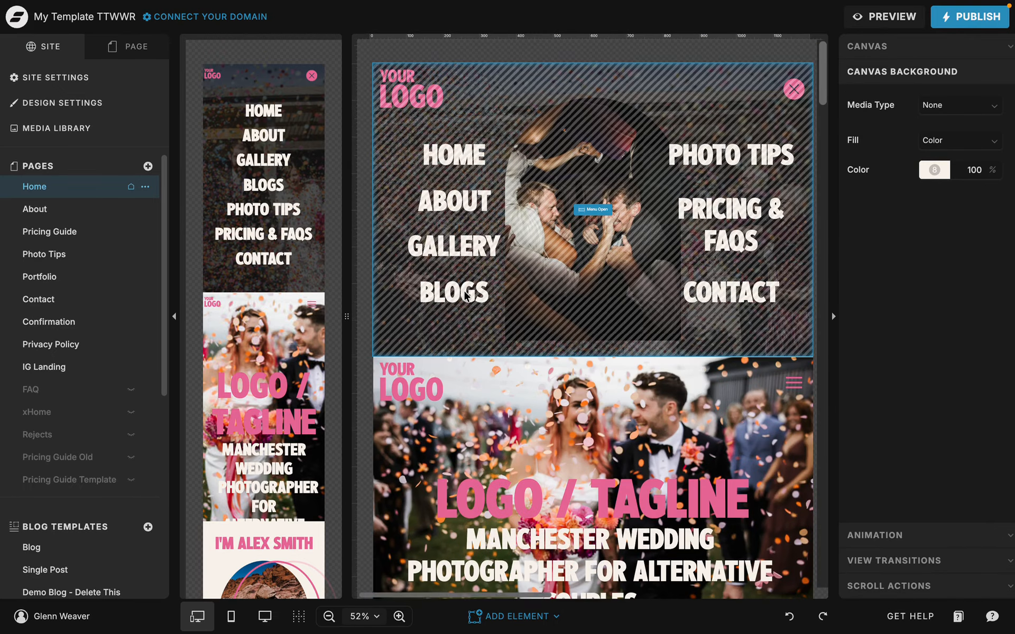
{"action": "left_click", "coordinate": [486, 109]}
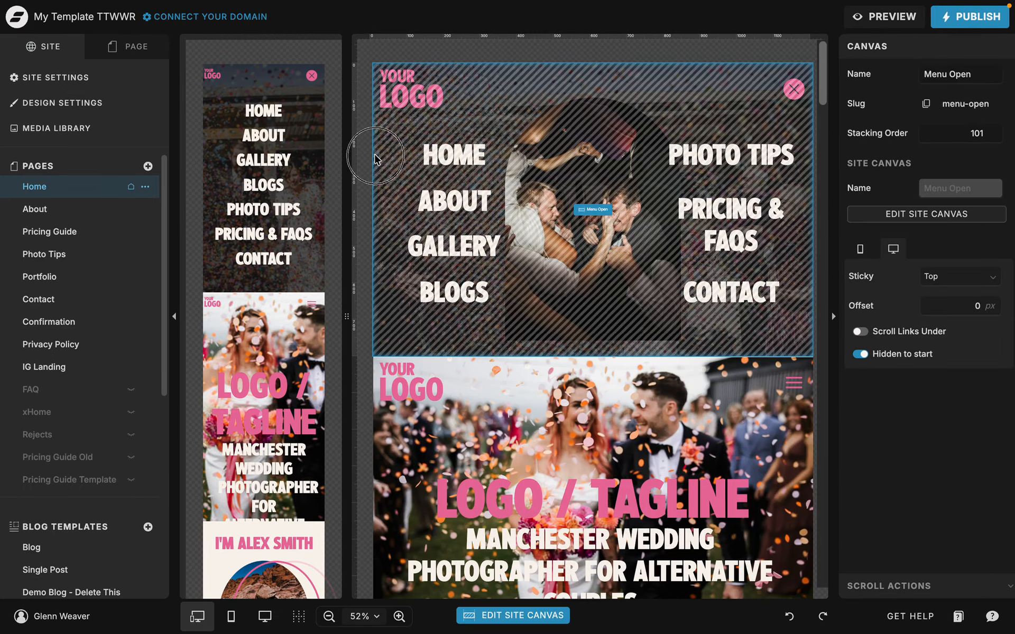
{"action": "scroll", "coordinate": [370, 396], "scroll_direction": "down", "scroll_amount": 3}
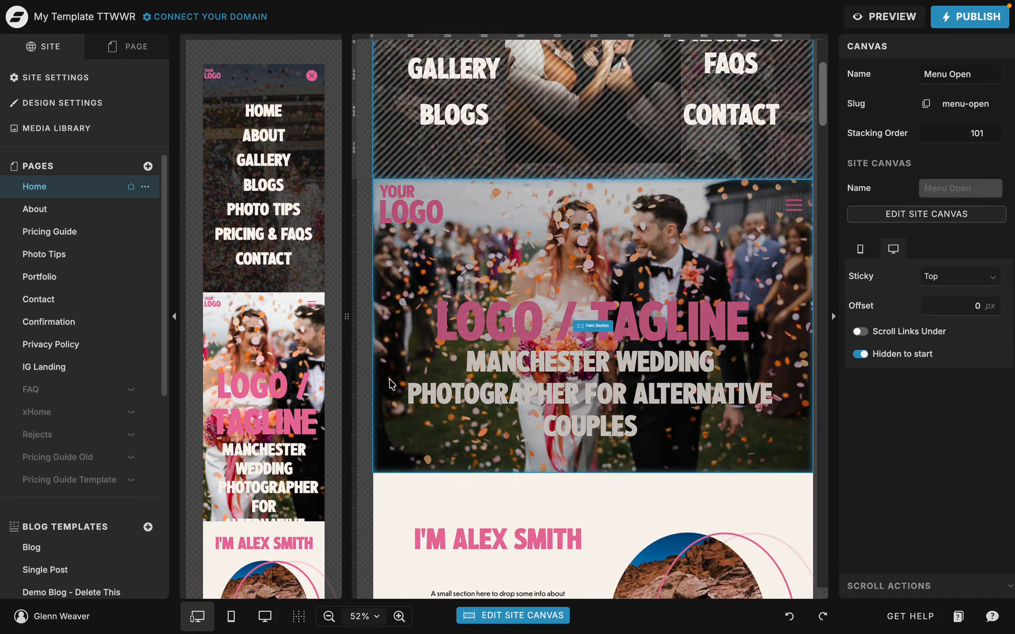
{"action": "left_click", "coordinate": [480, 297]}
{"action": "scroll", "coordinate": [480, 297], "scroll_direction": "down", "scroll_amount": 8}
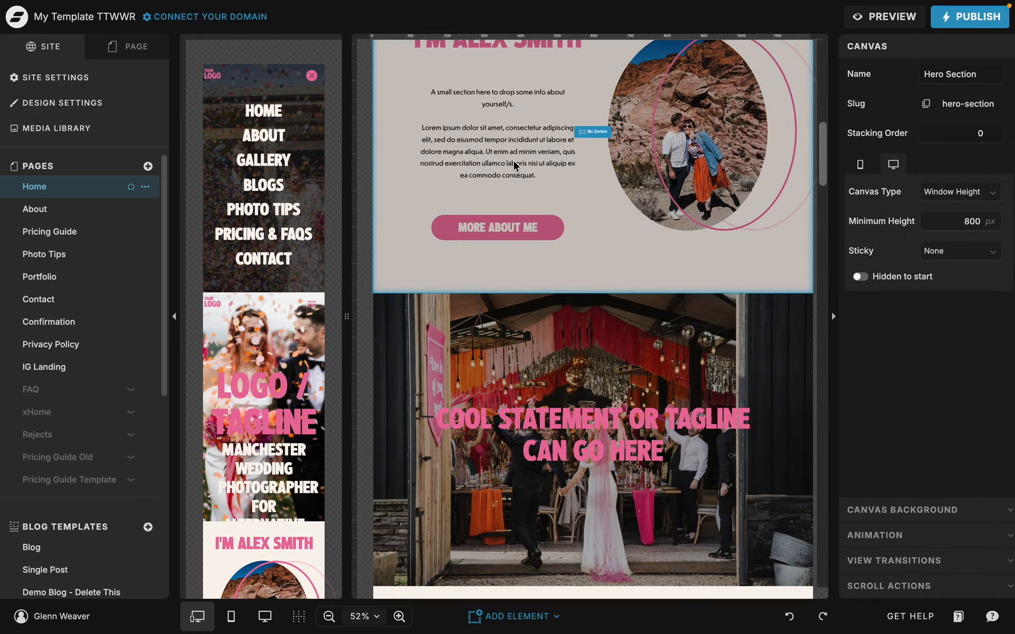
{"action": "scroll", "coordinate": [514, 164], "scroll_direction": "down", "scroll_amount": 12}
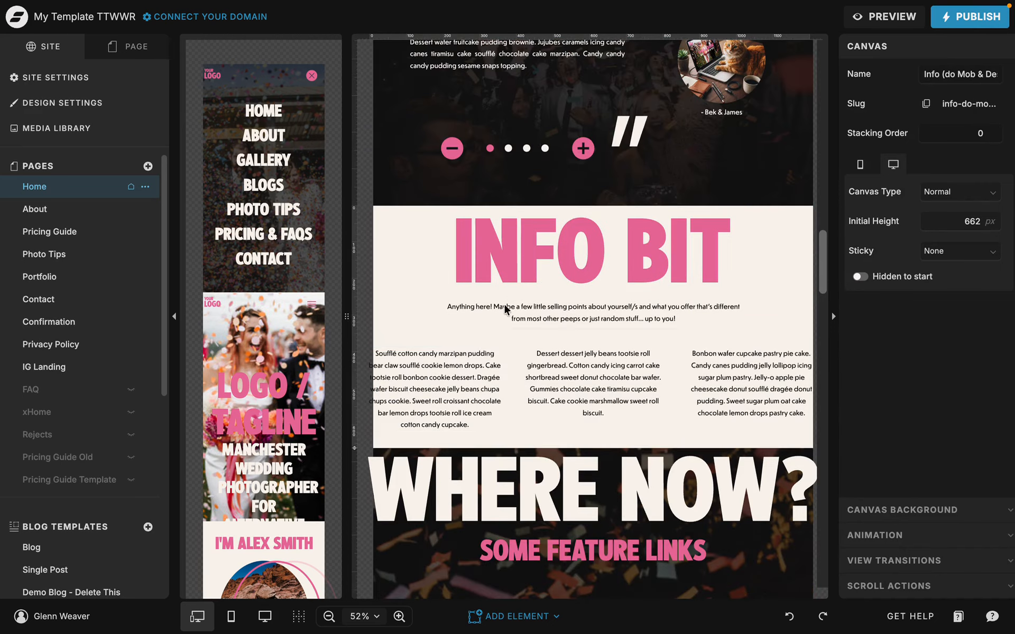
Inspect the paragraph blocks in the Info Bit section and view the Portfolio, Pricing & FAQs and Contact Page links below.
{"action": "left_click", "coordinate": [478, 352]}
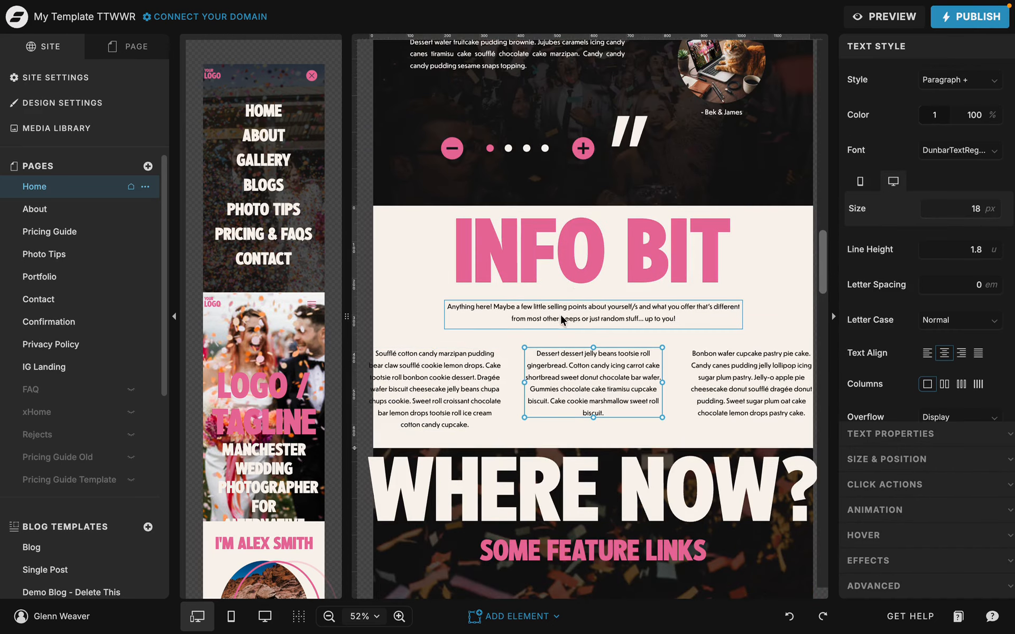
{"action": "left_click", "coordinate": [588, 314]}
{"action": "left_click", "coordinate": [710, 378]}
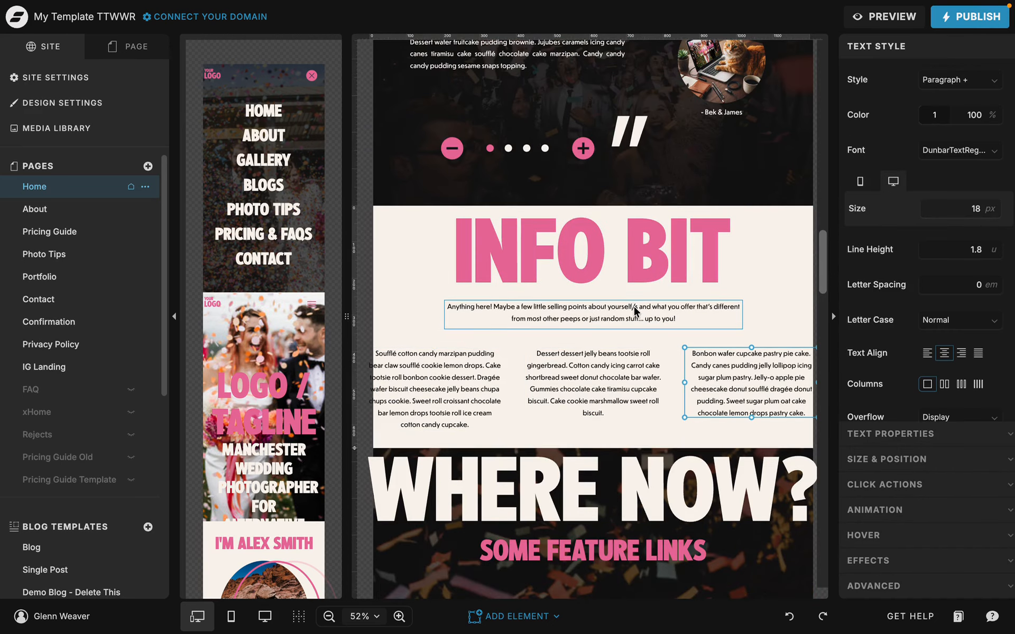
{"action": "scroll", "coordinate": [633, 306], "scroll_direction": "down", "scroll_amount": 10}
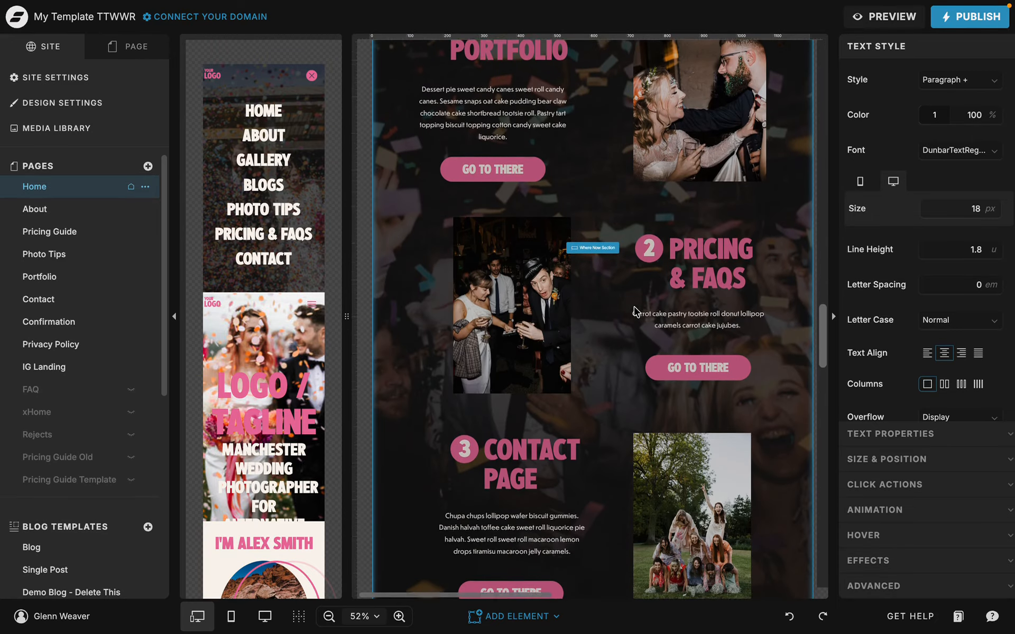
{"action": "scroll", "coordinate": [633, 306], "scroll_direction": "down", "scroll_amount": 1}
Return to the hero section, inspect the text style of its "Manchester wedding photographer" subheading, and select the Hero Section canvas.
{"action": "scroll", "coordinate": [634, 309], "scroll_direction": "up", "scroll_amount": 15}
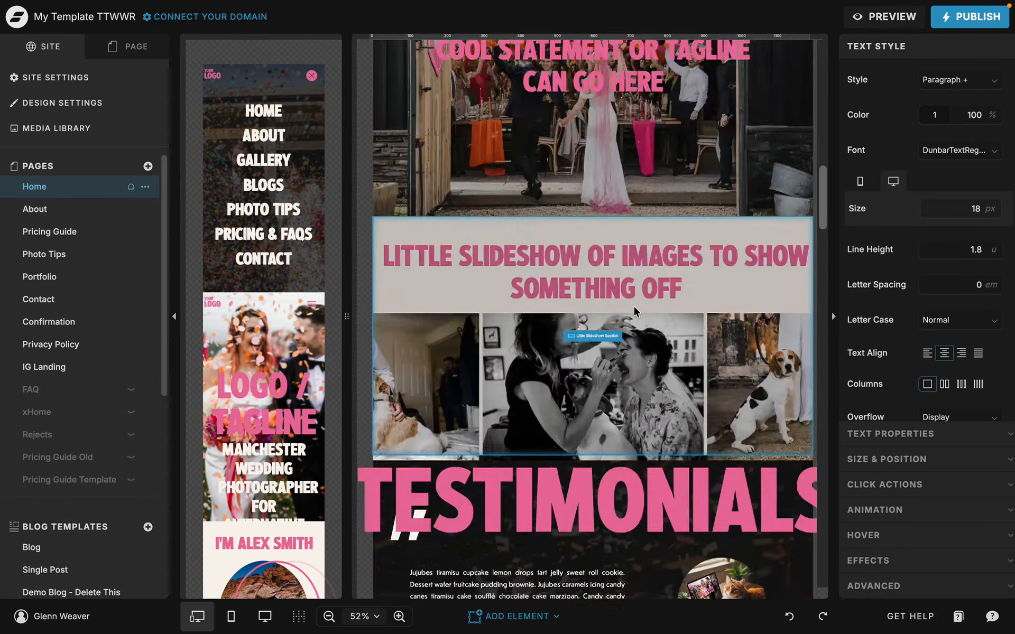
{"action": "scroll", "coordinate": [633, 307], "scroll_direction": "up", "scroll_amount": 3}
{"action": "scroll", "coordinate": [633, 306], "scroll_direction": "down", "scroll_amount": 4}
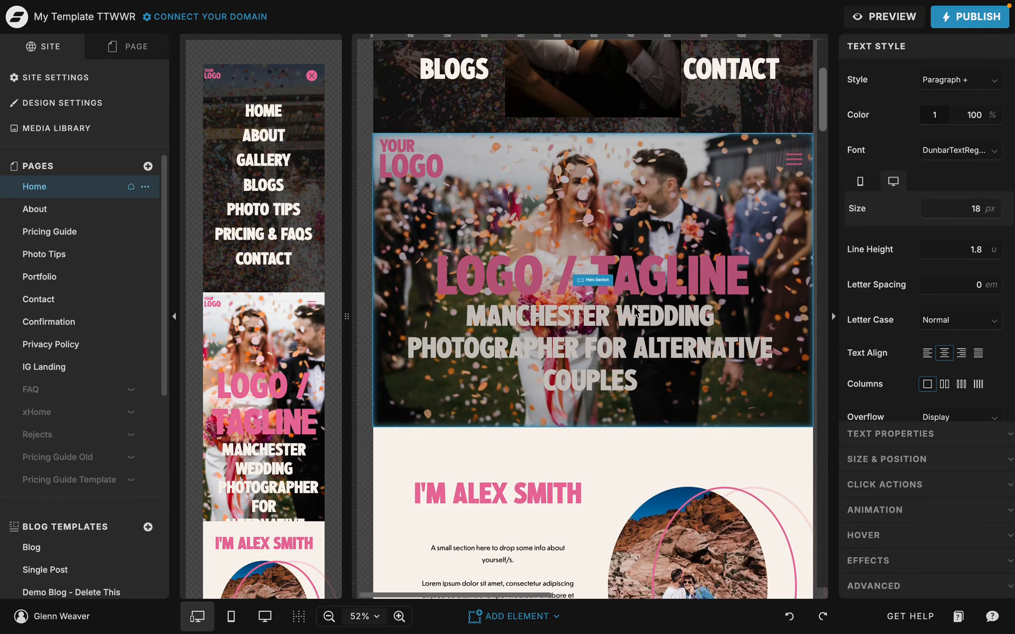
{"action": "left_click", "coordinate": [635, 311]}
{"action": "left_click", "coordinate": [634, 298]}
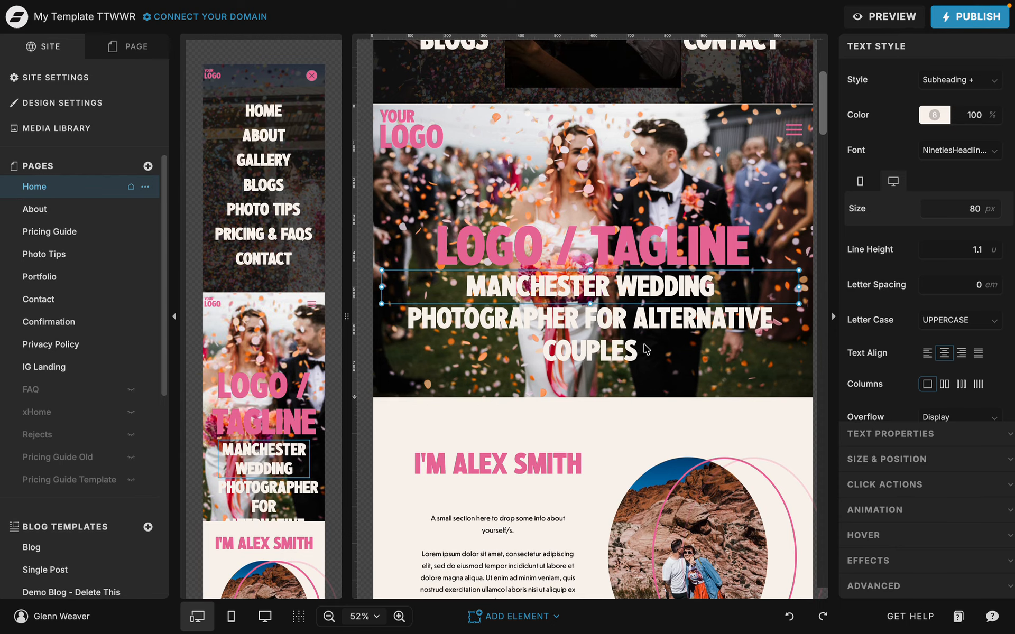
{"action": "scroll", "coordinate": [646, 350], "scroll_direction": "up", "scroll_amount": 2}
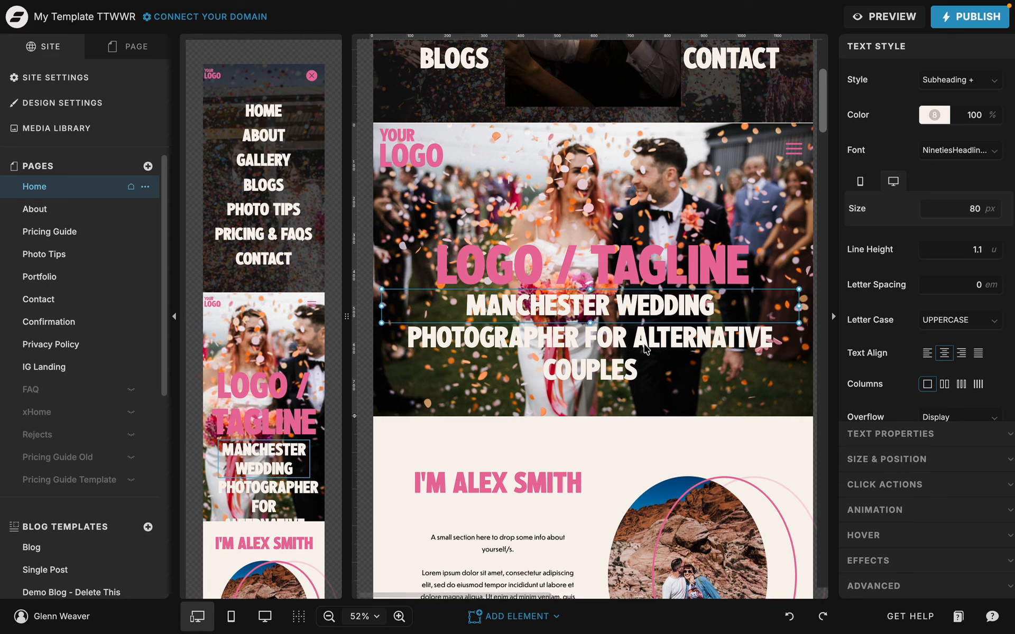
{"action": "left_click", "coordinate": [642, 226]}
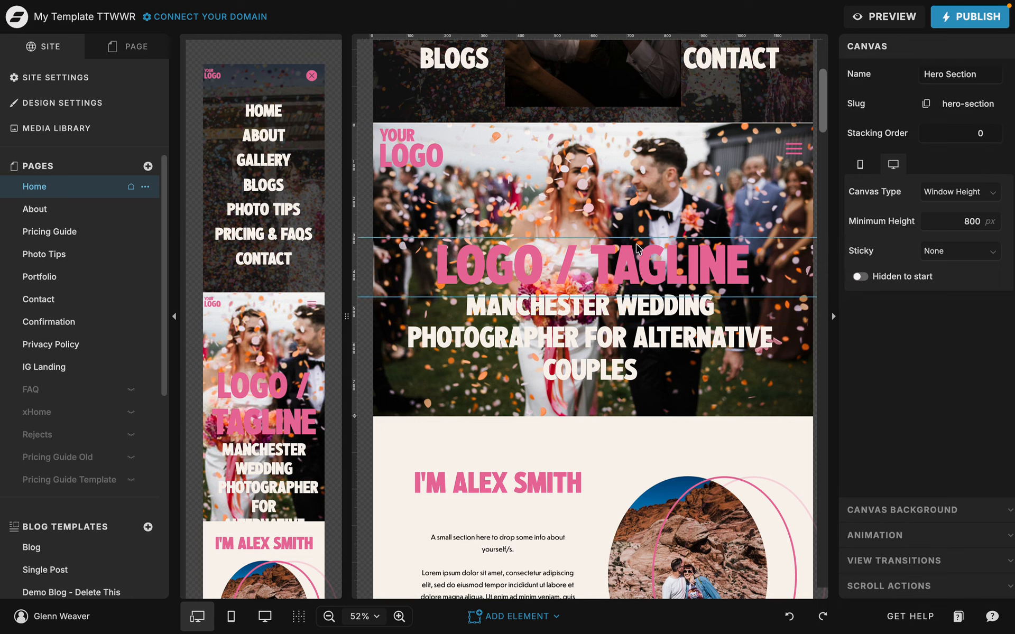